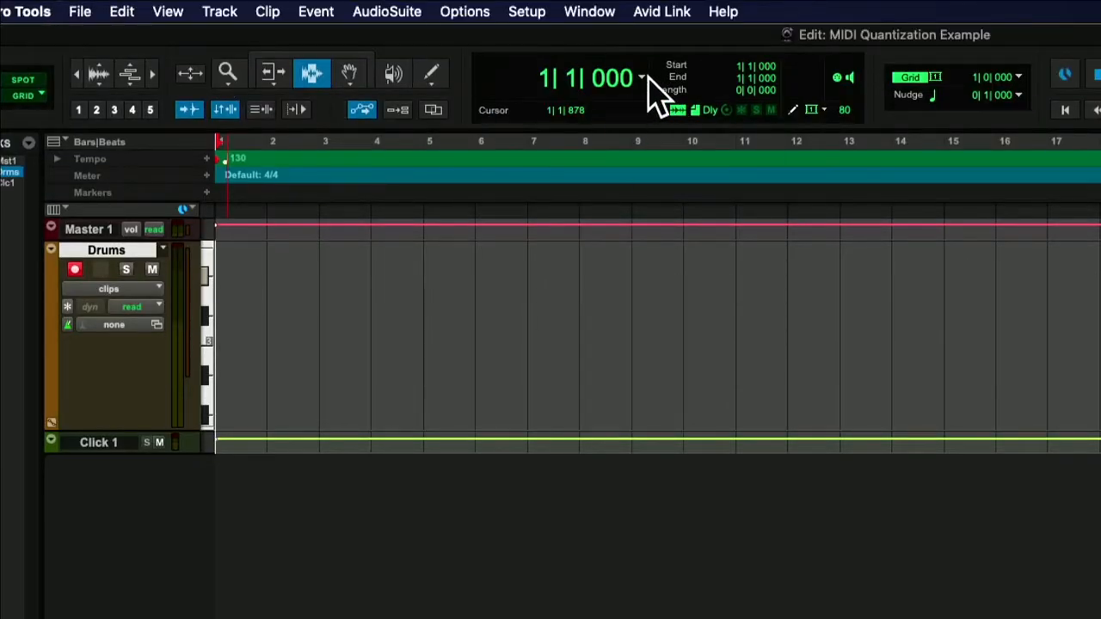
click(646, 76)
click(677, 84)
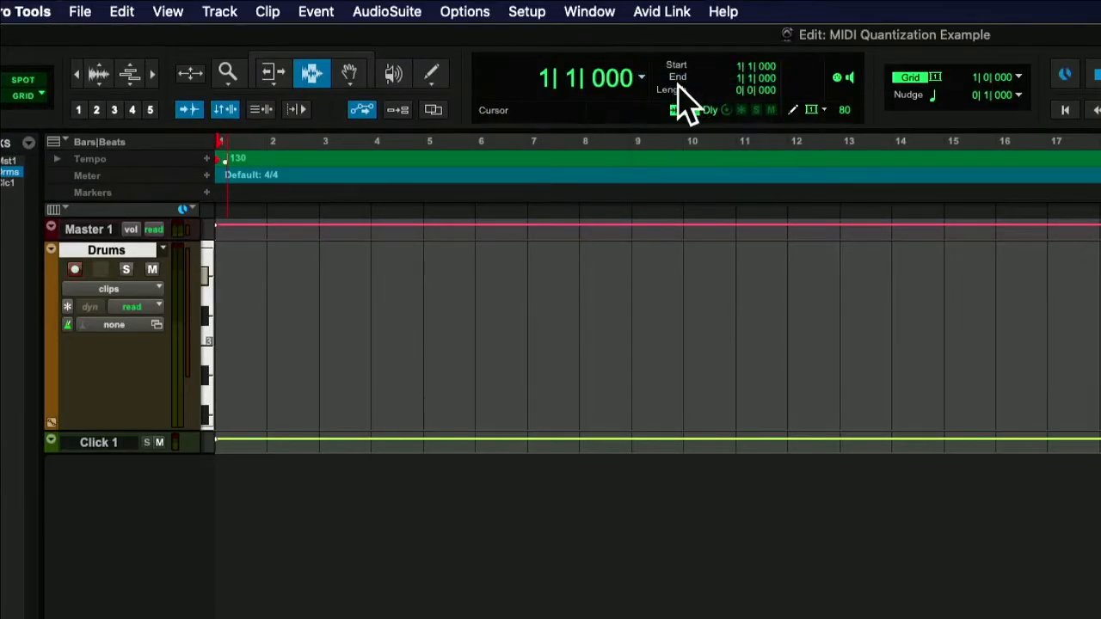
click(646, 76)
click(648, 79)
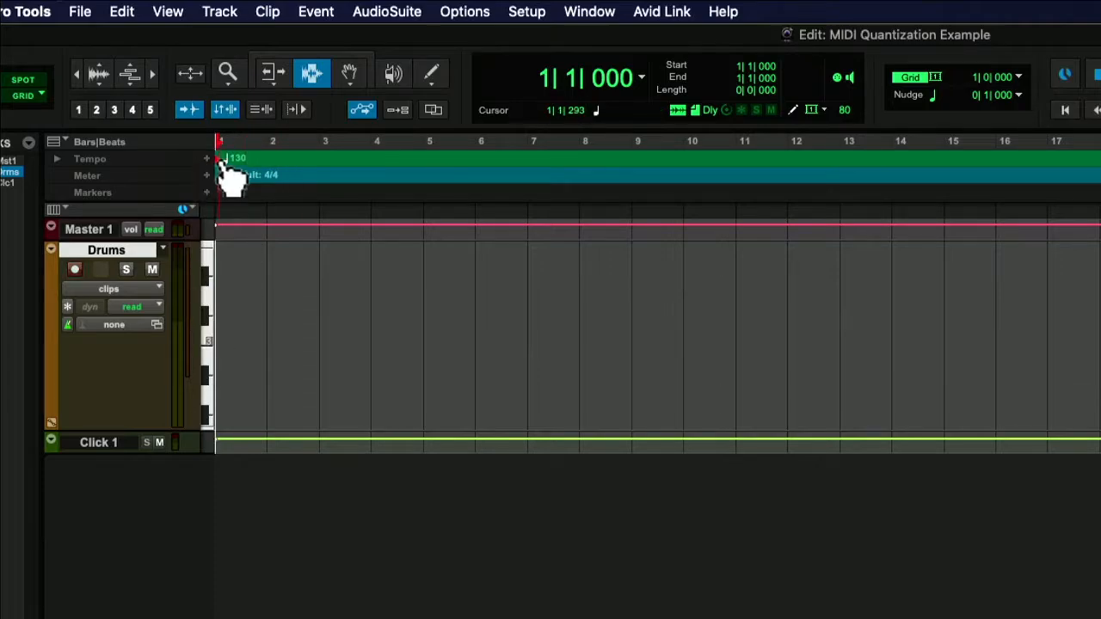
Step: Record a MIDI take on the Drums track from bar 1 to about bar 24
click(104, 447)
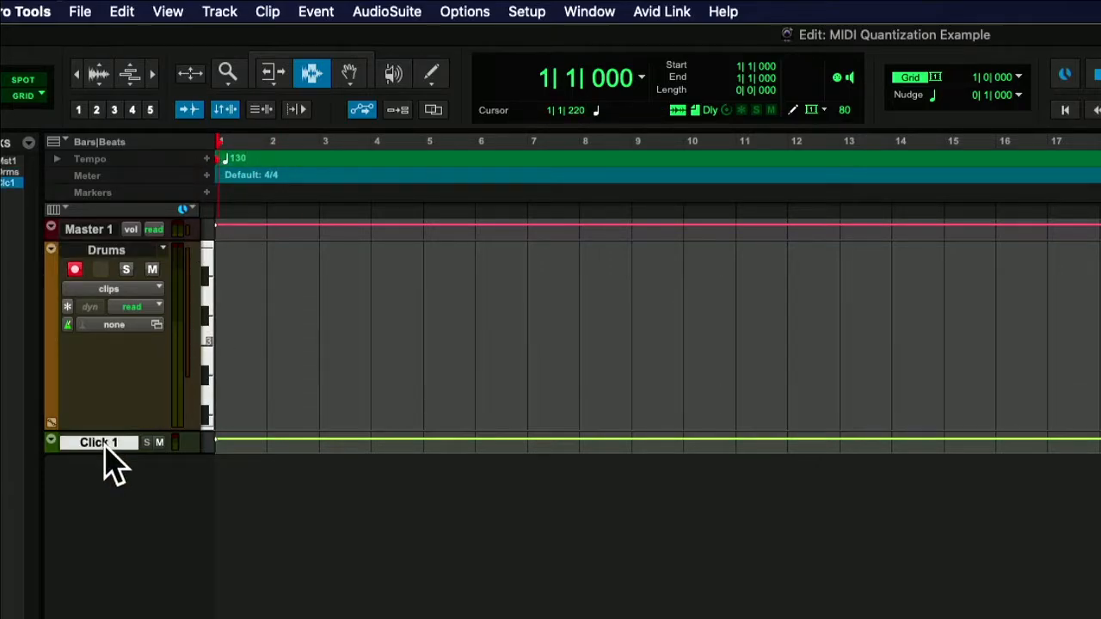
click(127, 254)
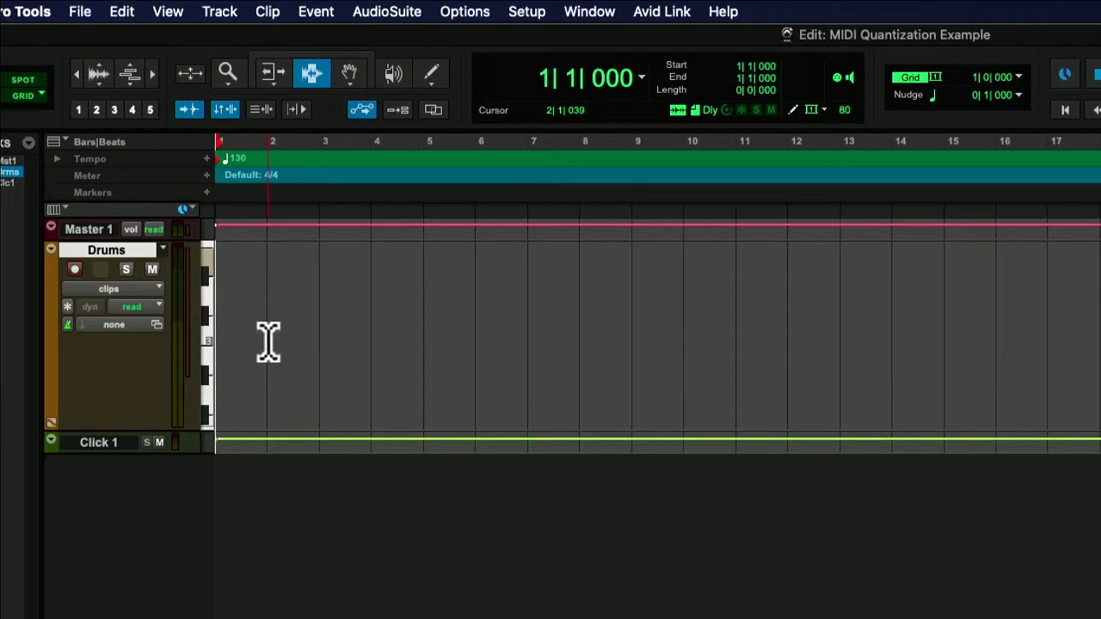
key(super+space)
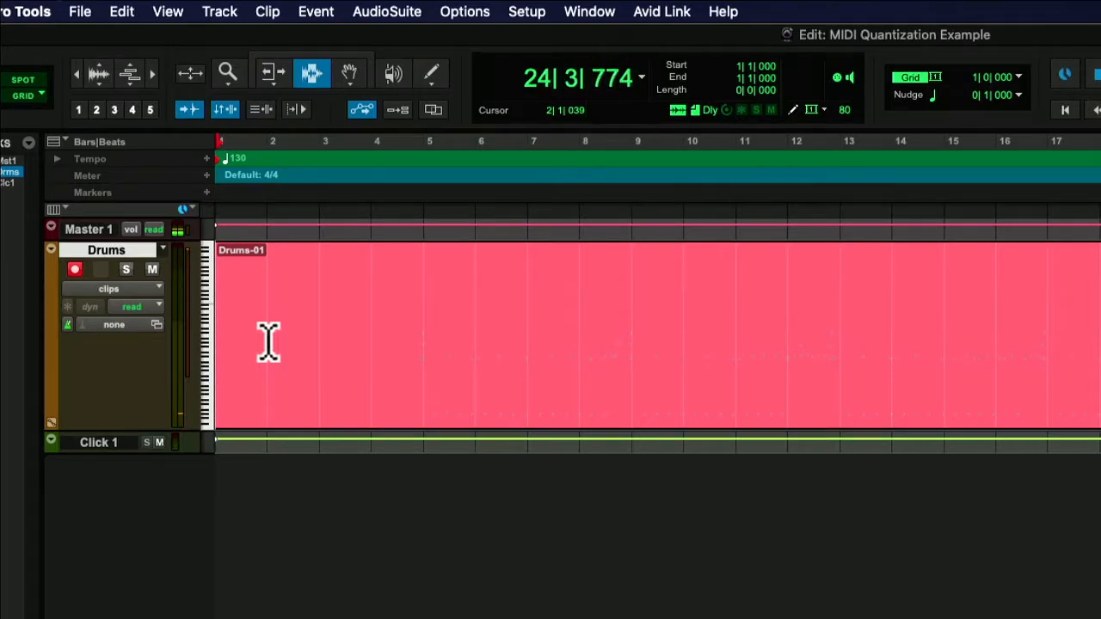
key(space)
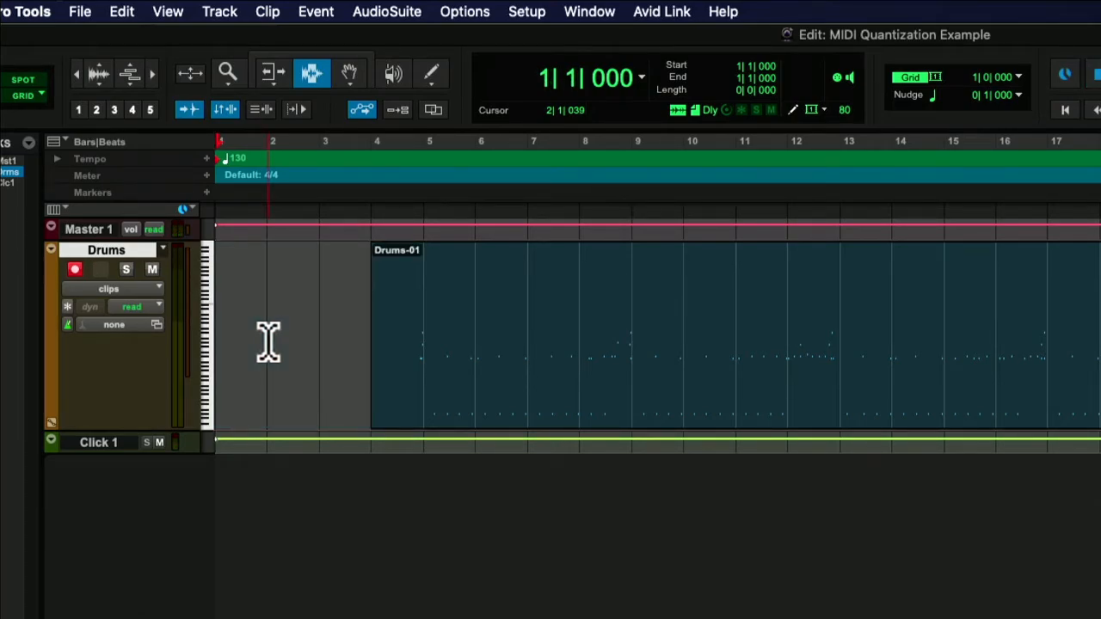
Step: Open the recorded drum clip in the MIDI Editor, look through its notes to about bar 12, and close the editor
click(407, 343)
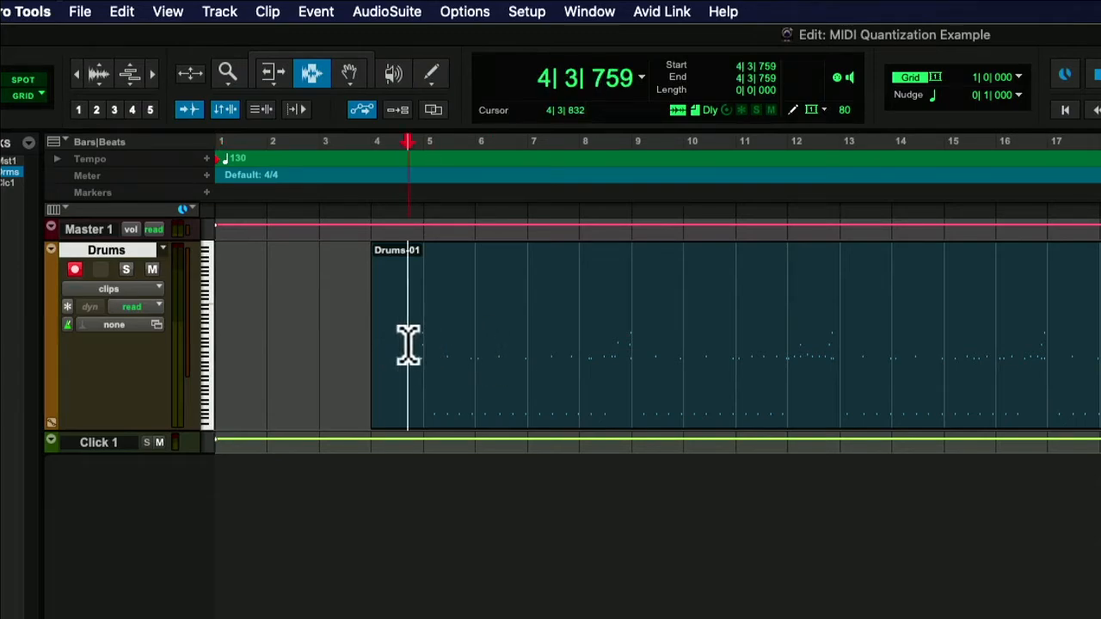
click(349, 73)
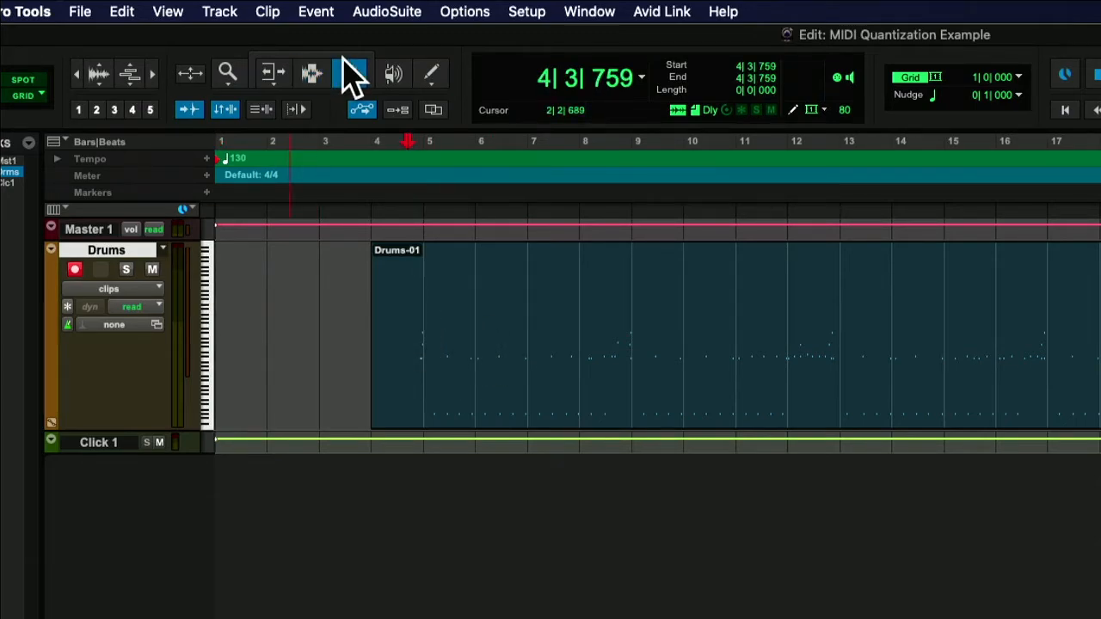
double_click(619, 312)
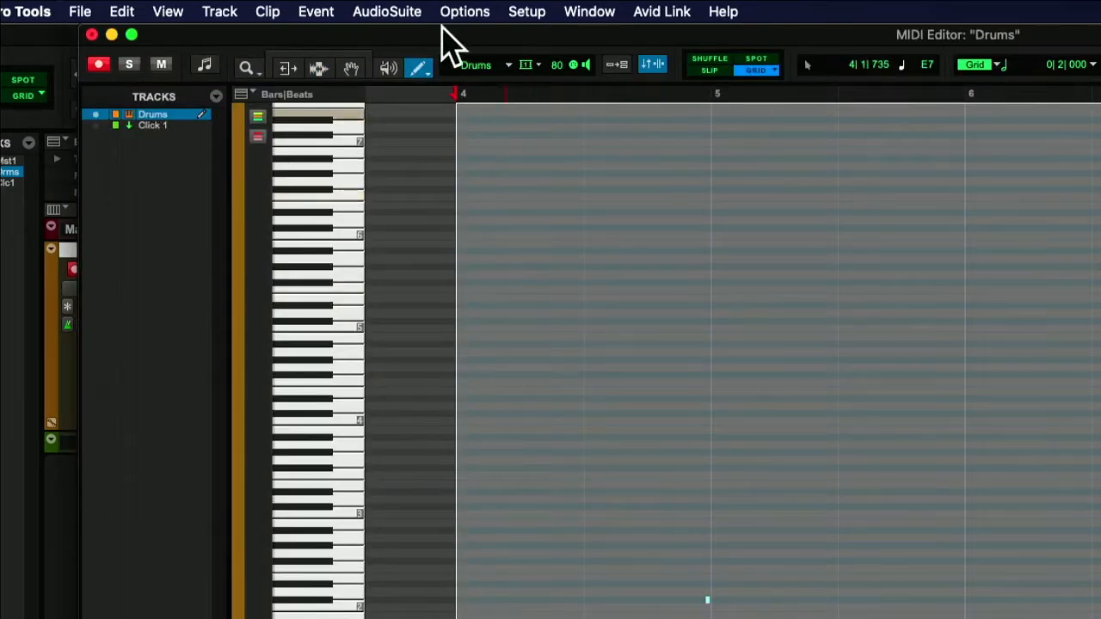
drag(441, 31, 404, 31)
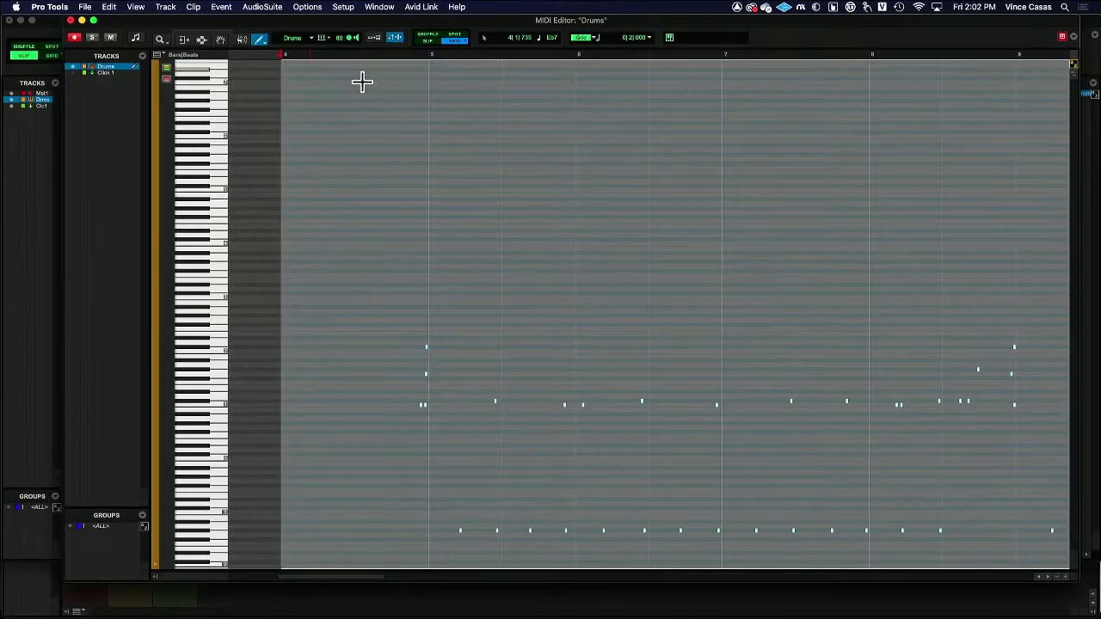
scroll(446, 206, right, 10)
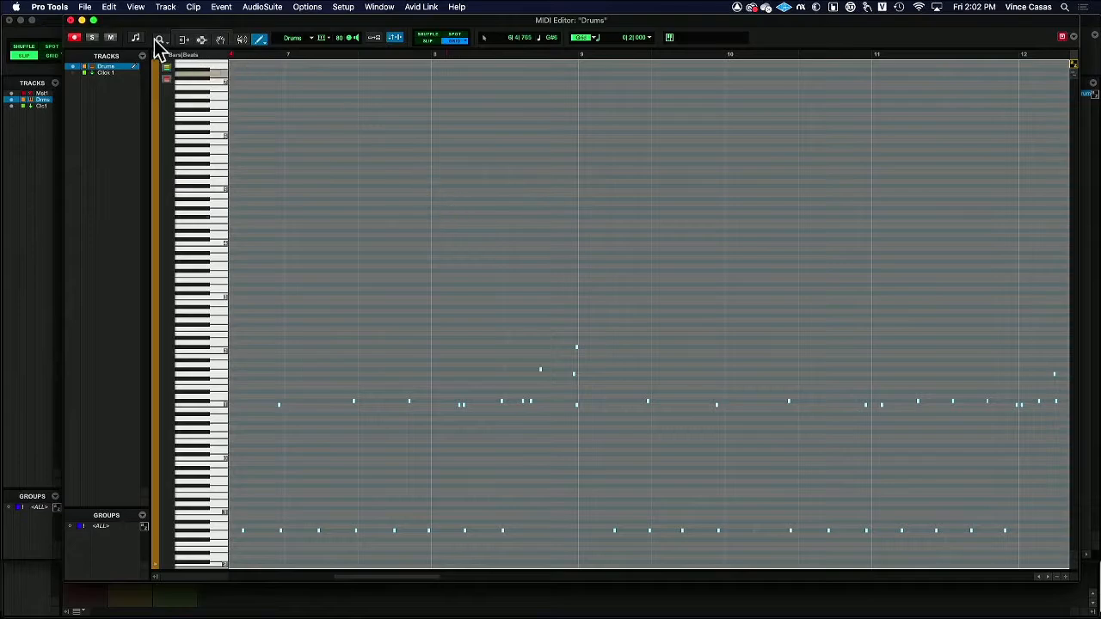
click(71, 20)
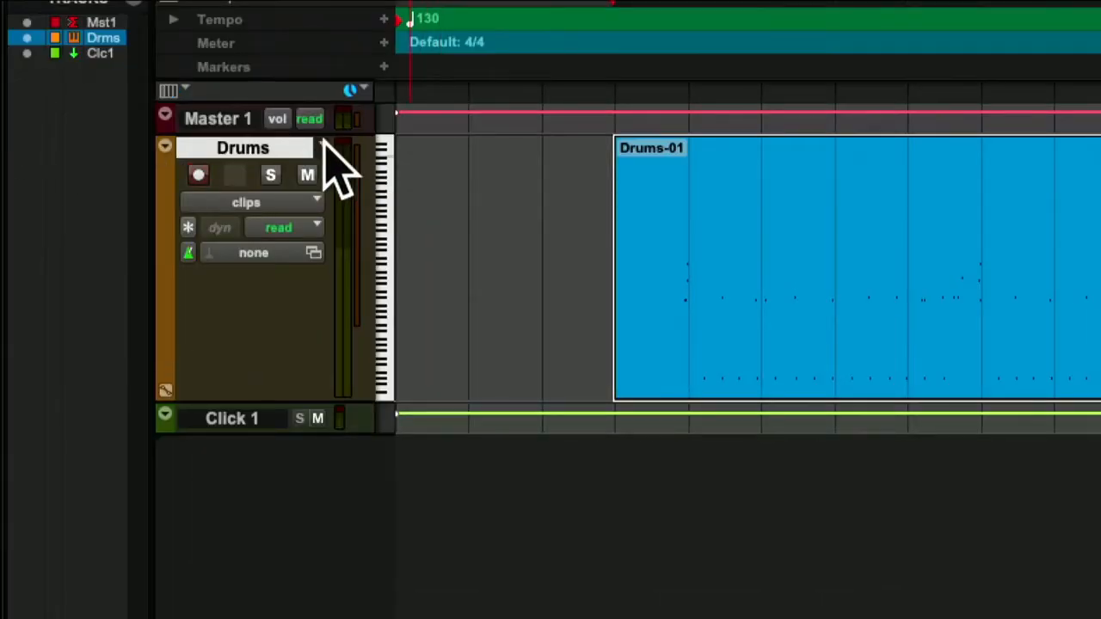
Step: Duplicate the Drums track's playlist under the name Drums Q and check the track's list of playlists
click(324, 143)
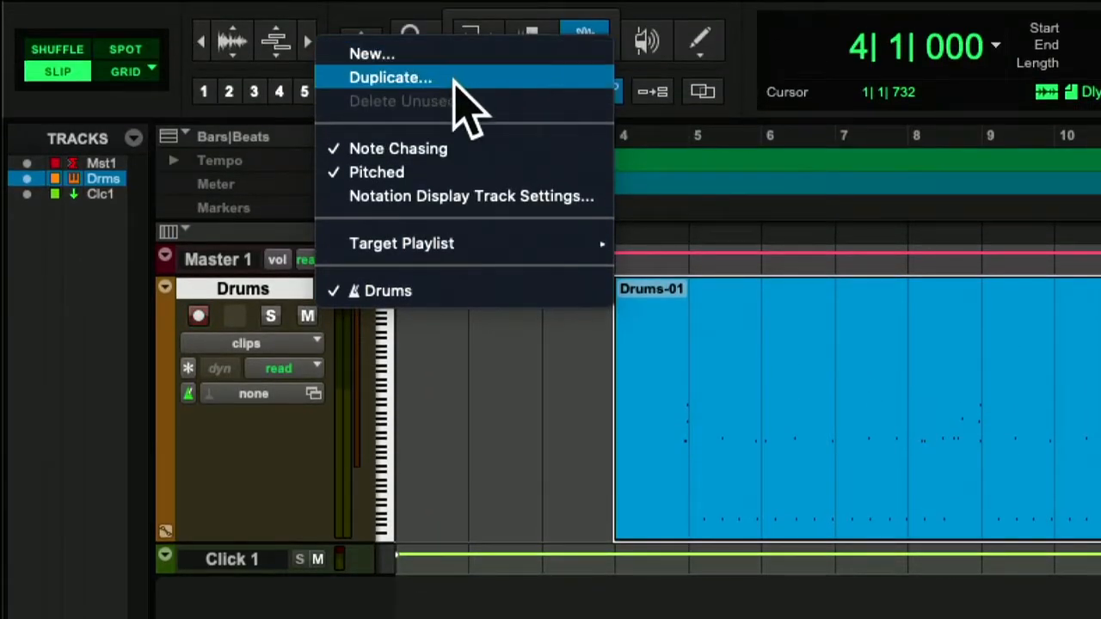
click(453, 80)
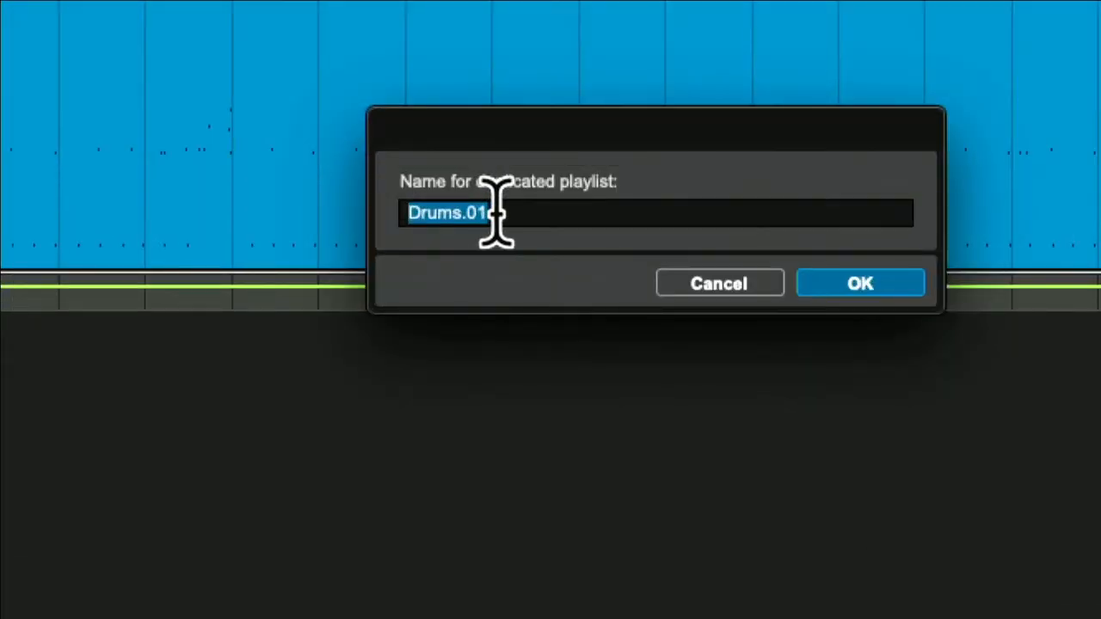
drag(487, 232, 496, 230)
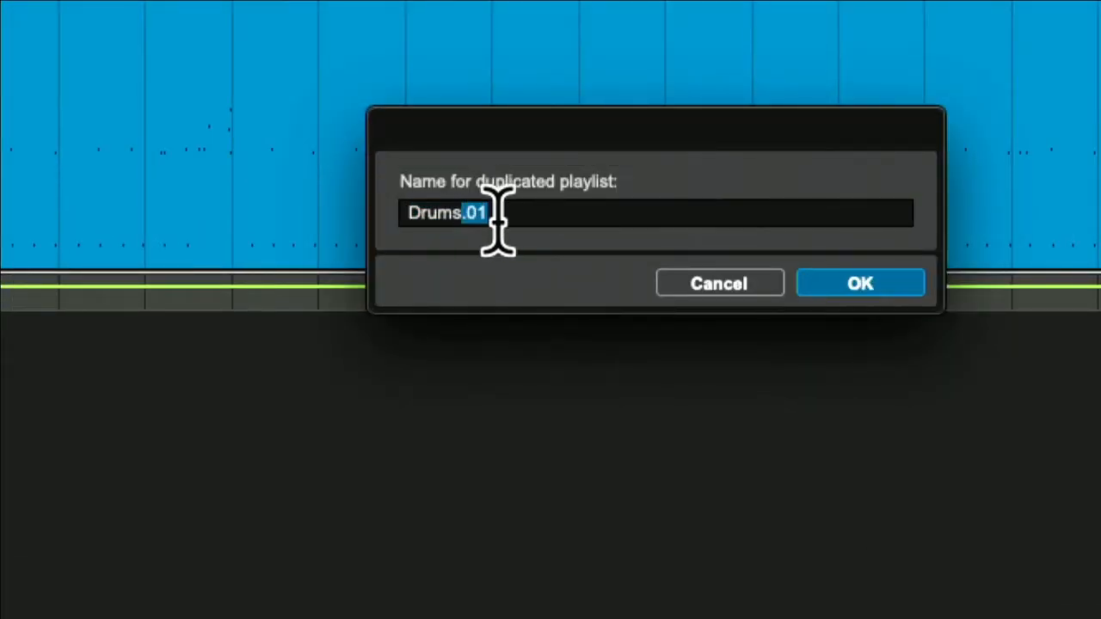
key(Return)
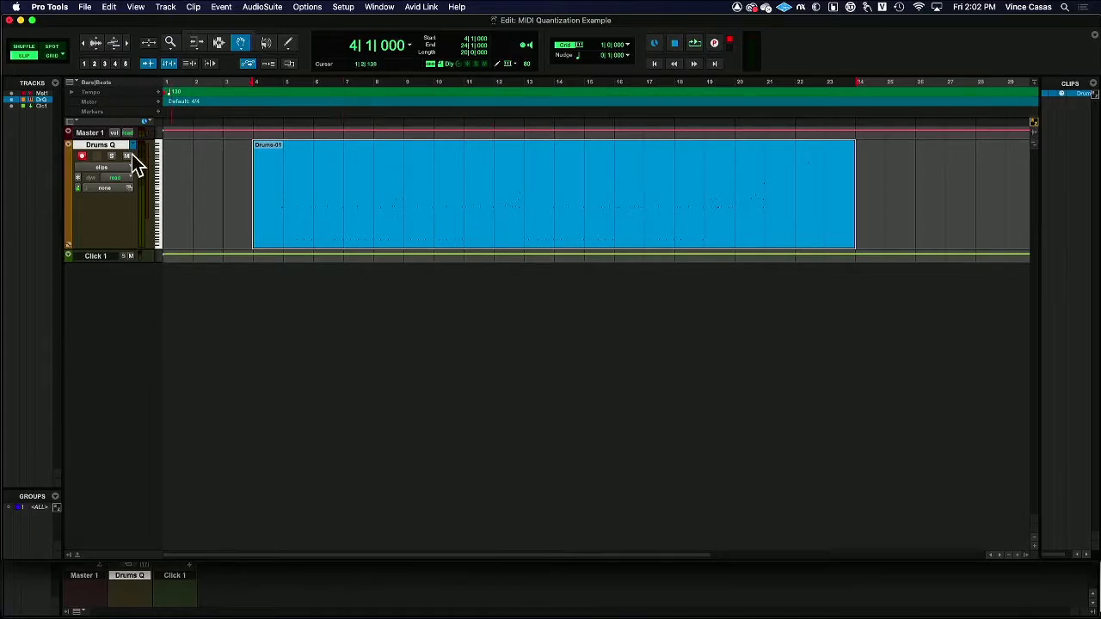
click(131, 145)
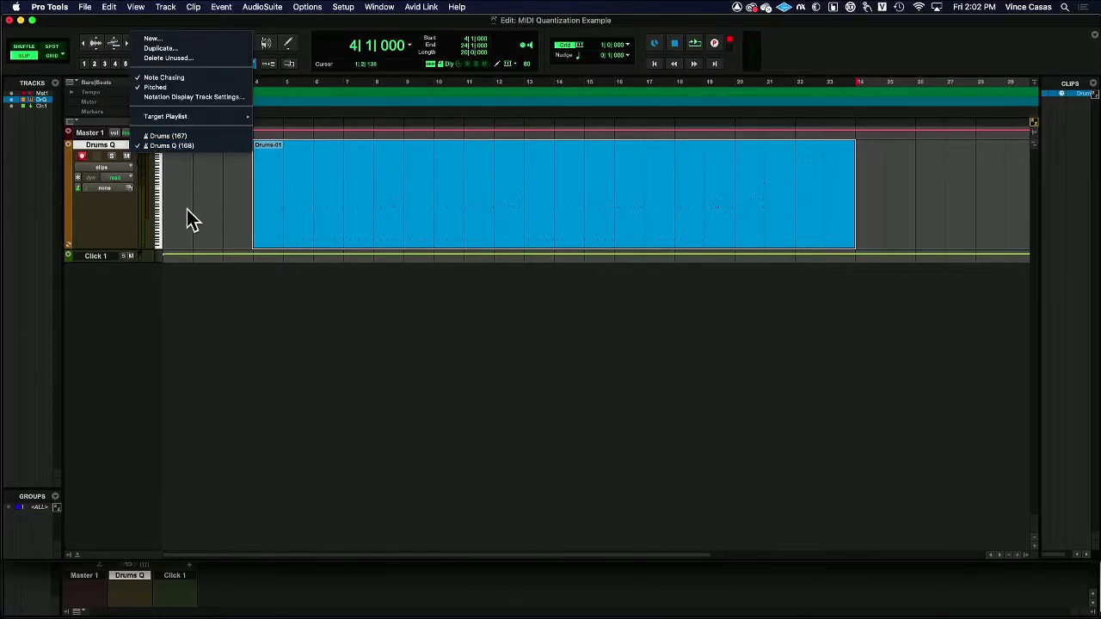
click(354, 206)
Step: Open the Drums Q clip in the MIDI Editor and examine how the hits around bar 5 line up with the grid
double_click(354, 206)
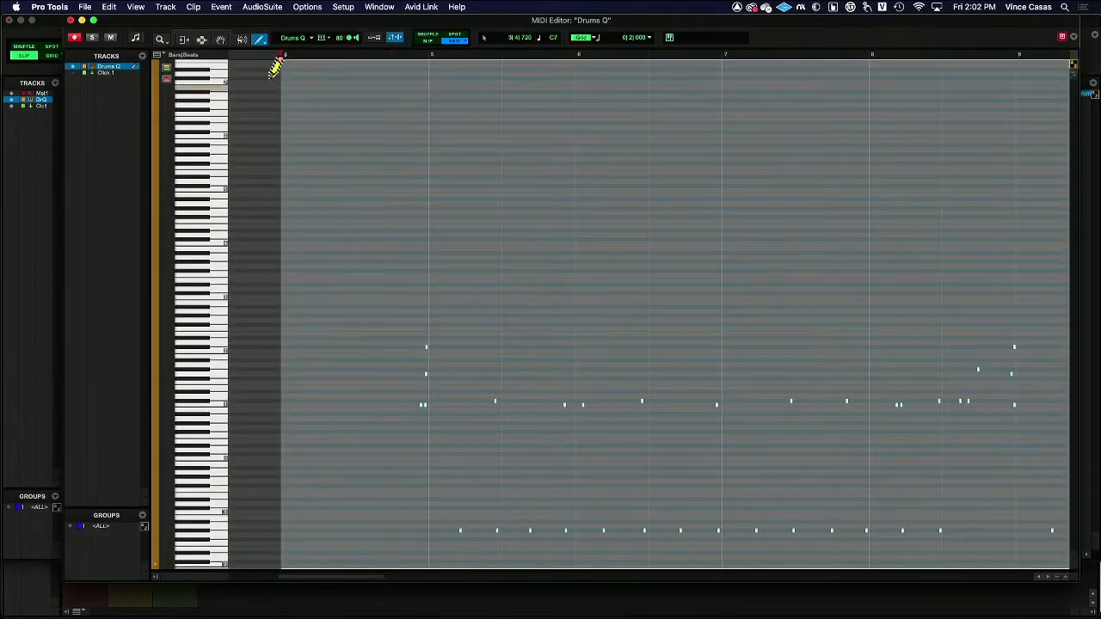
click(203, 41)
mouse_move(425, 207)
mouse_down()
mouse_move(415, 206)
mouse_move(489, 333)
mouse_move(454, 318)
mouse_up()
drag(358, 311, 821, 357)
scroll(663, 319, right, 3)
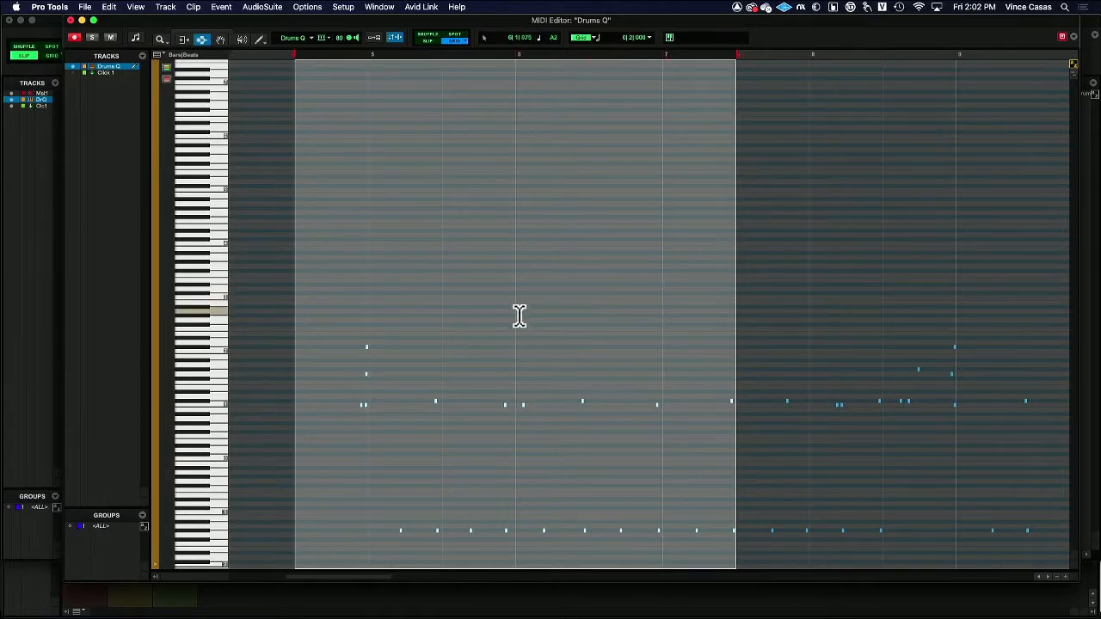
click(370, 352)
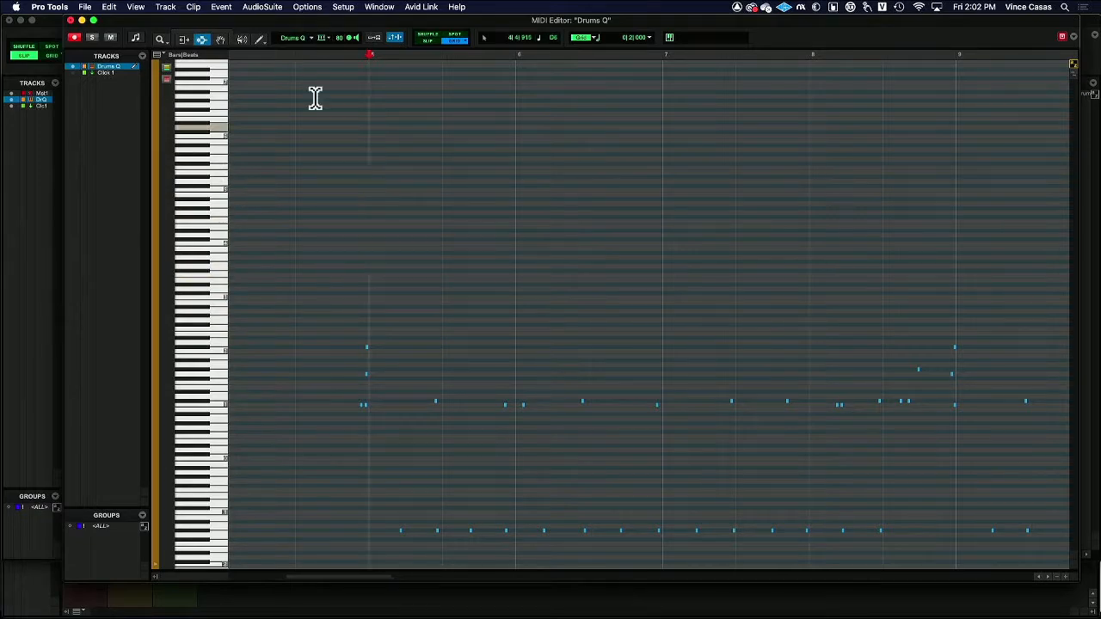
click(1065, 577)
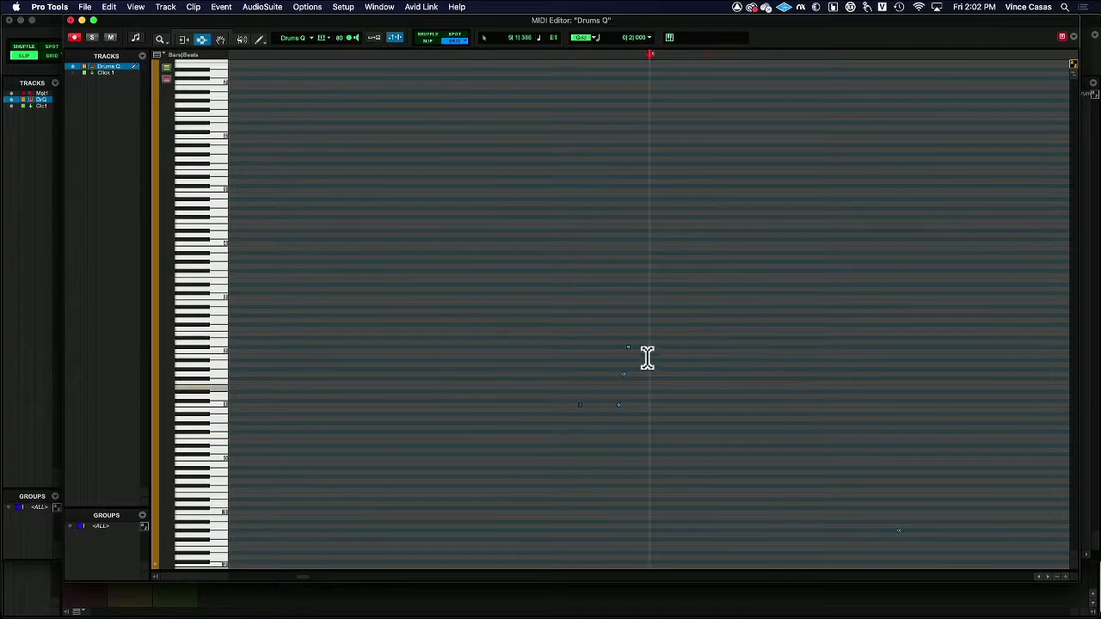
click(1057, 580)
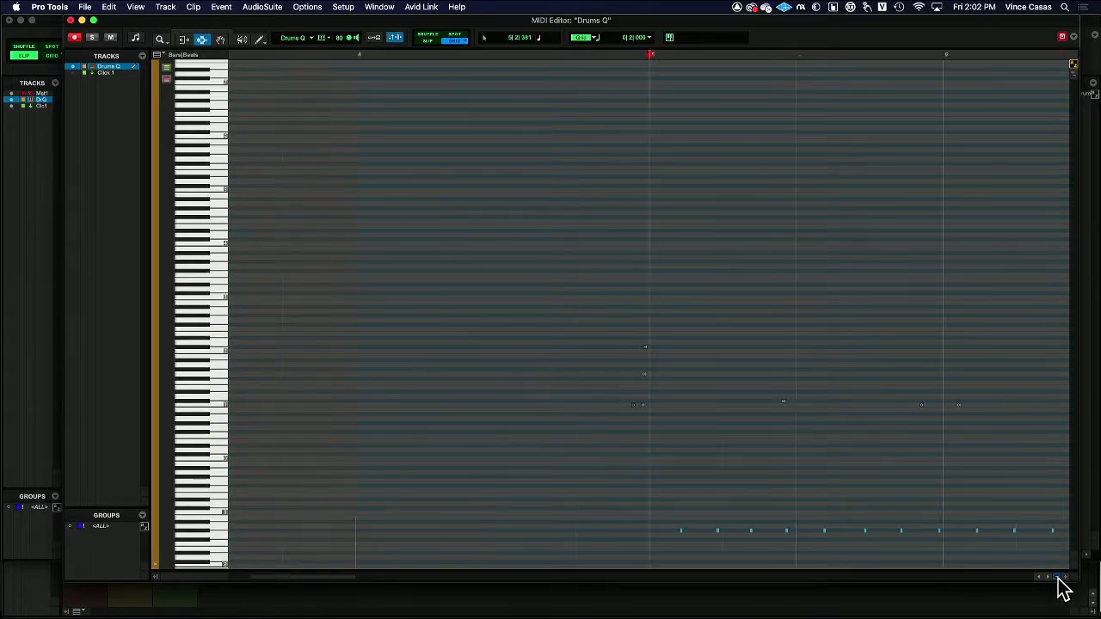
click(1058, 579)
click(1057, 579)
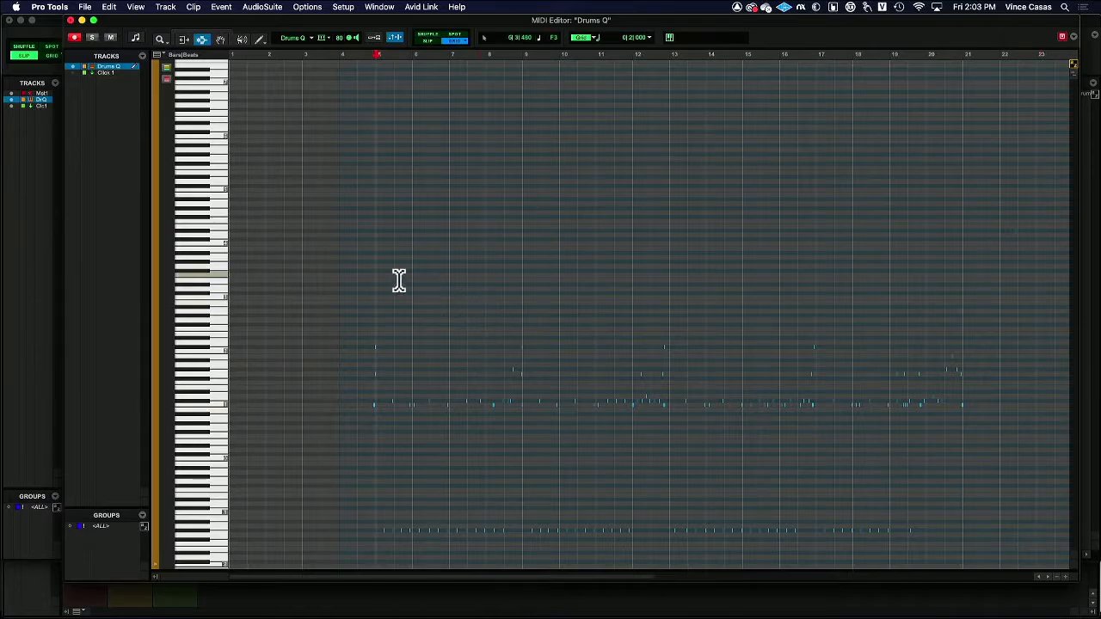
Step: Select the drum notes from about bar 4 to bar 23 and switch the MIDI Editor to Slip mode
drag(358, 234, 1036, 462)
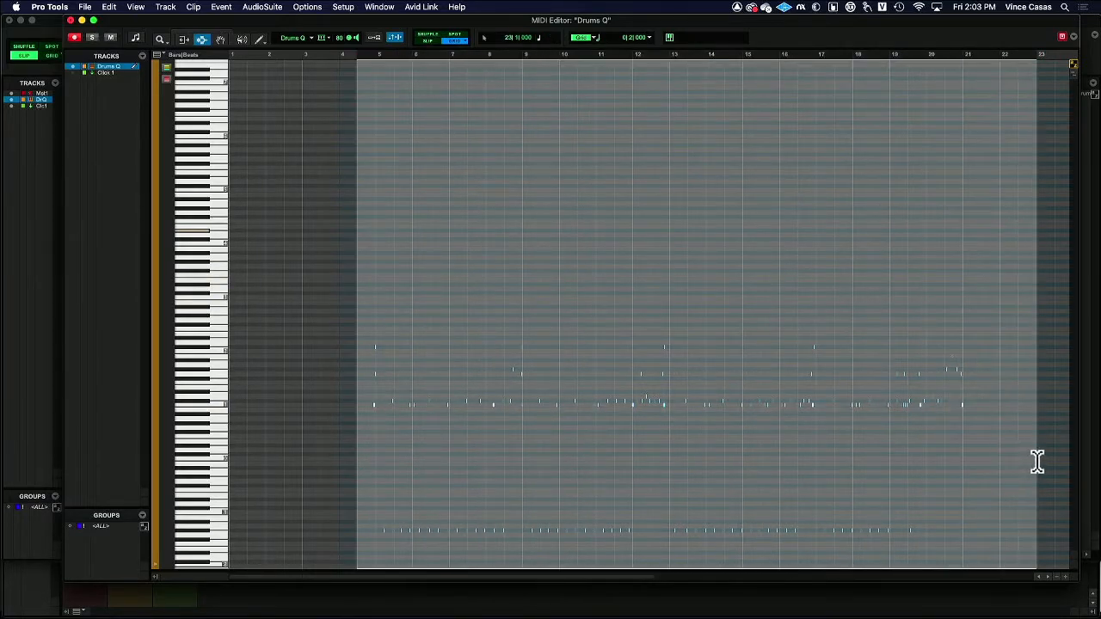
click(430, 41)
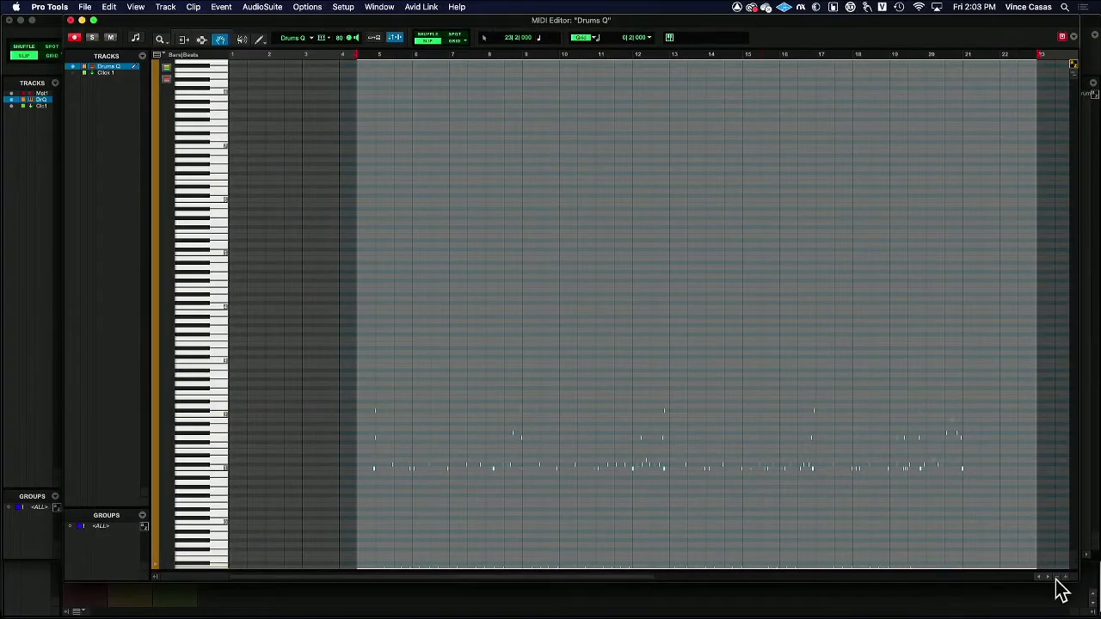
Step: Examine the timing of individual drum notes against the beats from bar 4 to bar 7, and close the MIDI Editor
click(1065, 577)
click(1064, 578)
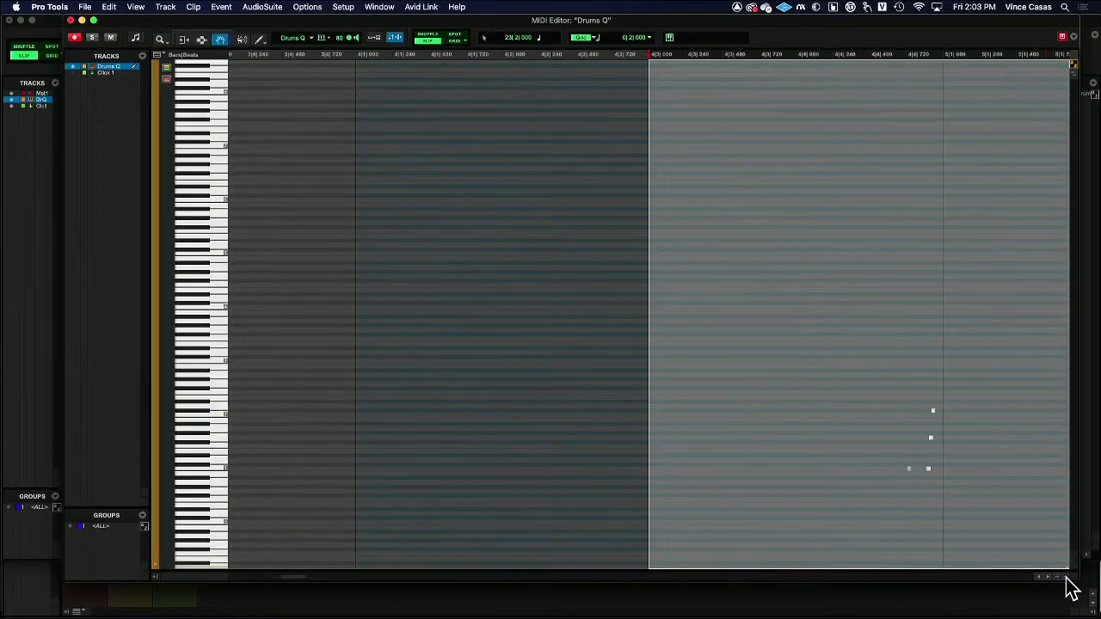
scroll(966, 540, right, 10)
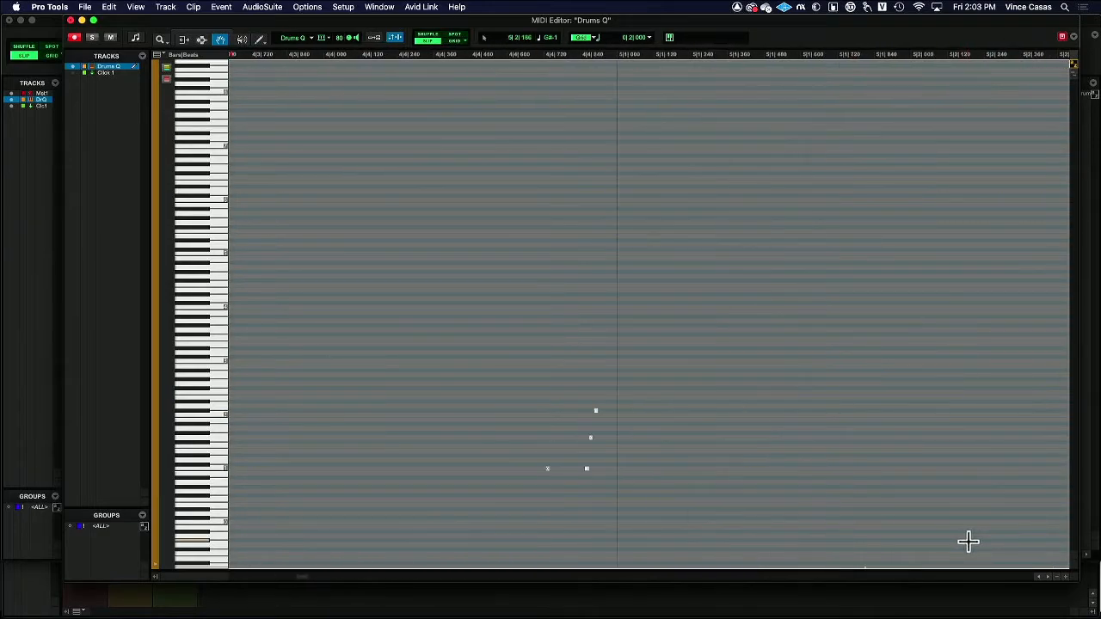
scroll(968, 540, right, 10)
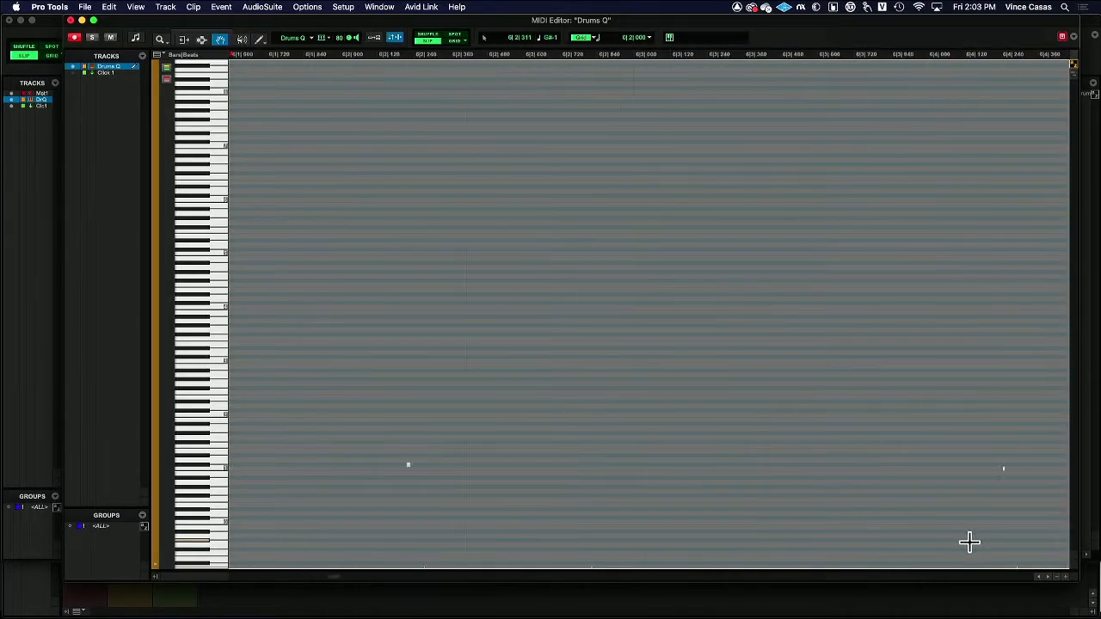
scroll(969, 541, right, 5)
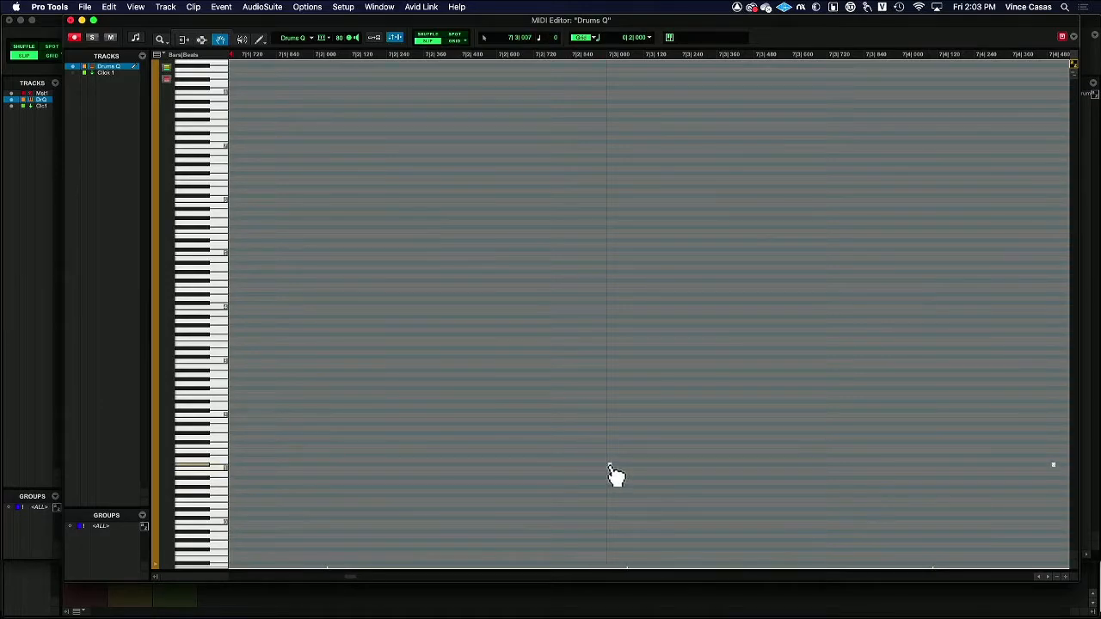
click(609, 465)
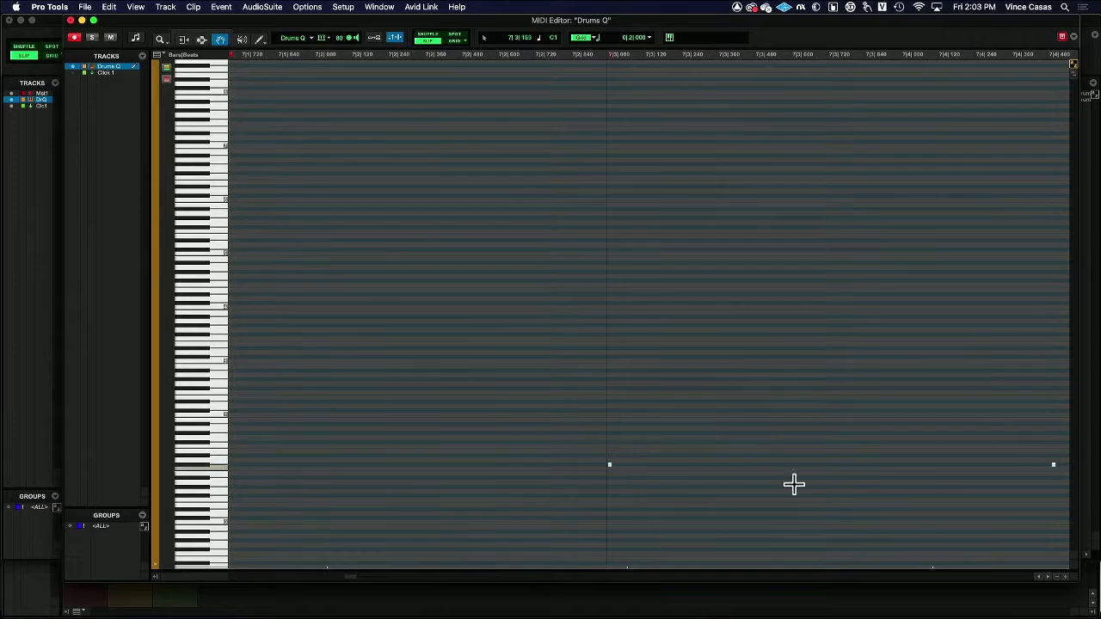
click(1057, 576)
click(1056, 576)
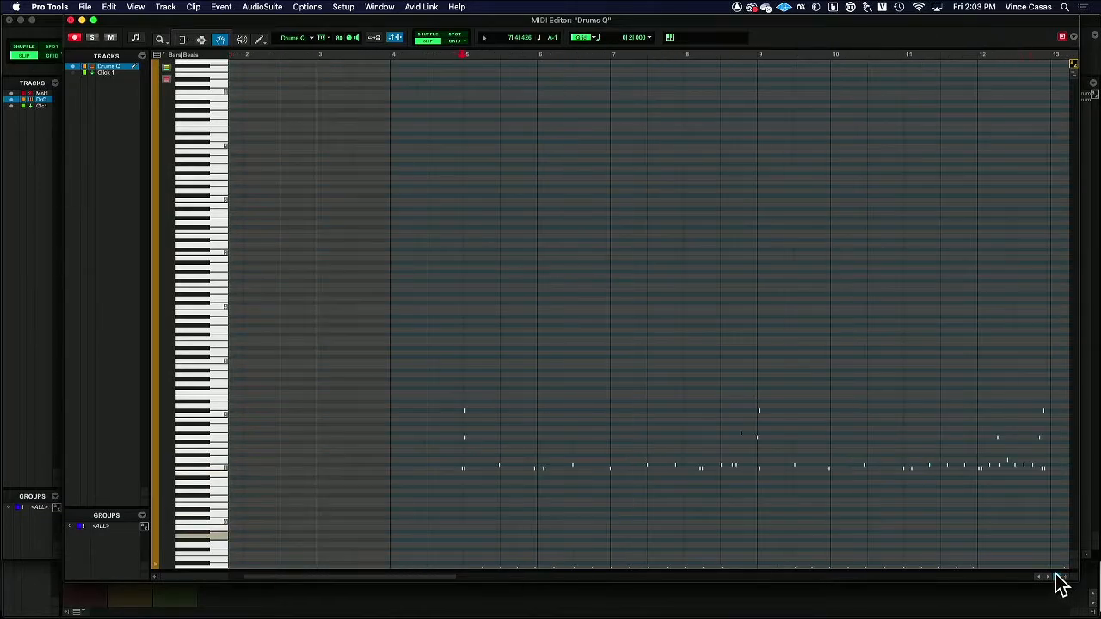
click(1057, 576)
scroll(786, 533, down, 2)
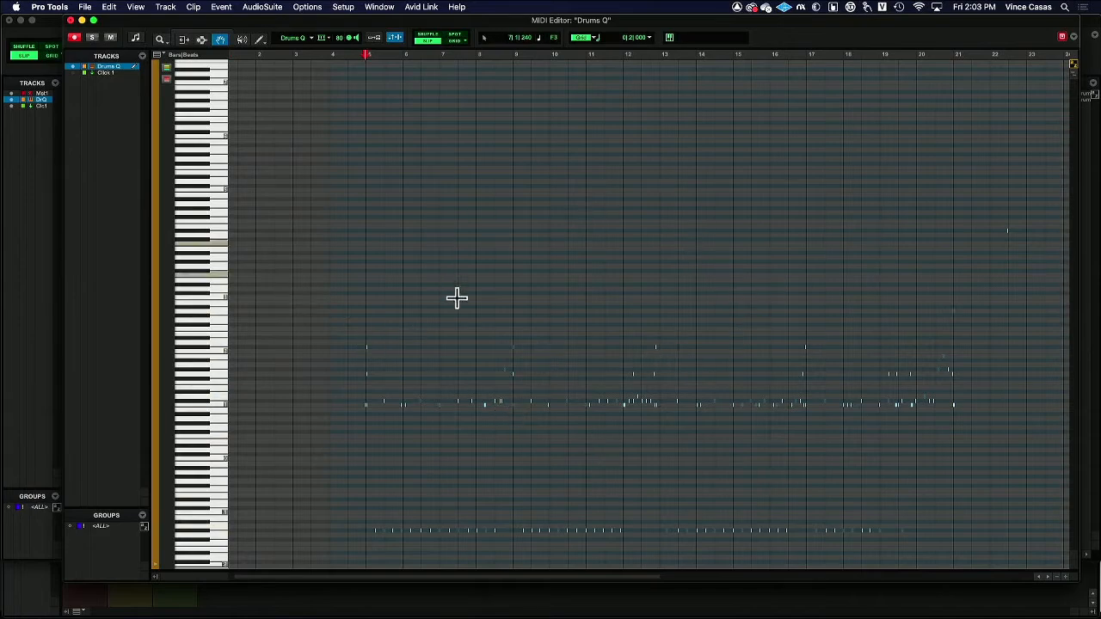
click(70, 20)
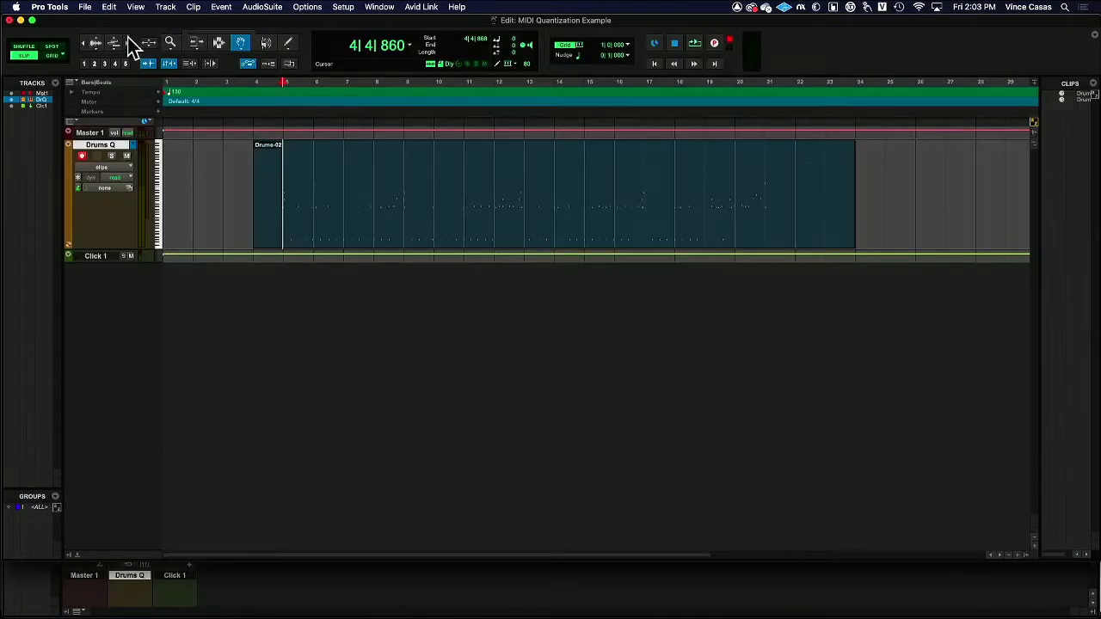
Step: Select the whole Drums-02 clip and open the Quantize event operation, placing its window clear of the clip
click(359, 168)
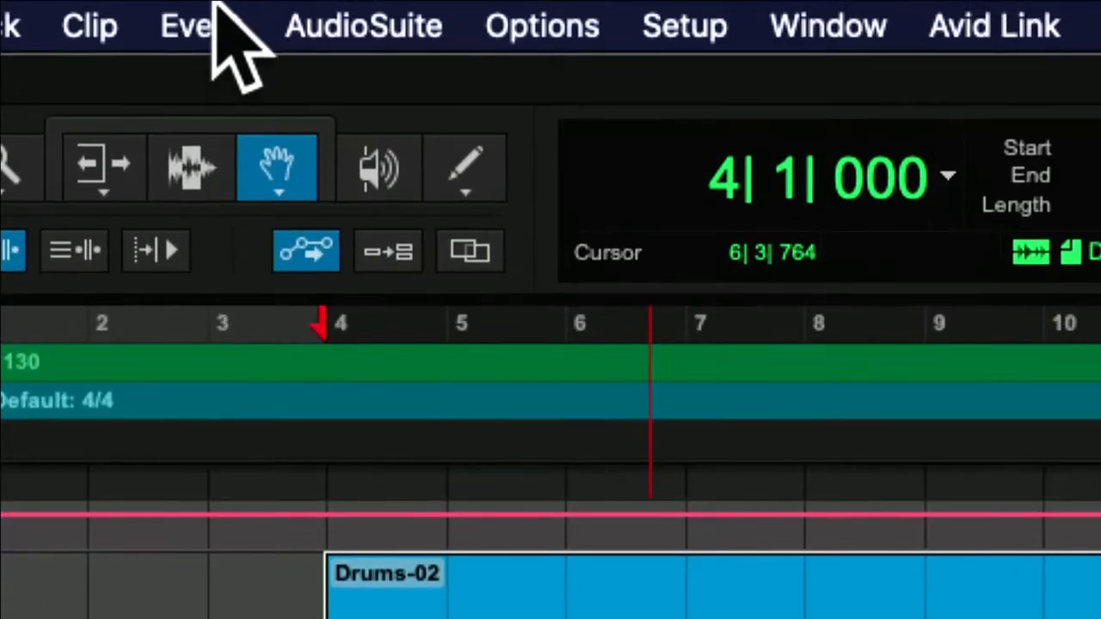
click(203, 26)
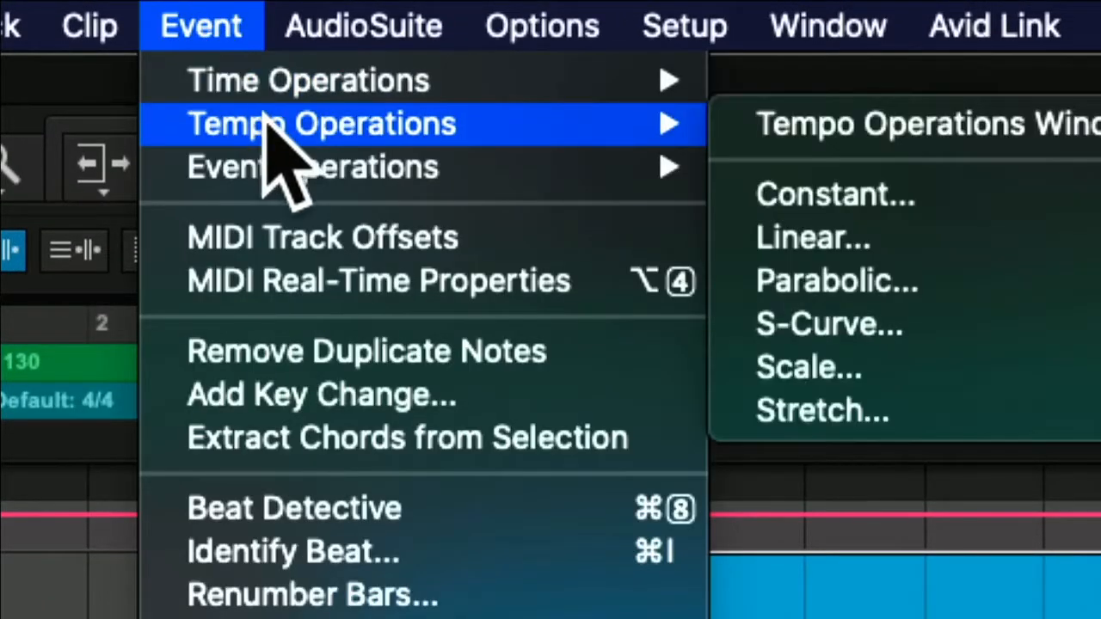
mouse_move(261, 163)
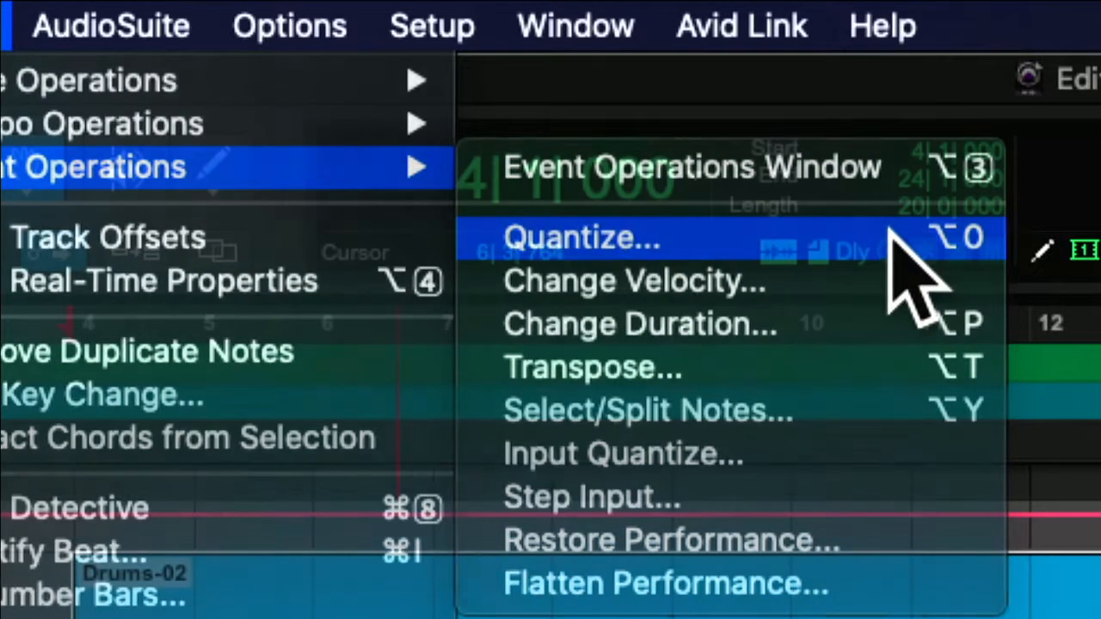
click(895, 236)
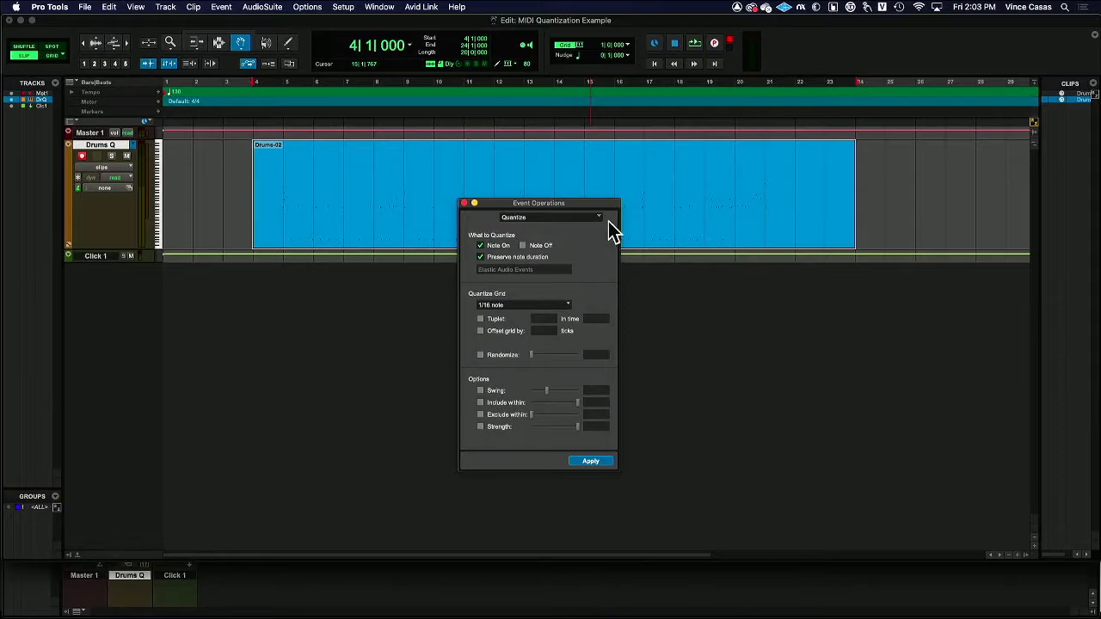
drag(585, 205, 218, 90)
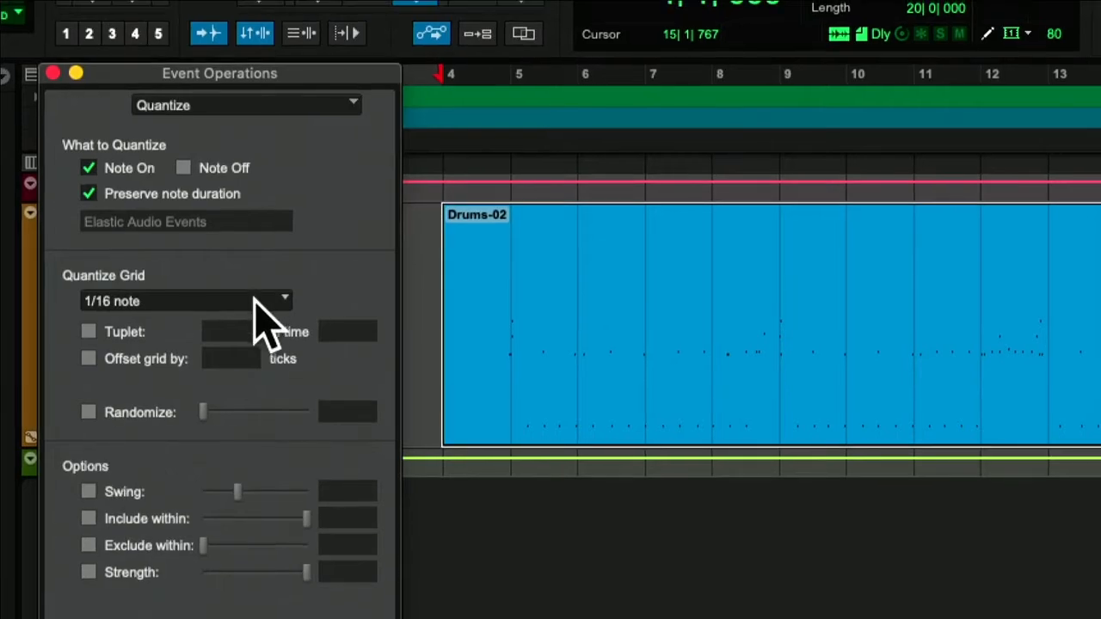
Step: Set the quantize grid to 1/8 note and apply the quantization to the whole Drums-02 clip
click(258, 308)
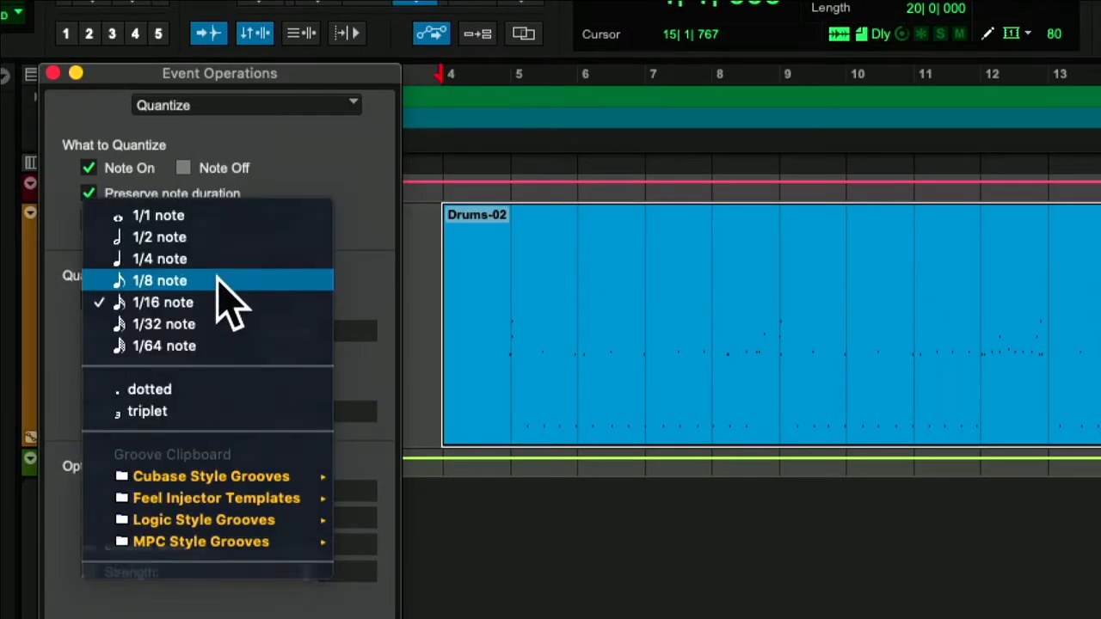
click(220, 281)
drag(184, 73, 210, 18)
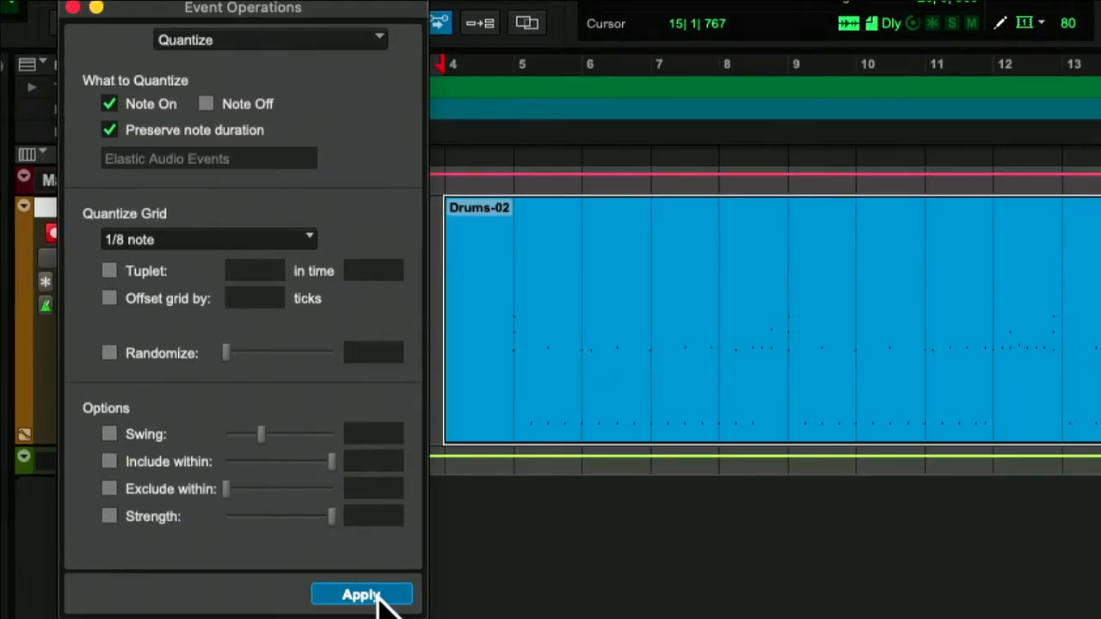
Step: Play the quantized drums from just before bar 5 to about bar 21 and listen to the timing
click(509, 127)
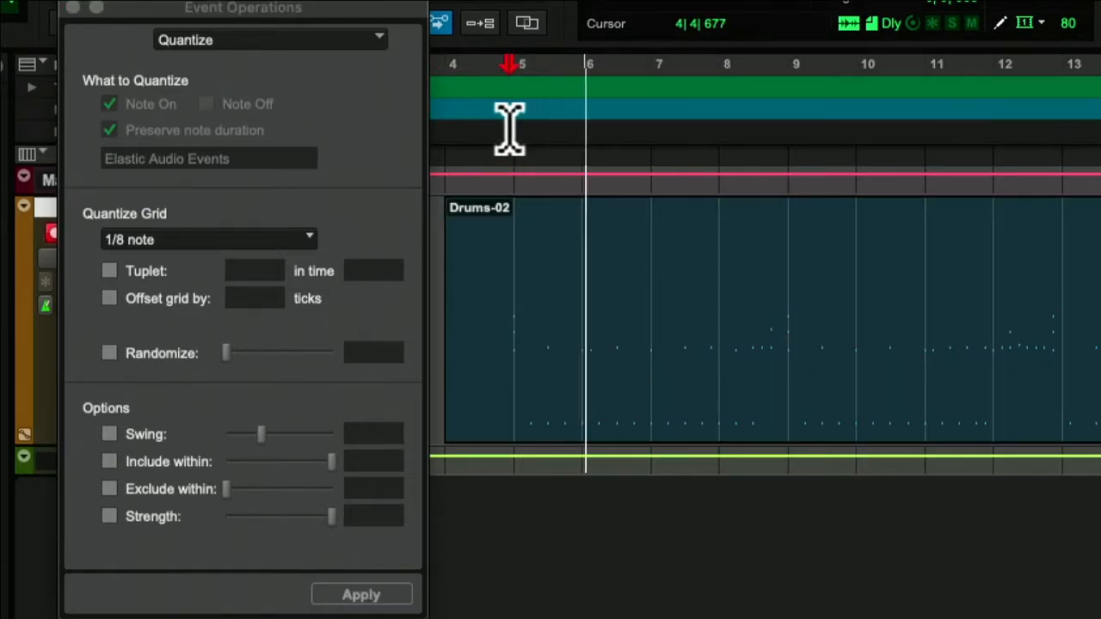
scroll(738, 328, right, 4)
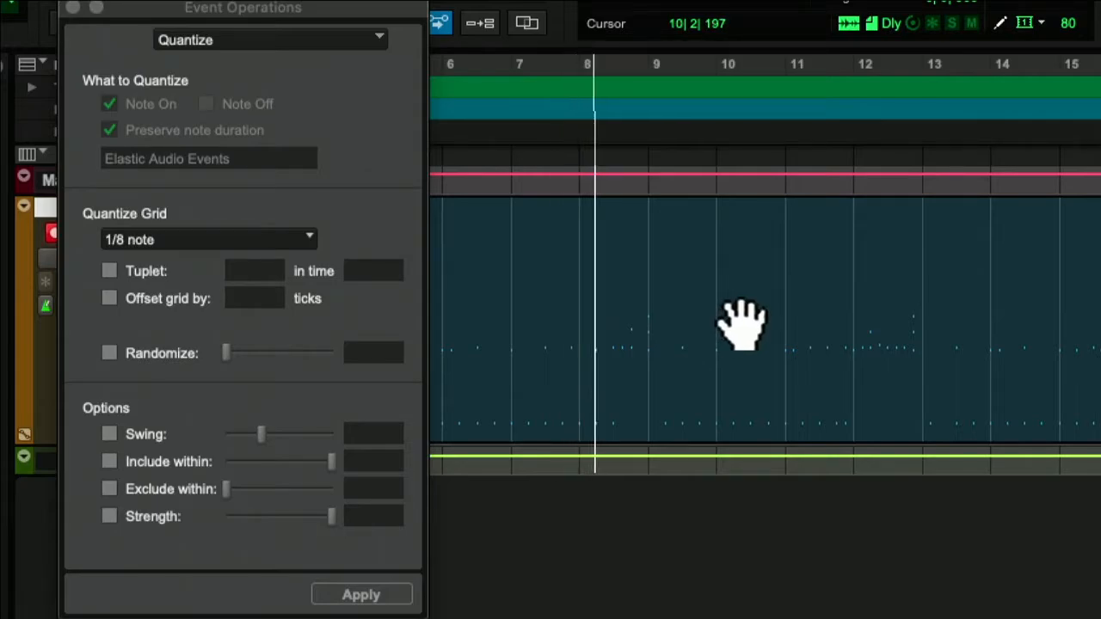
scroll(720, 325, right, 4)
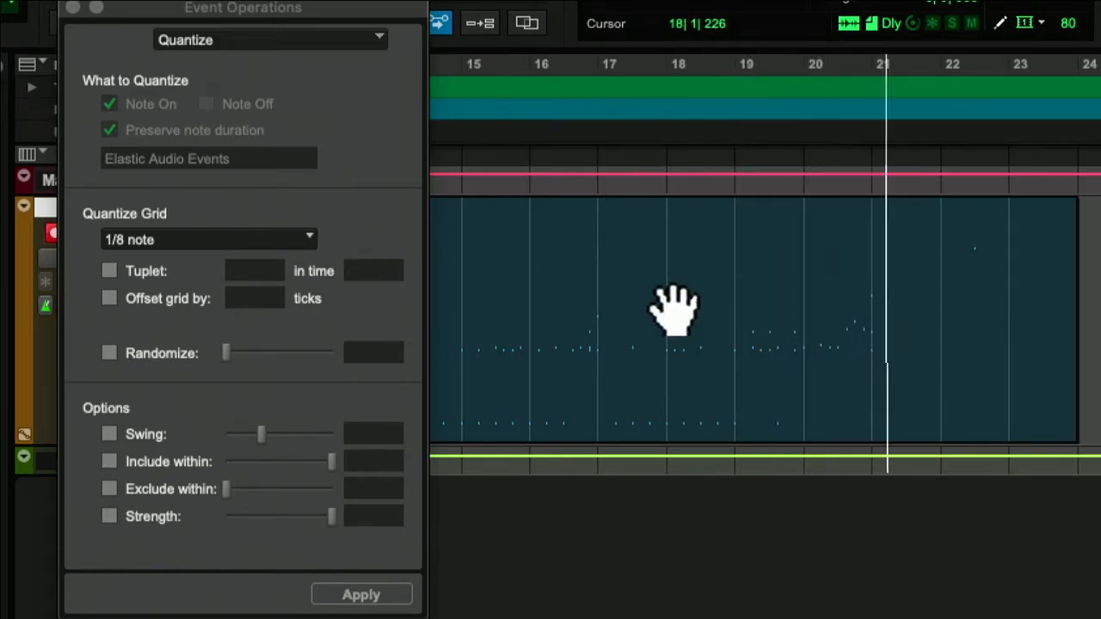
key(space)
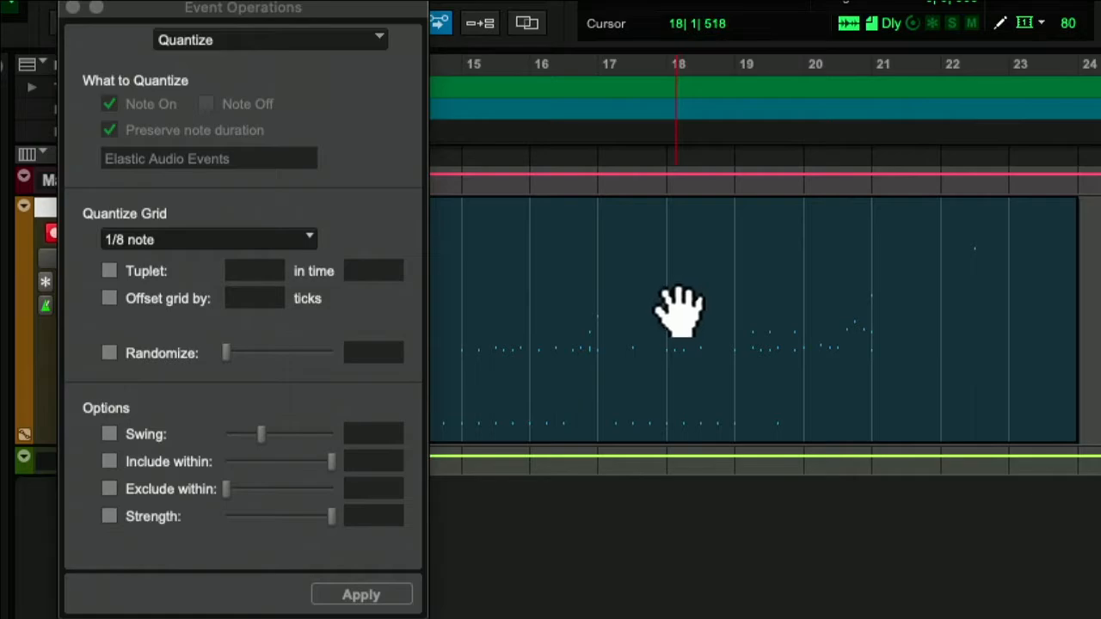
scroll(671, 312, left, 5)
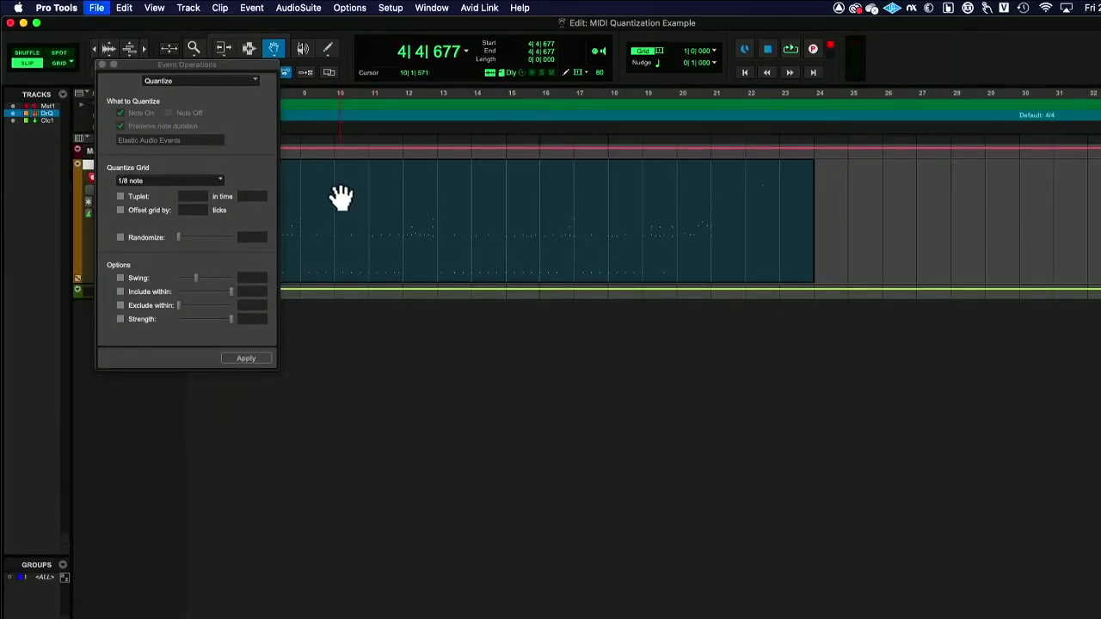
Step: Move the Event Operations window below the drum clip and undo the quantization of the whole clip
drag(196, 73, 801, 300)
scroll(375, 249, left, 5)
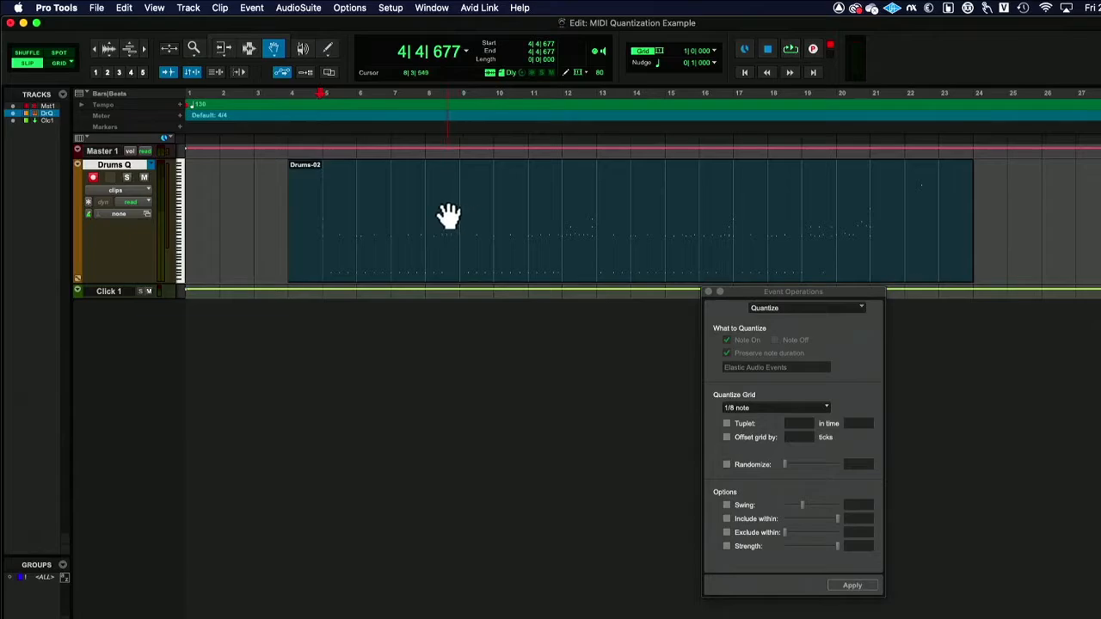
click(120, 7)
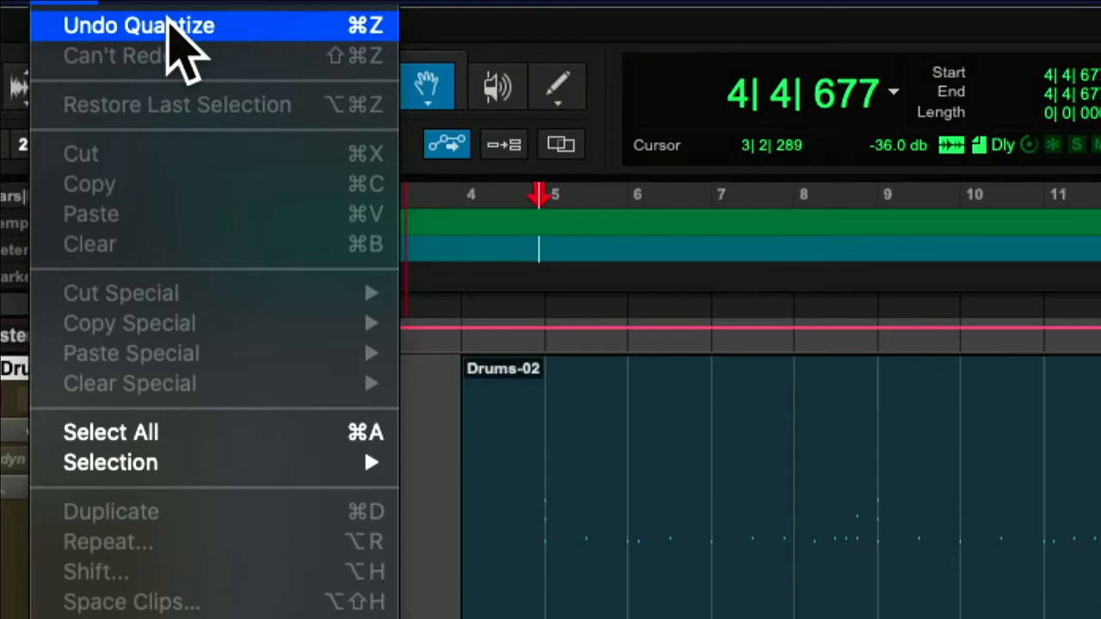
click(172, 26)
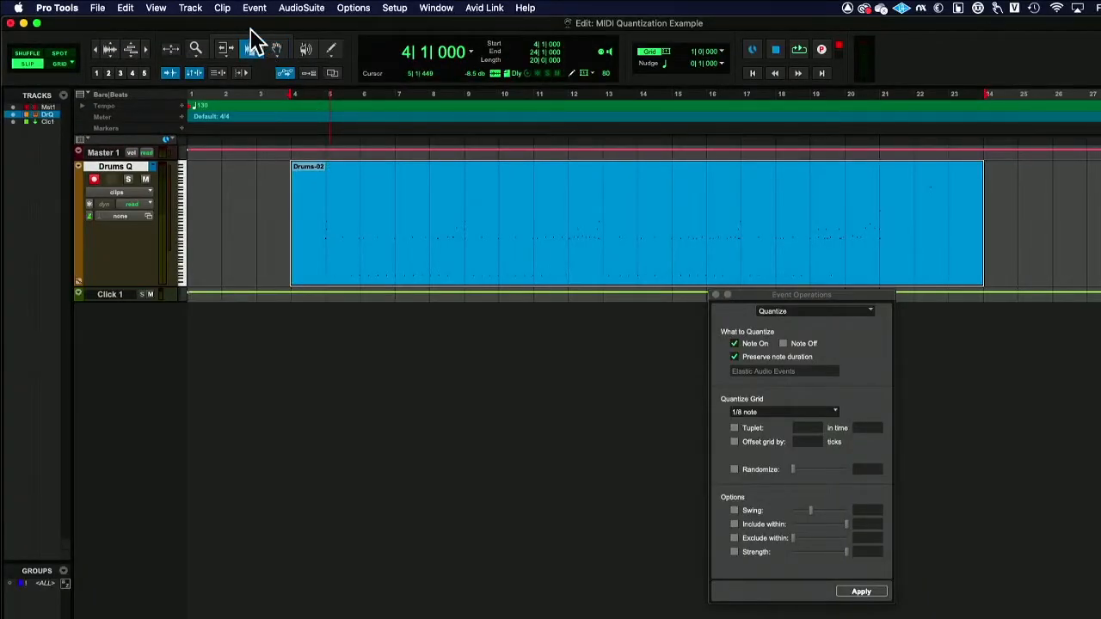
Step: Quantize the drum notes from just before bar 5 to mid bar 8 to 1/8 notes and play through to bar 9
click(253, 48)
drag(317, 244, 449, 274)
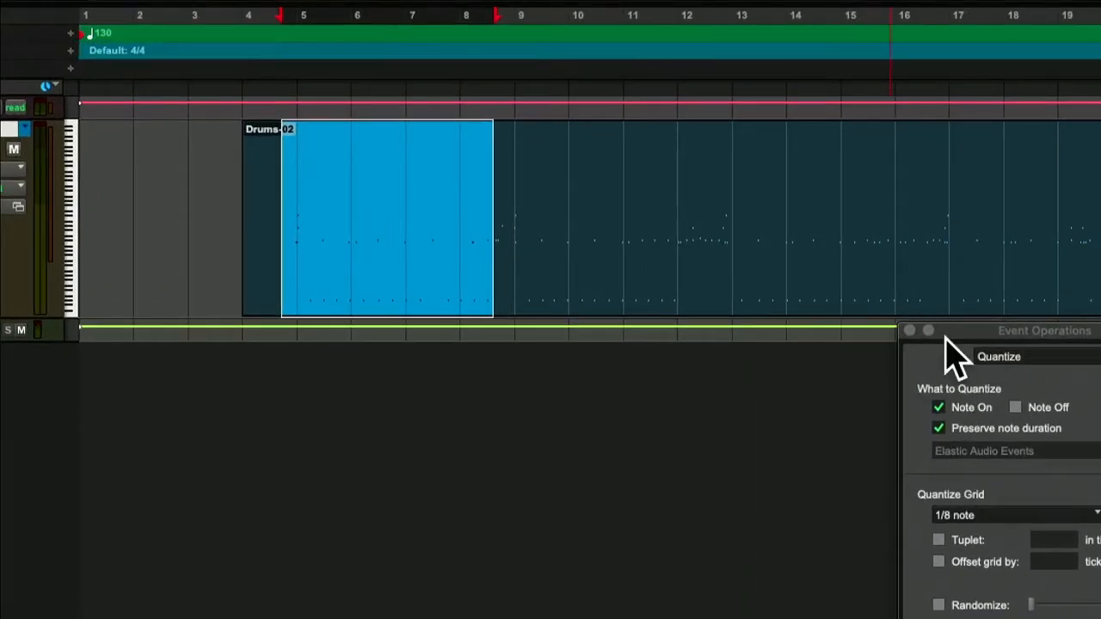
drag(944, 335, 729, 110)
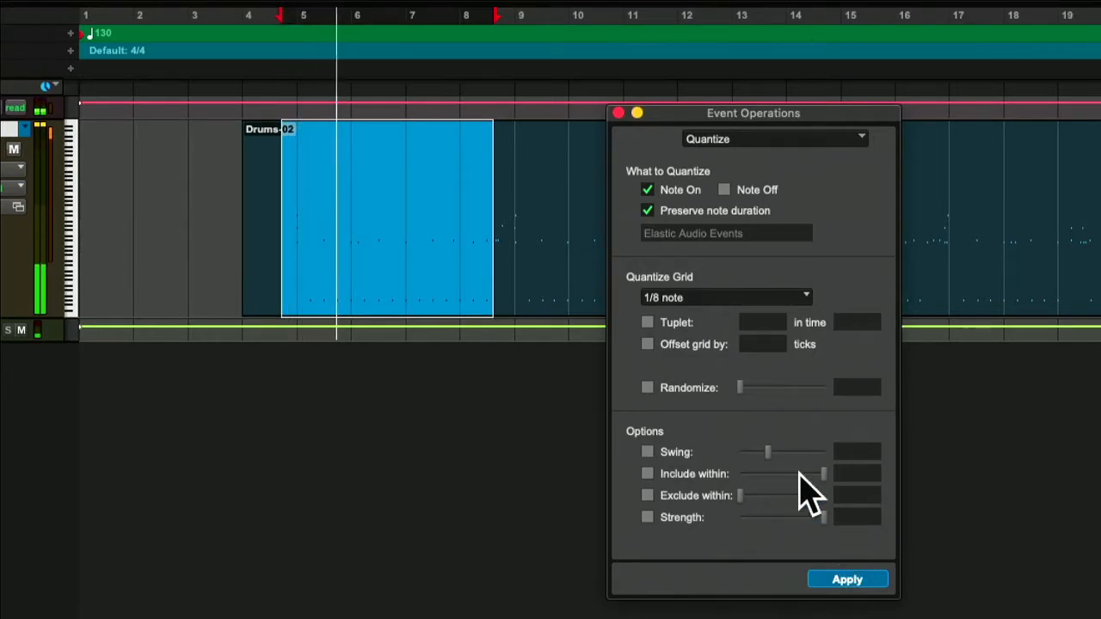
scroll(539, 381, right, 5)
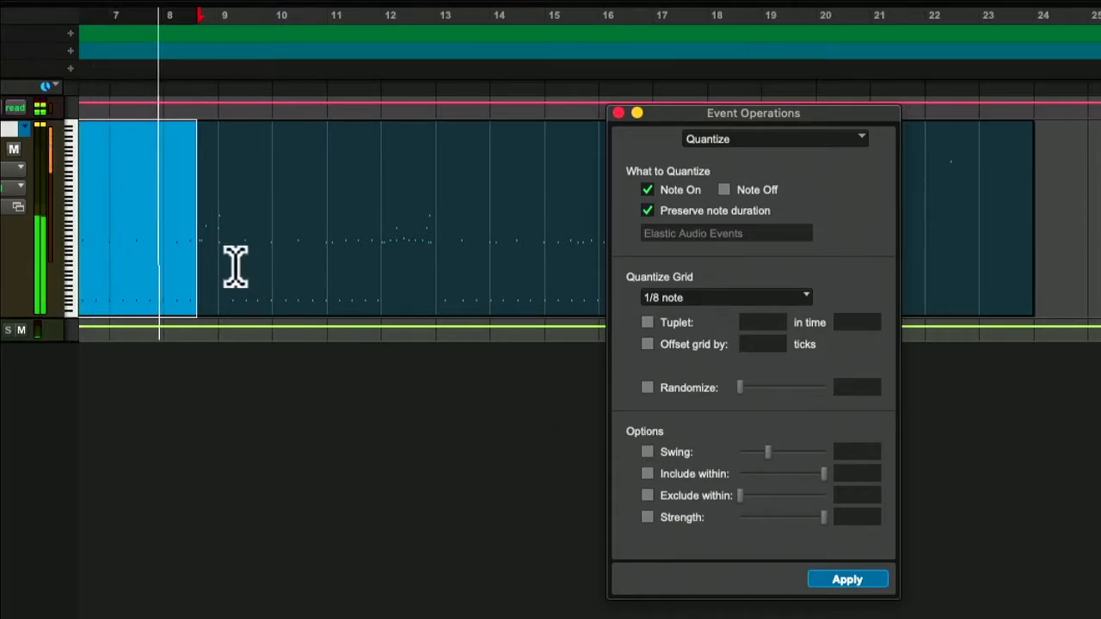
click(195, 234)
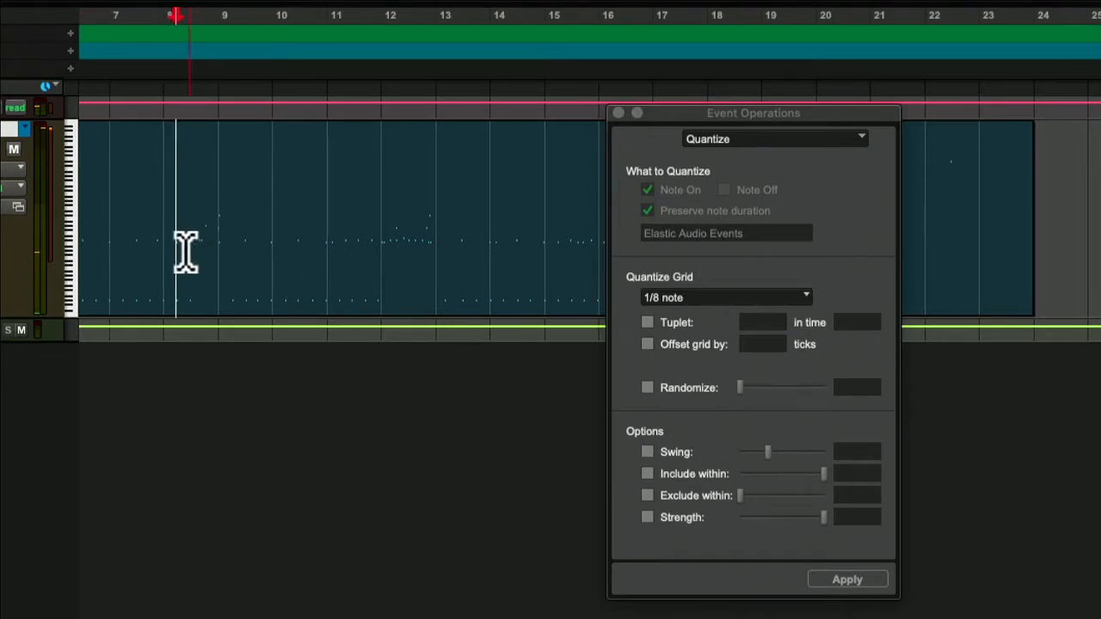
key(space)
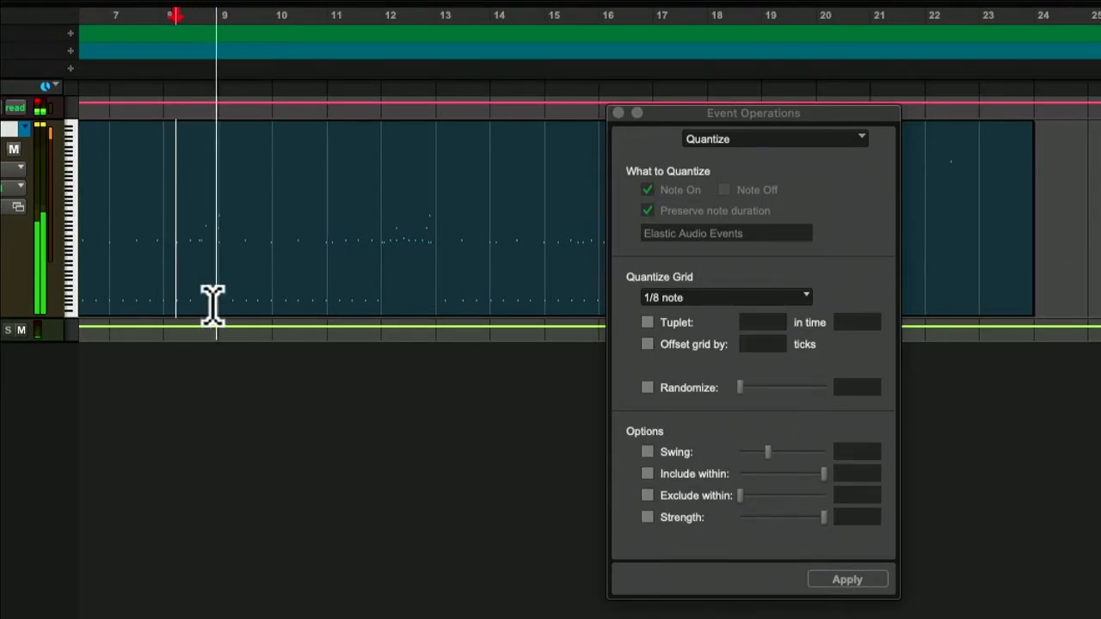
Step: Quantize the drum notes from just before bar 9 to mid bar 12 to 1/8 notes and play them back
drag(212, 252, 412, 308)
click(218, 249)
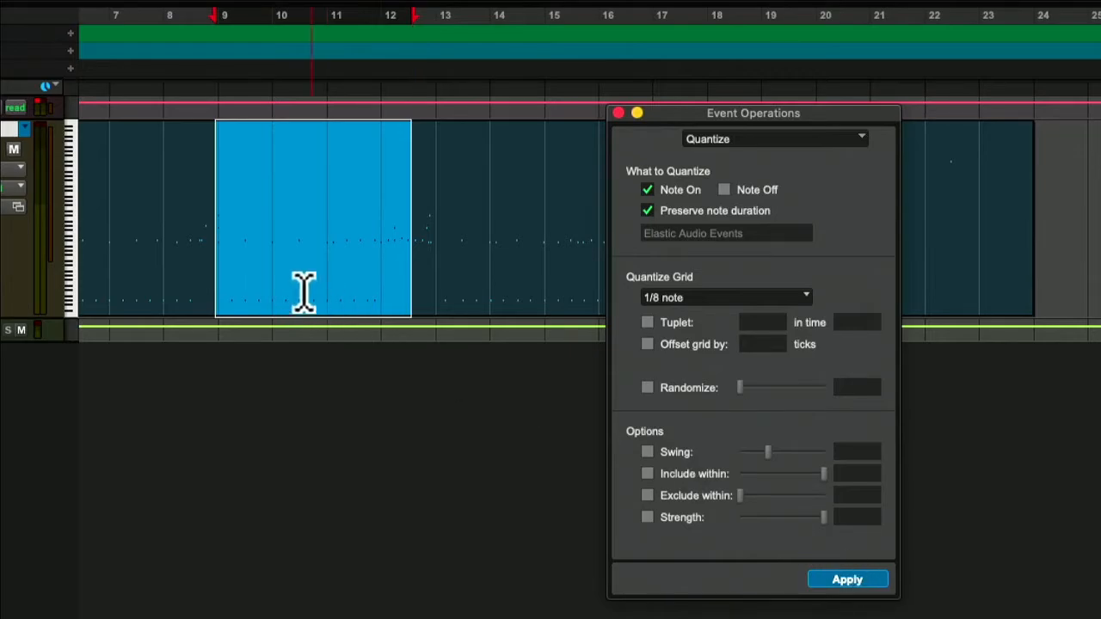
key(space)
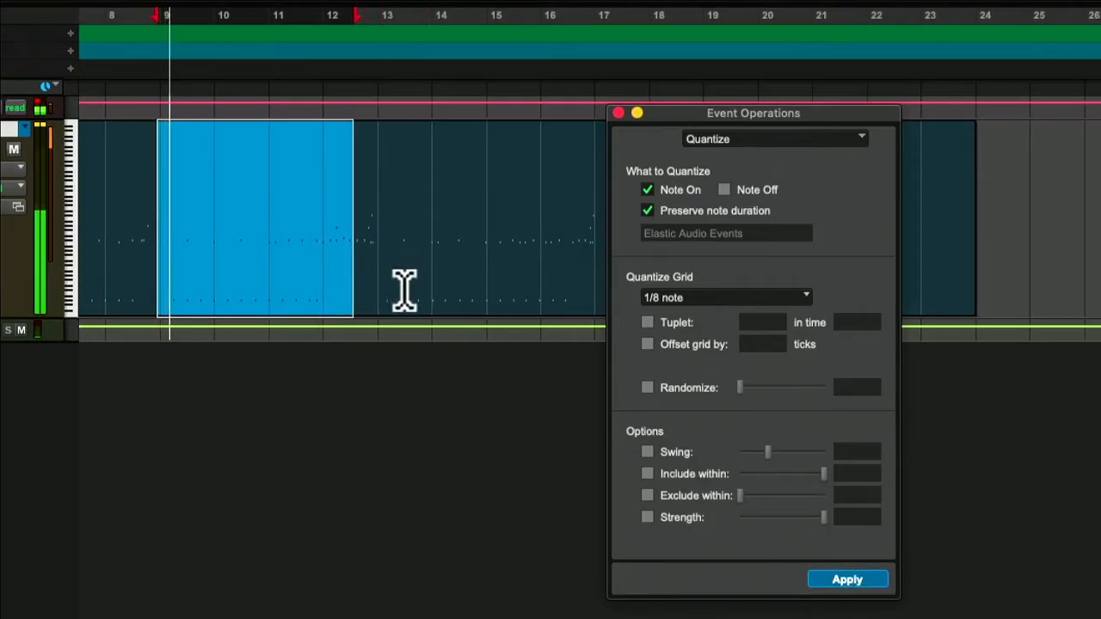
scroll(397, 301, right, 2)
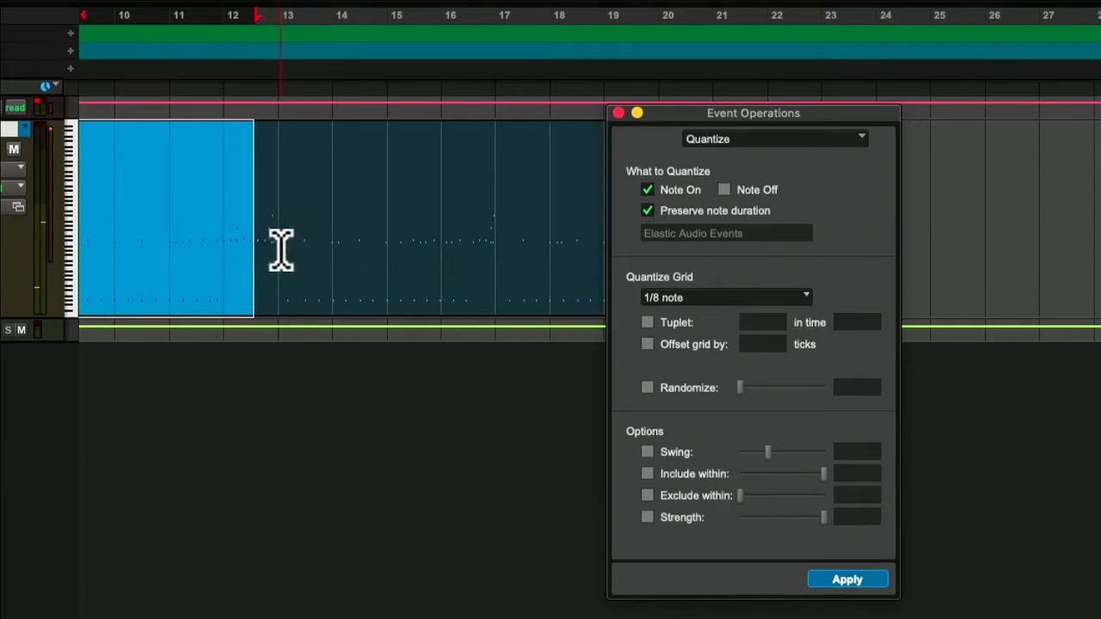
Step: Quantize the drum notes from bar 13 to late in bar 16 to 1/8 notes and play them back
drag(281, 249, 481, 280)
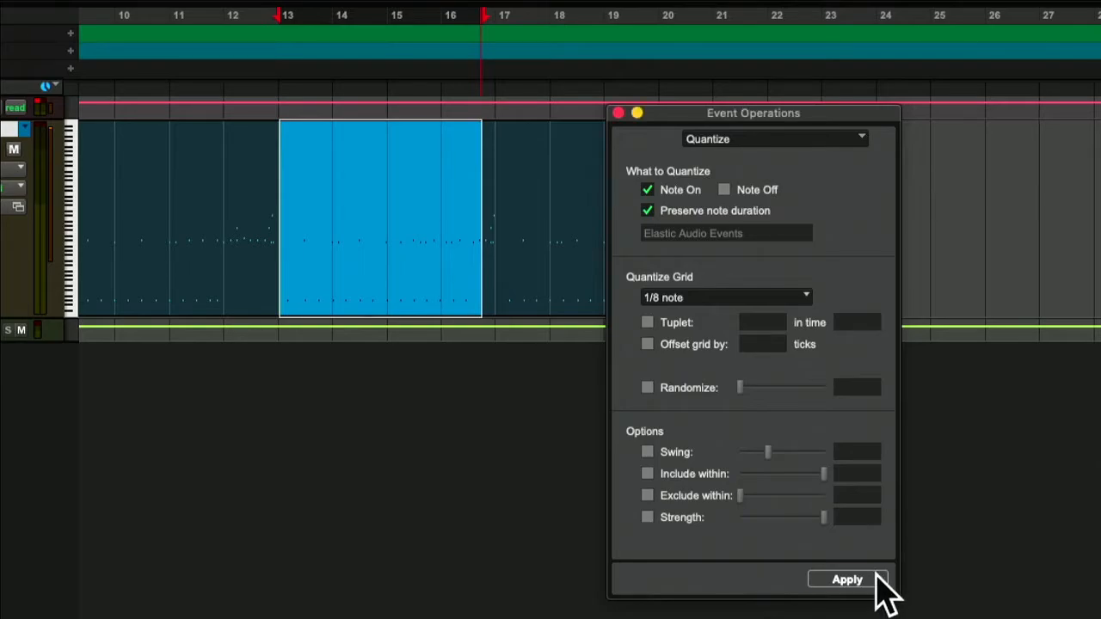
key(space)
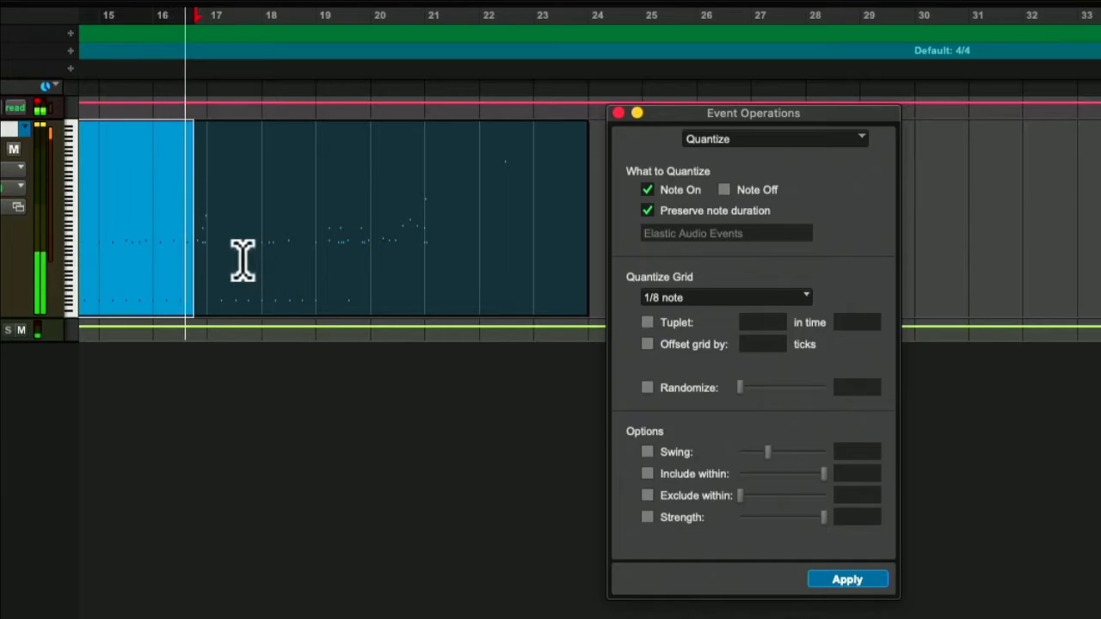
key(space)
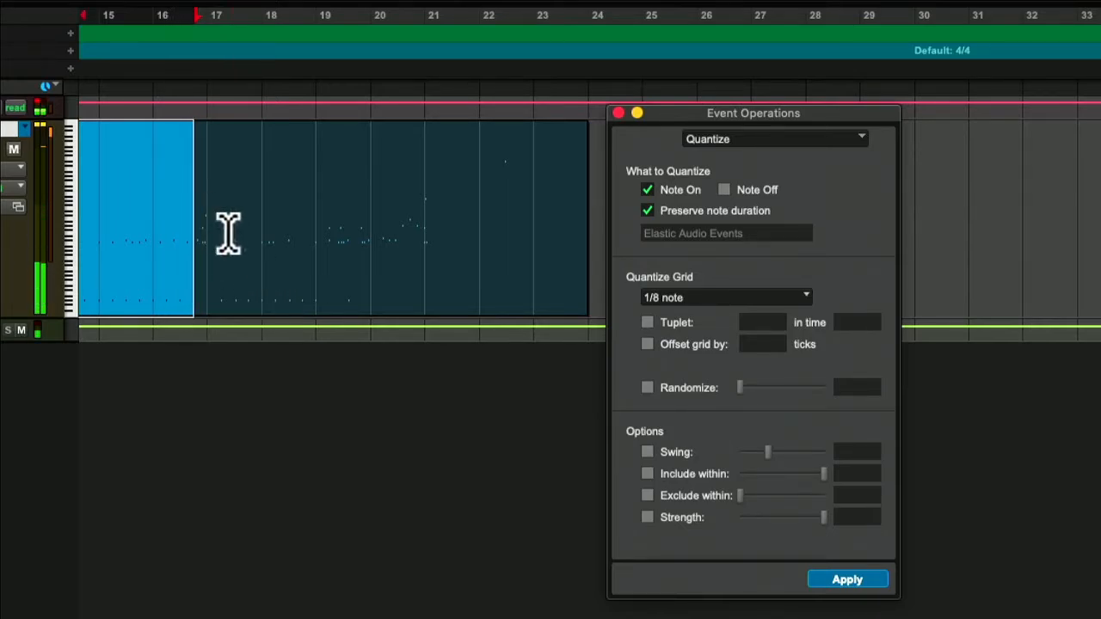
click(234, 283)
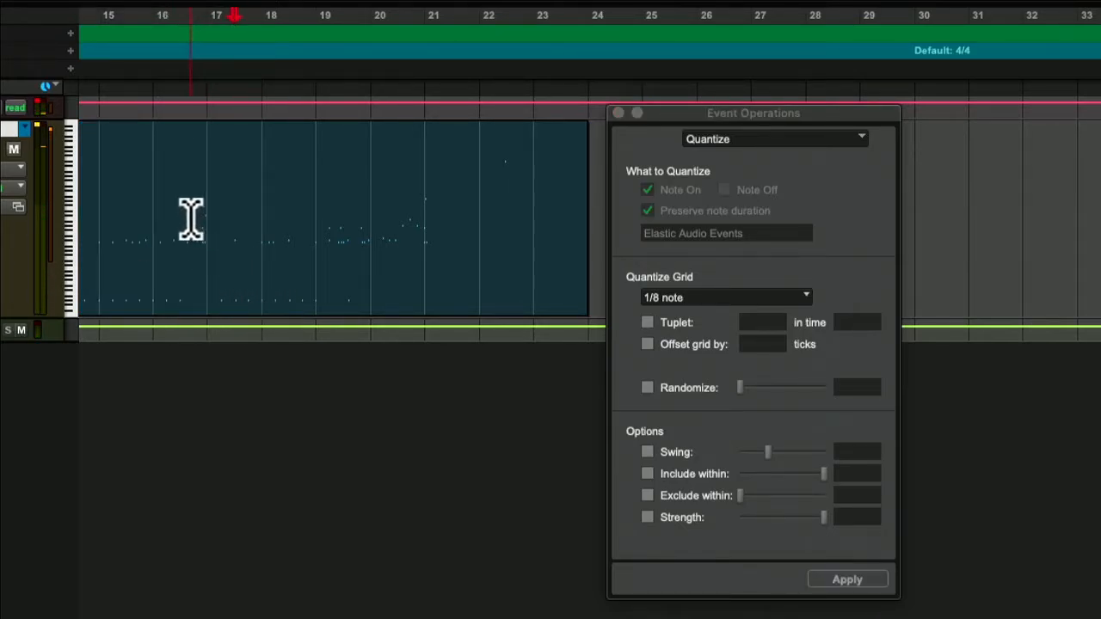
drag(190, 216, 441, 291)
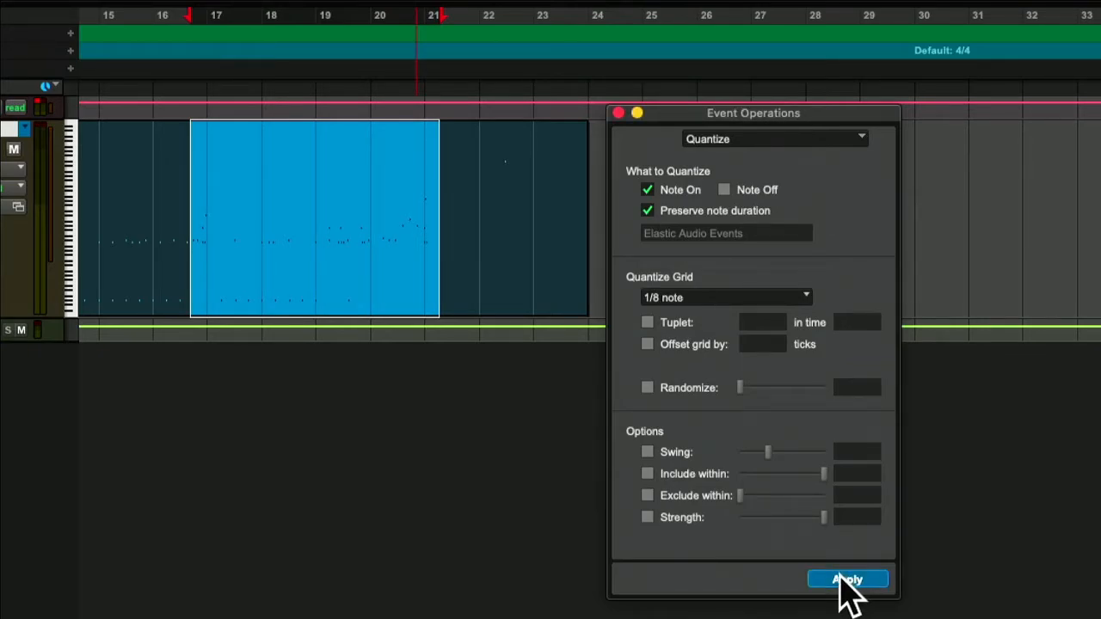
click(358, 338)
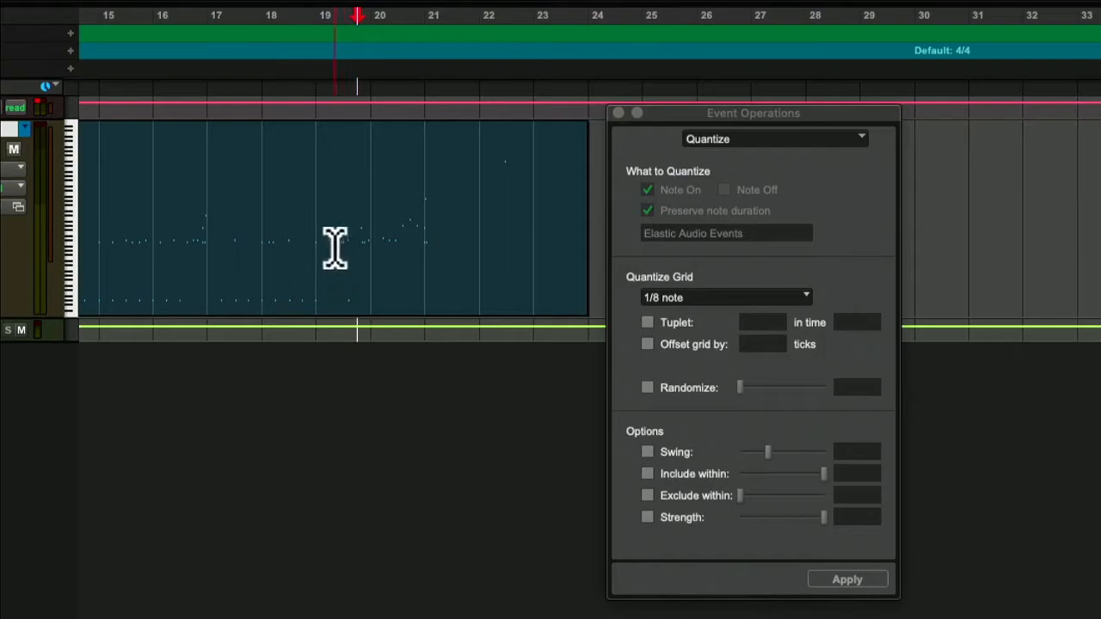
Step: Quantize the drum notes from mid bar 16 to early bar 19, and from mid bar 19 to just past bar 21, to 1/8 notes
drag(334, 249, 186, 291)
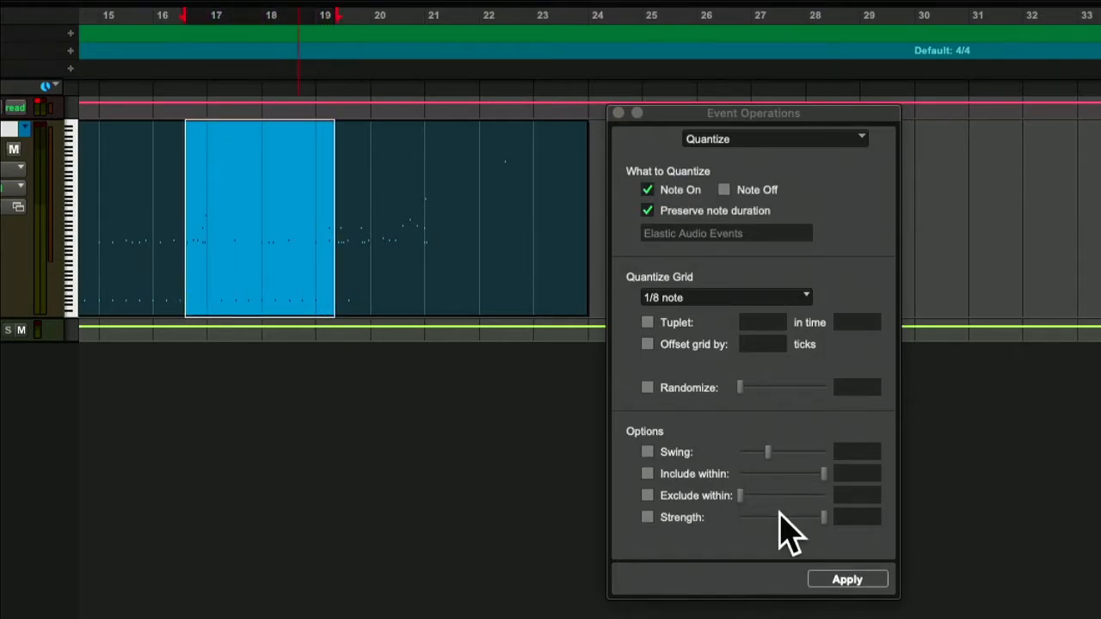
click(841, 581)
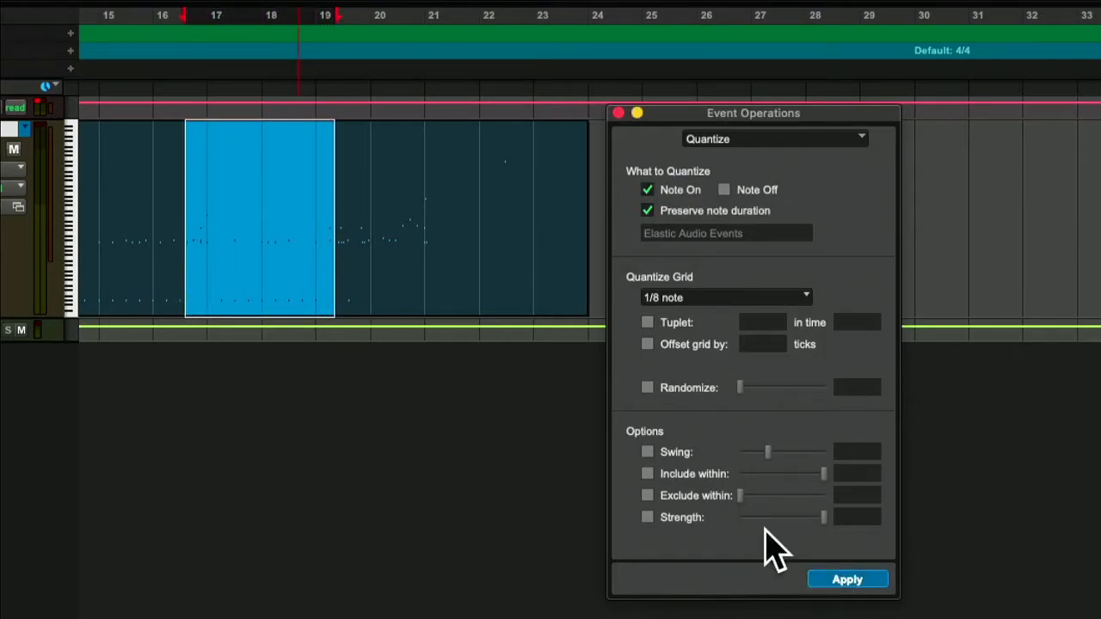
click(374, 284)
drag(341, 244, 430, 284)
click(860, 578)
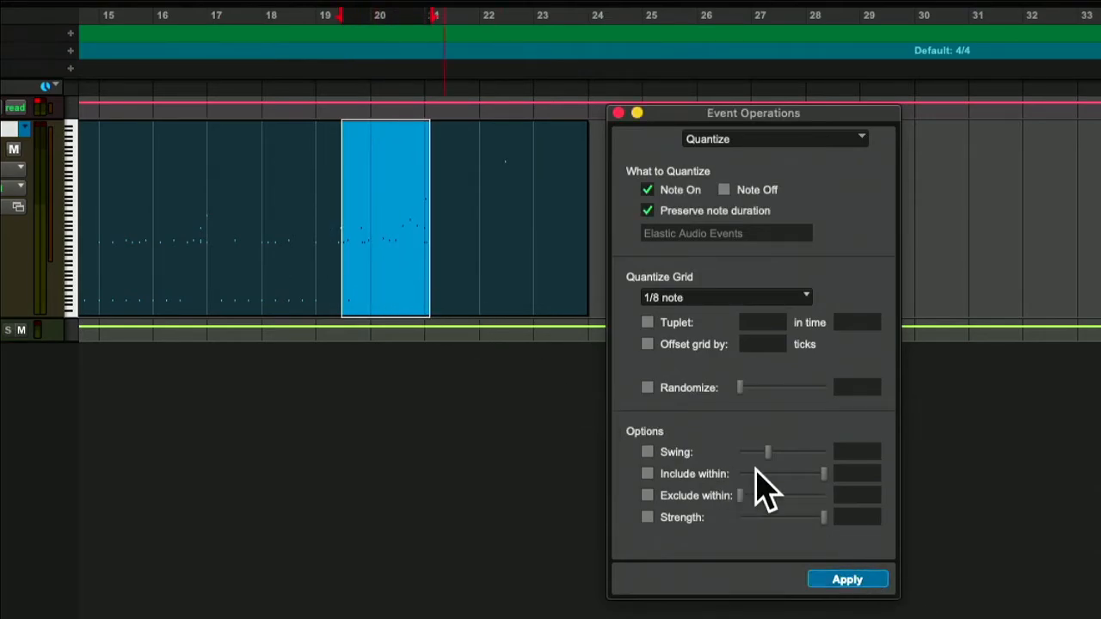
Step: Return to the start of the Drums-02 clip and place the playback cursor just before bar 5
click(197, 235)
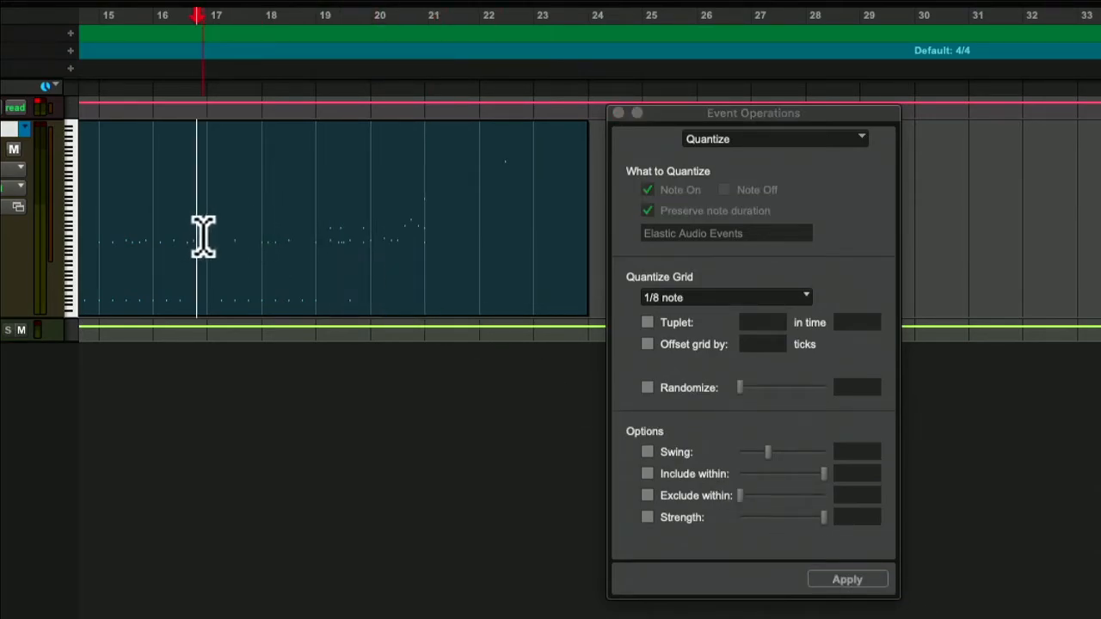
scroll(202, 234, left, 10)
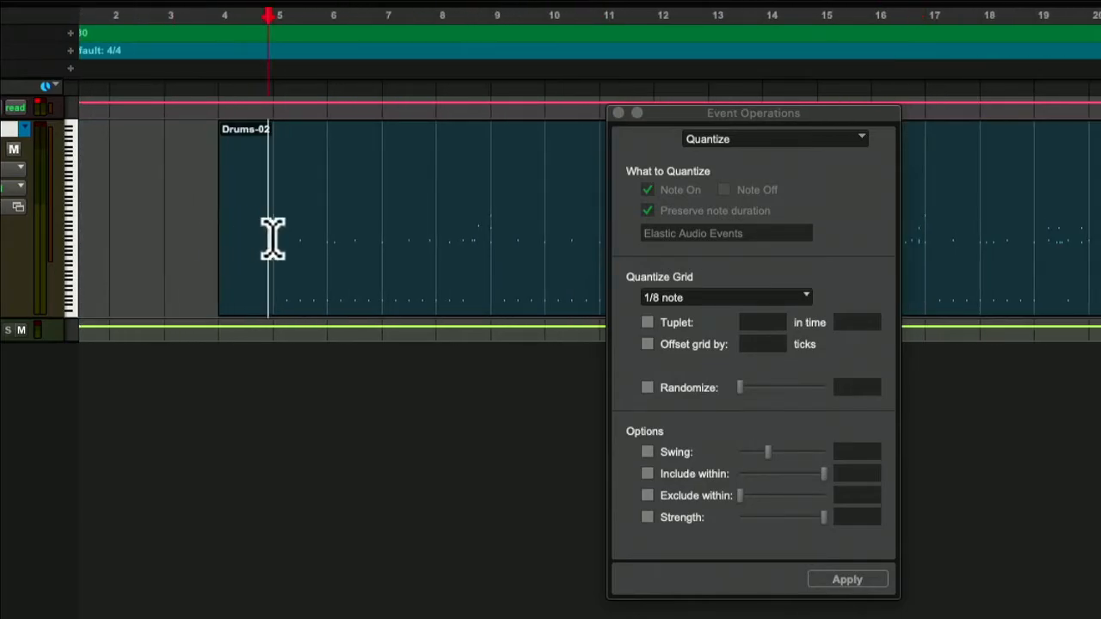
scroll(300, 240, right, 2)
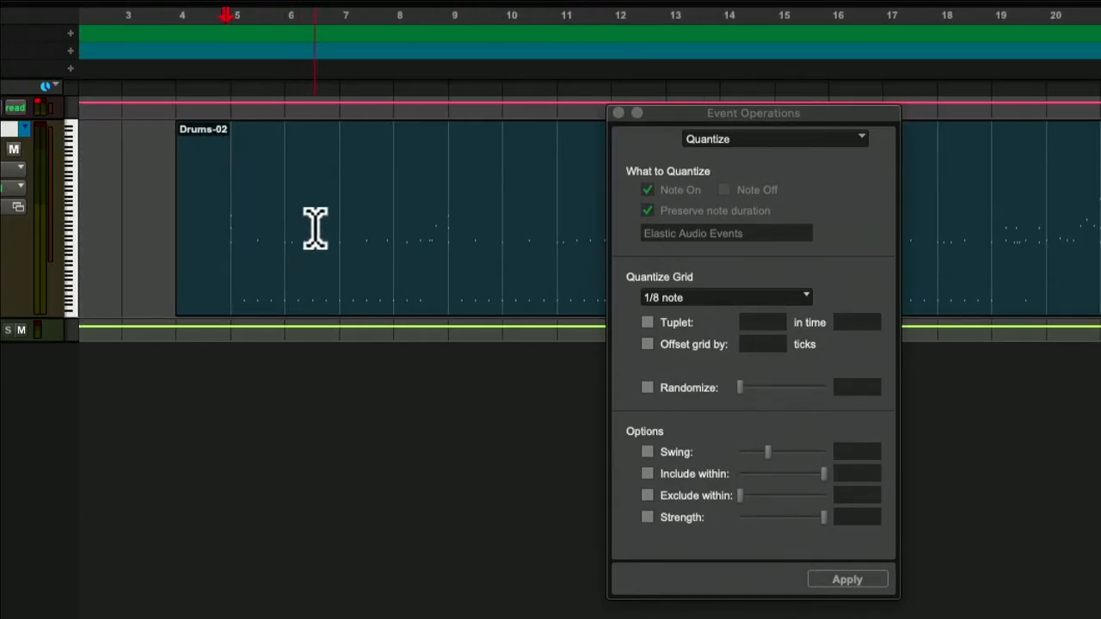
Step: Play back the quantized drums from just before bar 5 through the fill leading into bar 9
scroll(315, 228, right, 3)
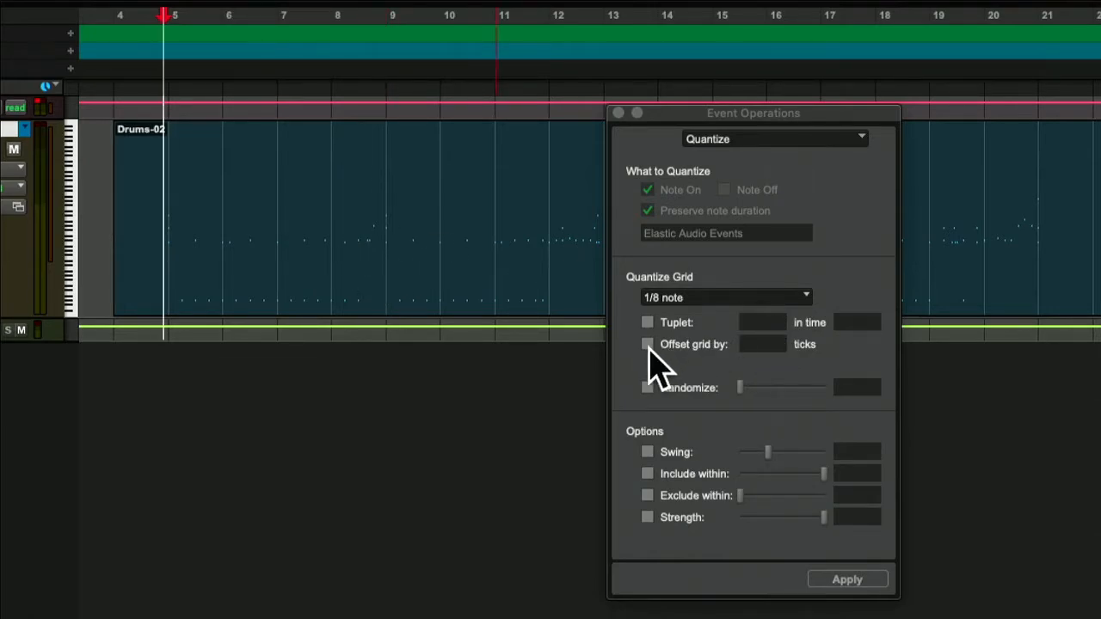
key(space)
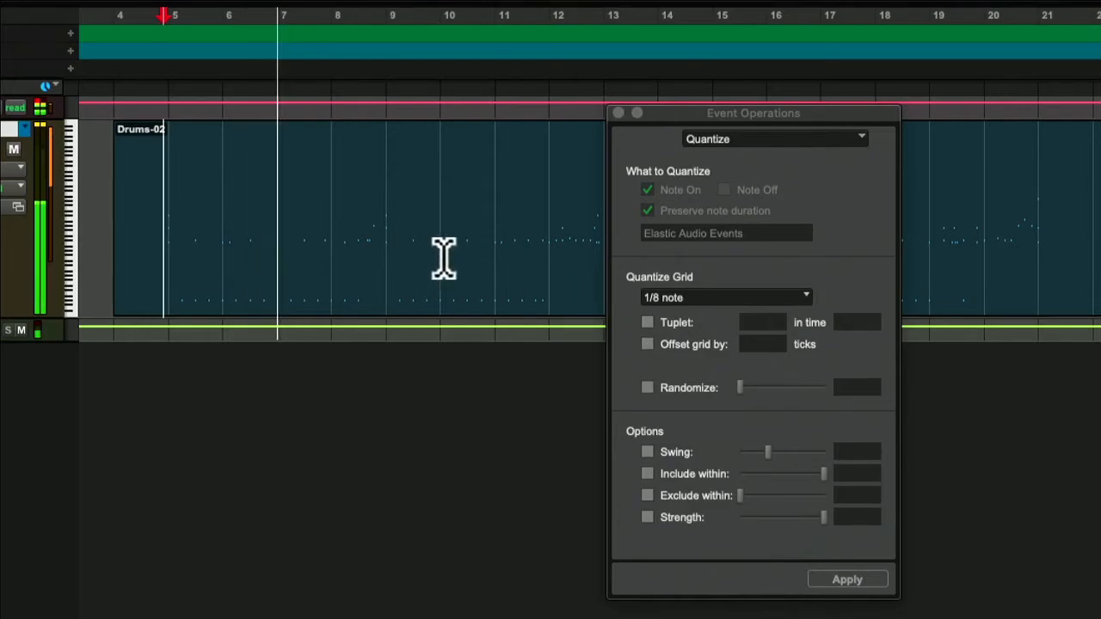
scroll(450, 264, right, 1)
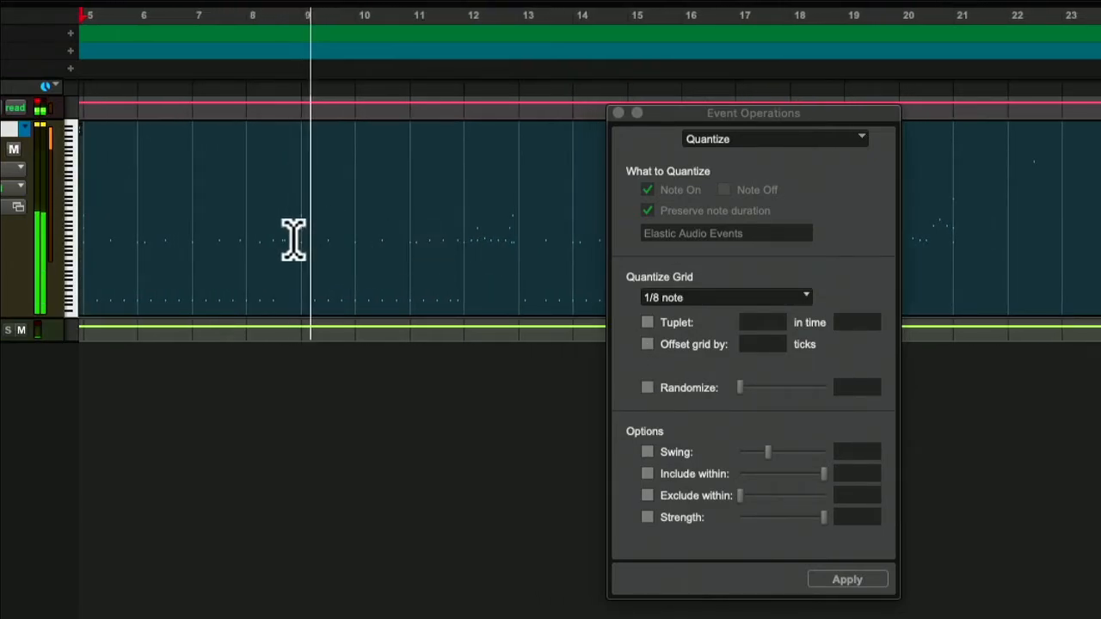
key(space)
Step: Quantize the fill late in bar 8 to 1/16 notes and play it back from around the start of bar 8
drag(279, 236, 295, 235)
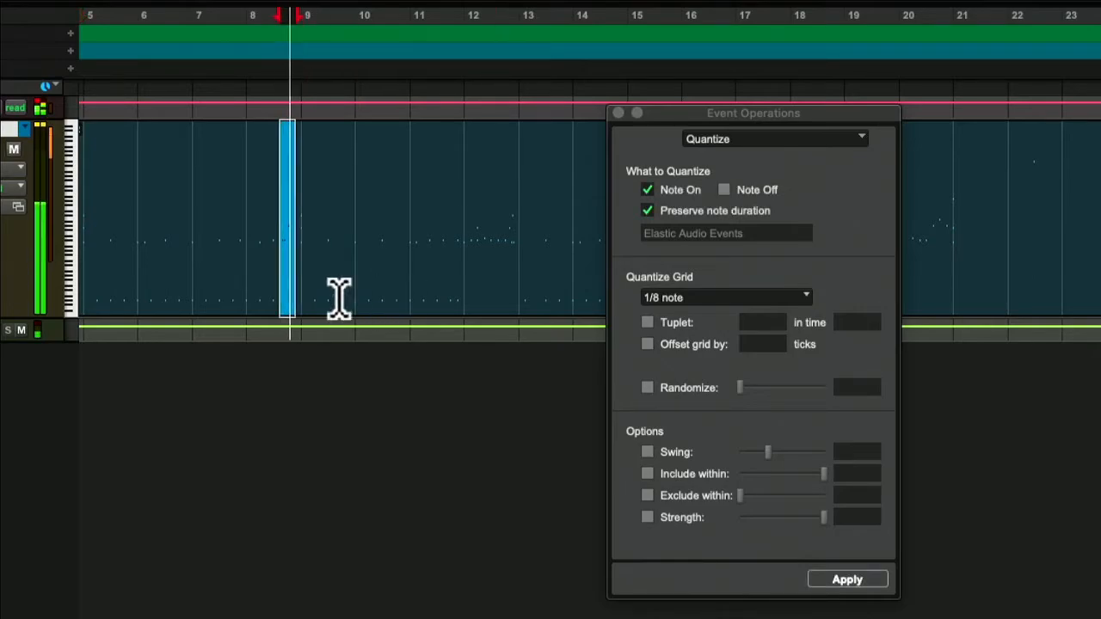
click(745, 298)
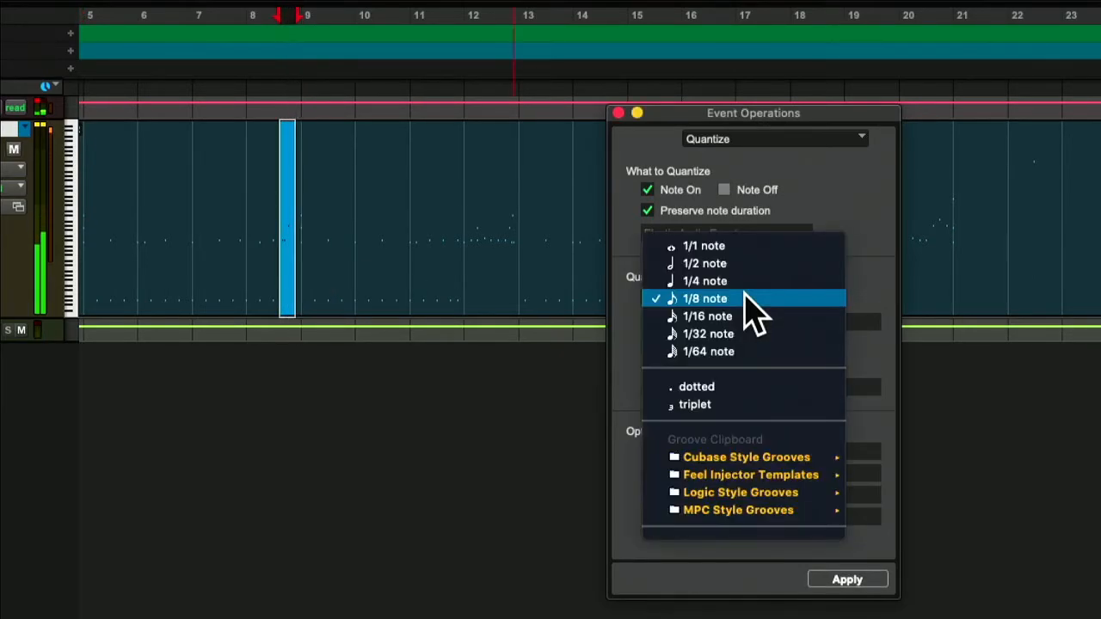
click(745, 316)
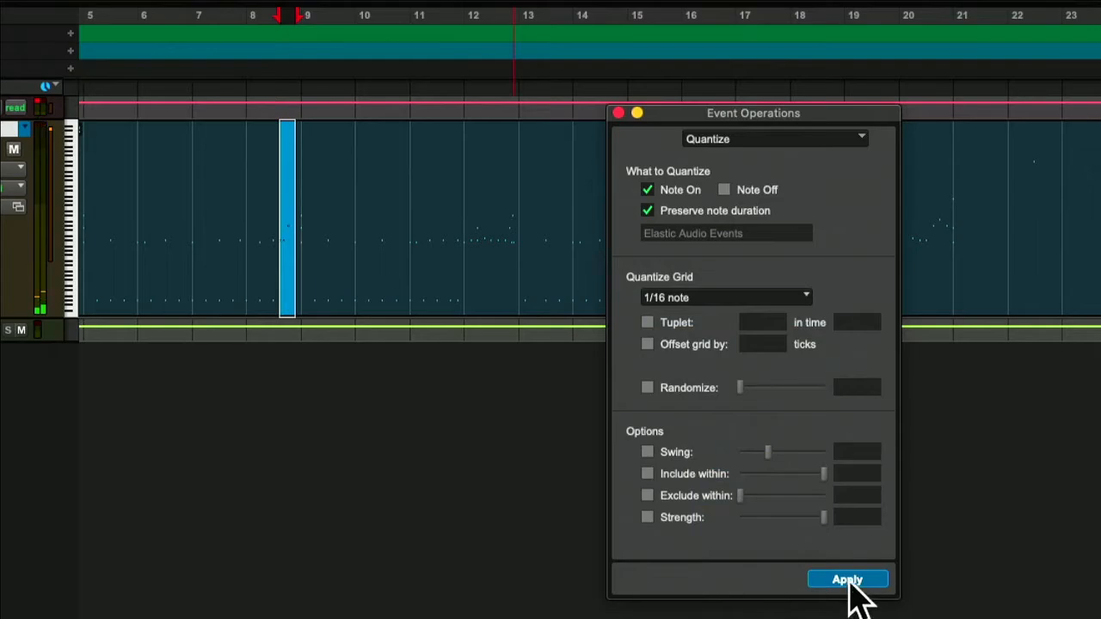
click(257, 261)
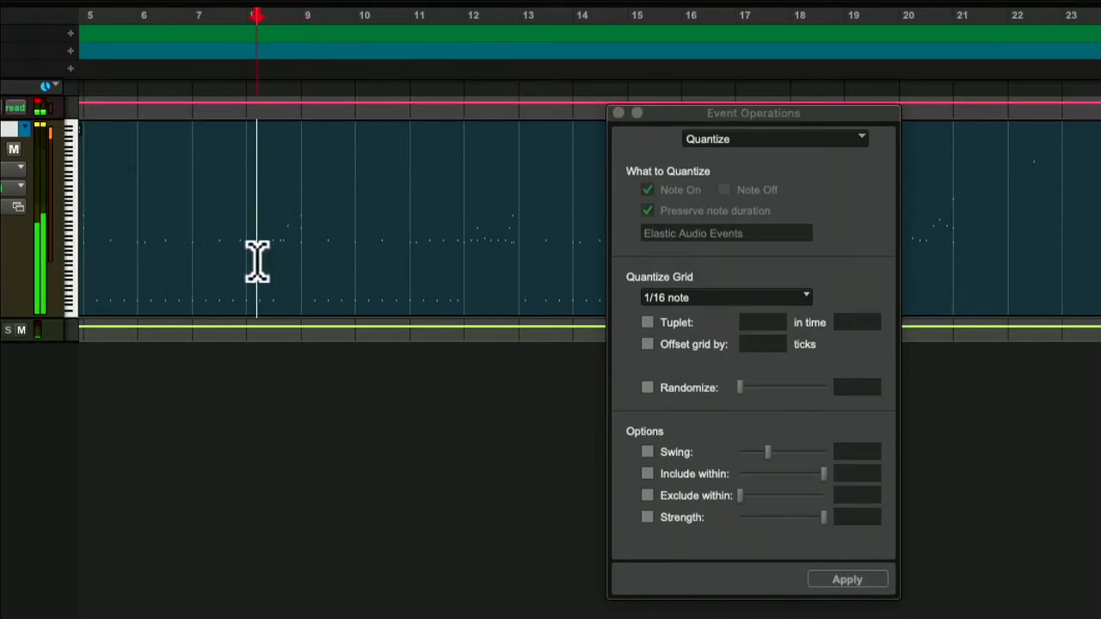
key(space)
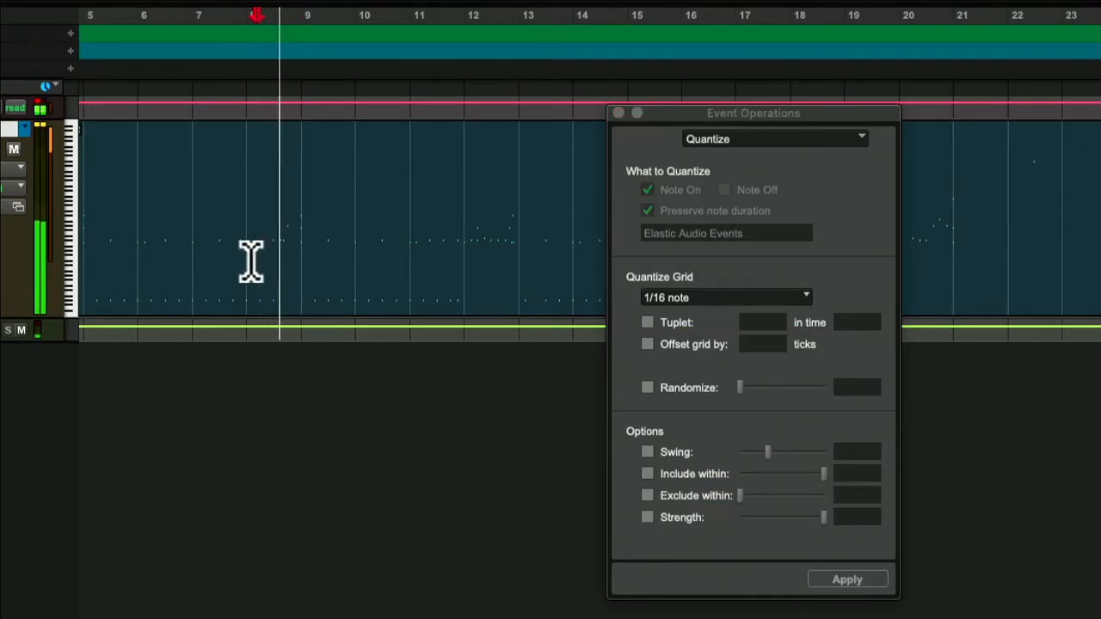
click(246, 261)
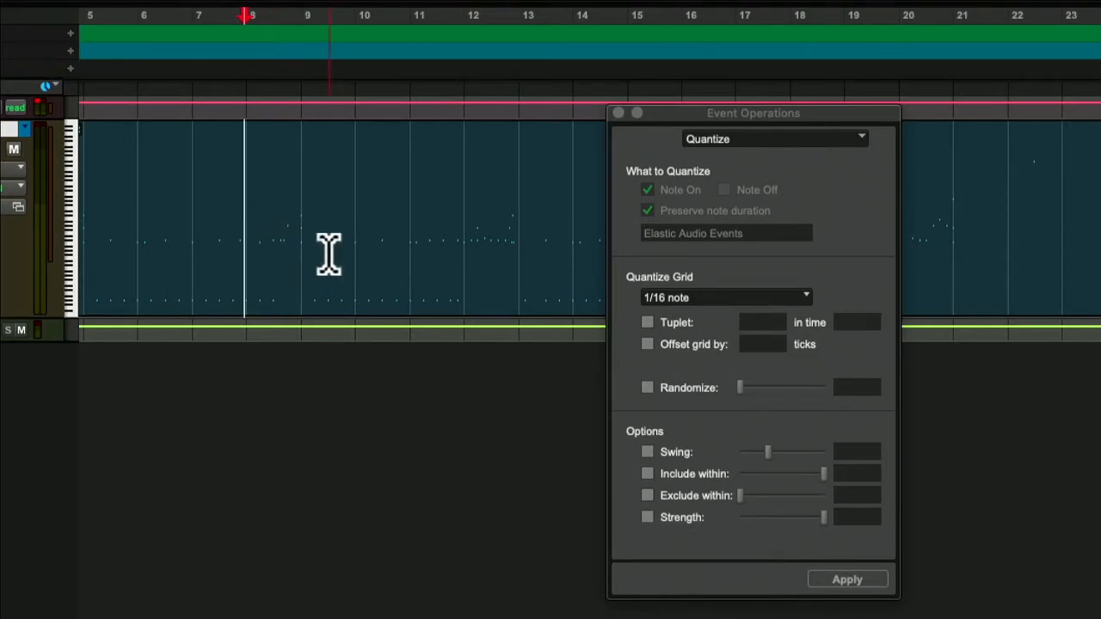
Step: Undo the last two quantizes and redo the one covering 19|2|915 to 21|1|343
key(super+z)
key(space)
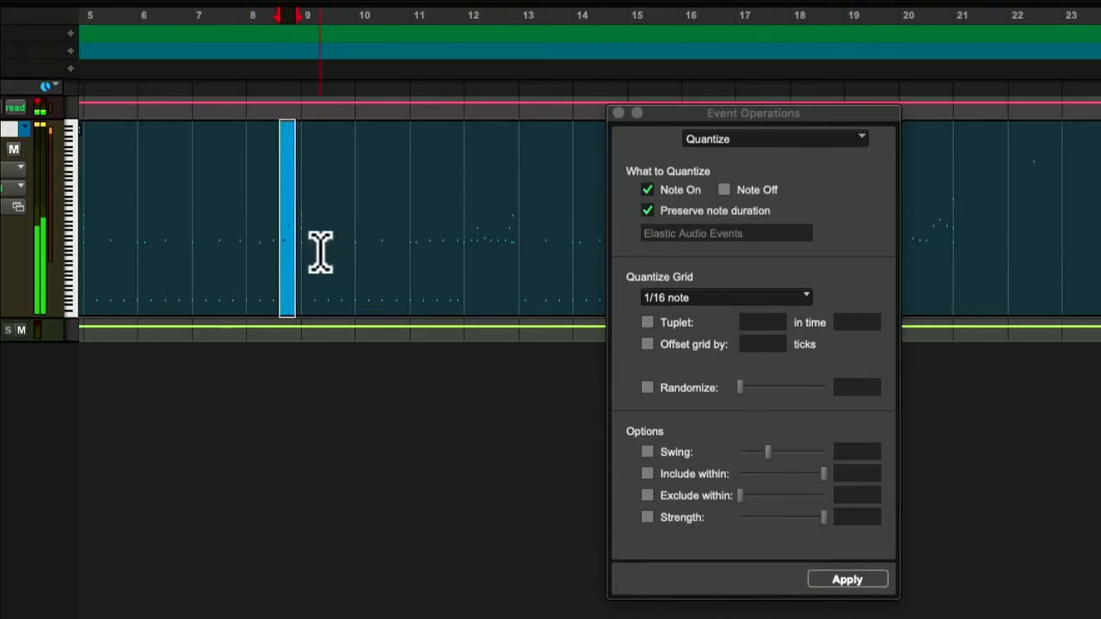
key(super+z)
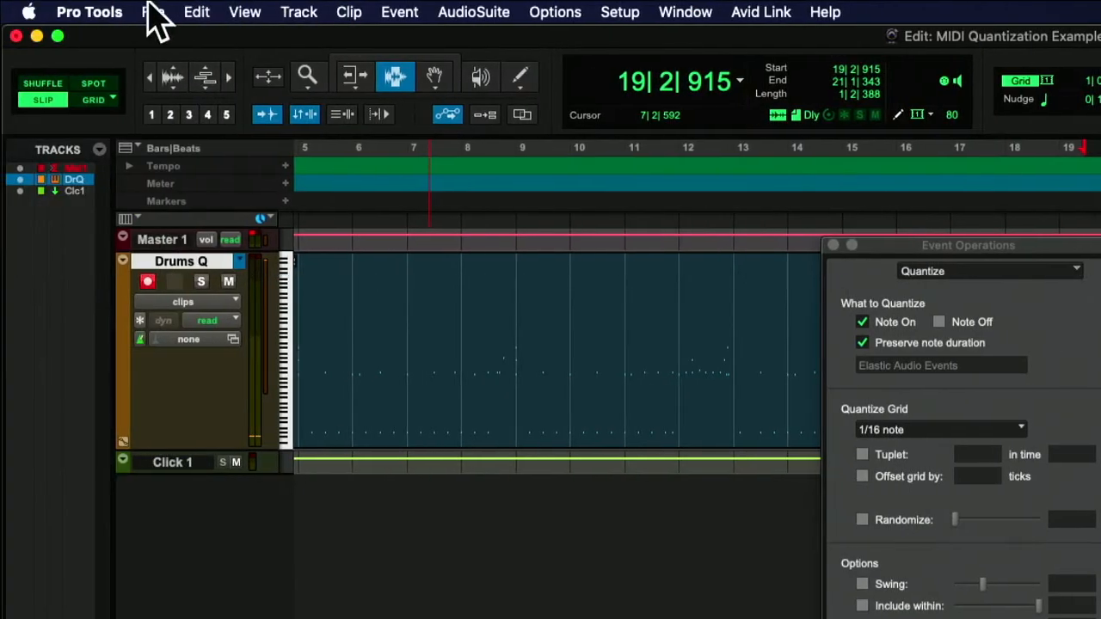
click(153, 12)
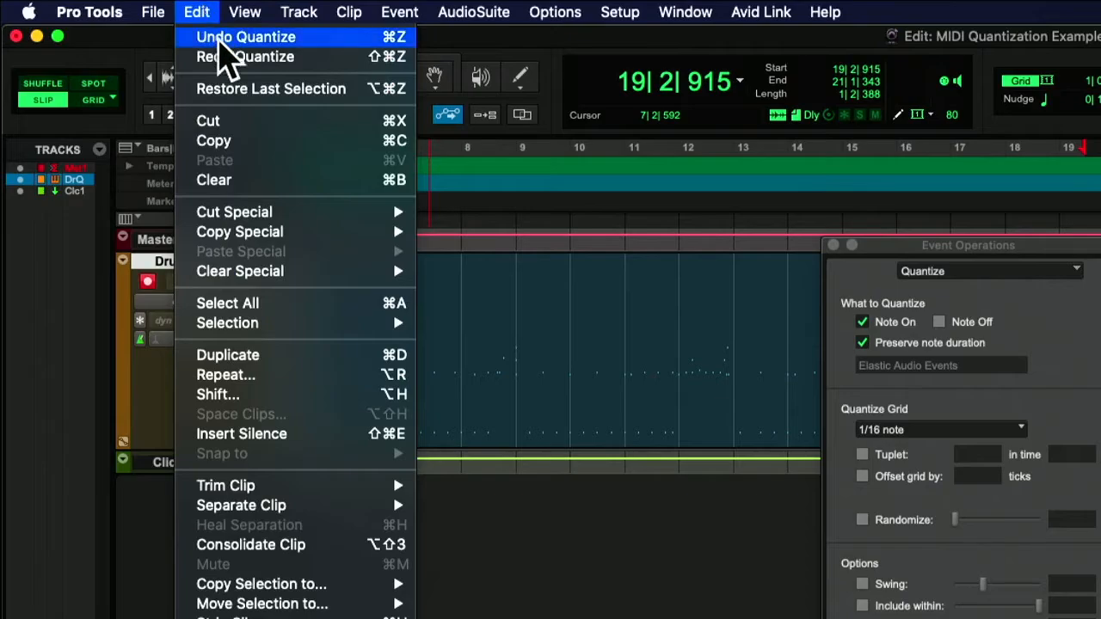
click(215, 55)
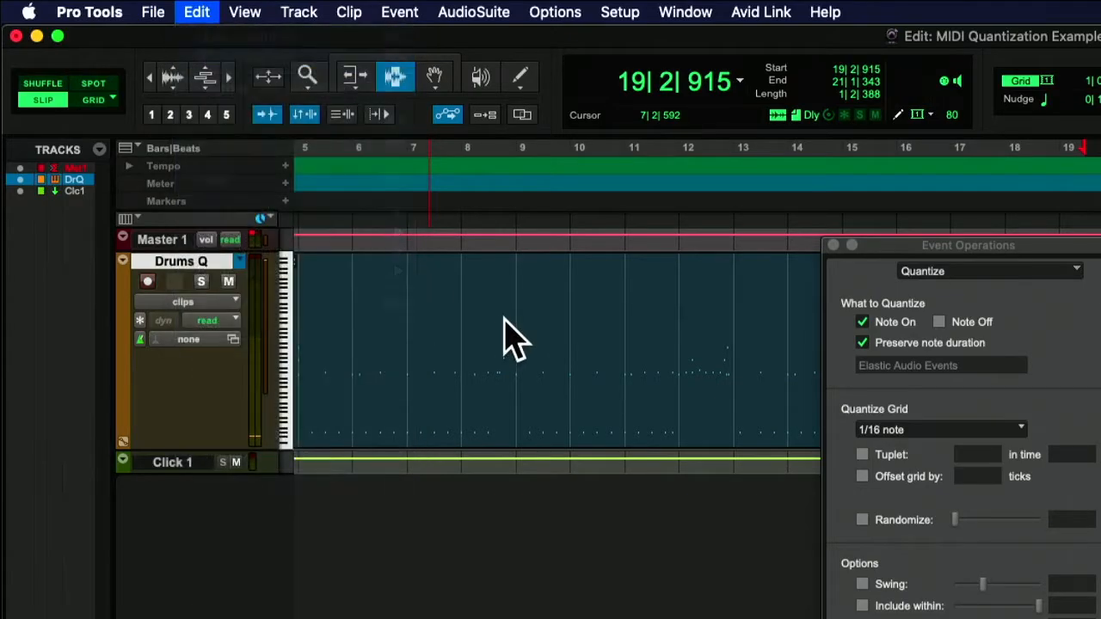
Step: Quantize the bar 8 fill from 8|3|403 to 8|4|614 to 1/16 notes with a 3-in-2 tuplet and play it back
click(497, 378)
key(space)
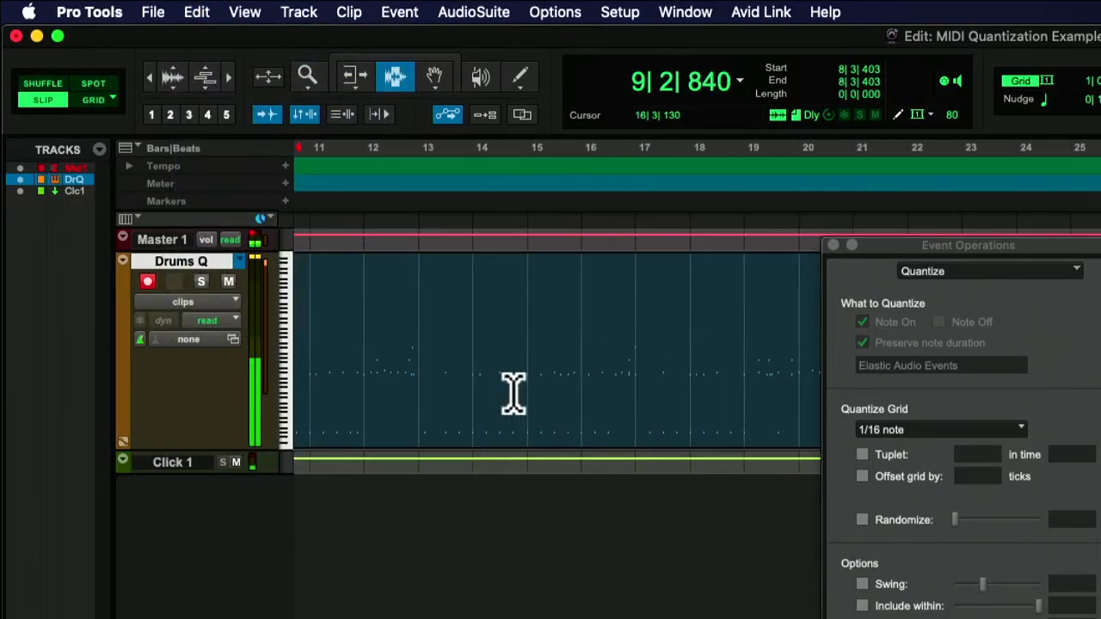
key(space)
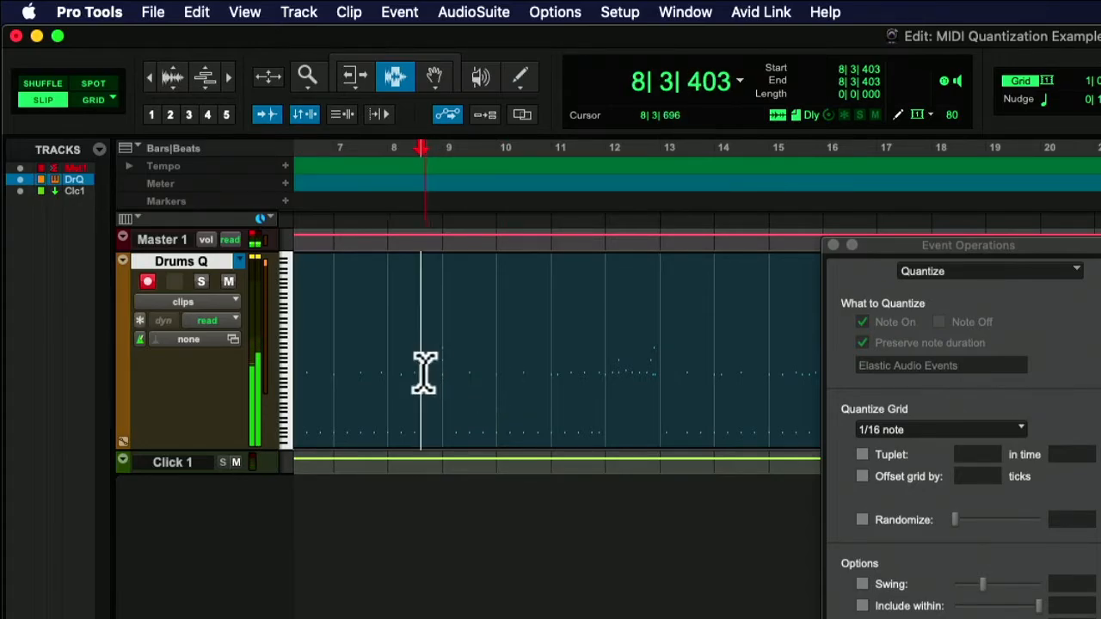
drag(424, 371, 437, 392)
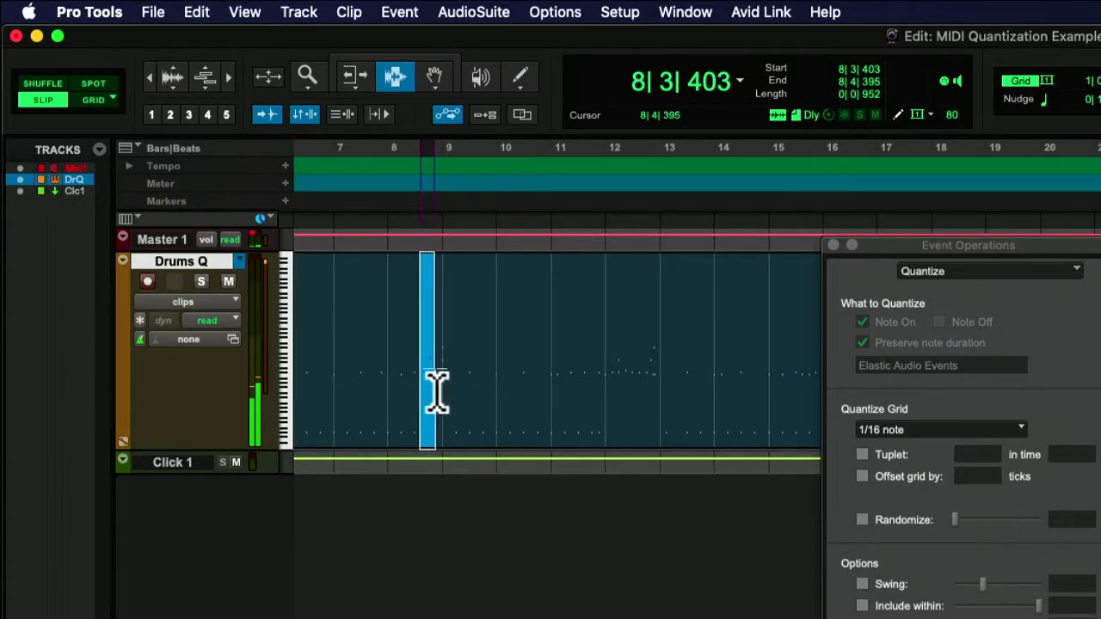
click(861, 455)
drag(938, 247, 611, 109)
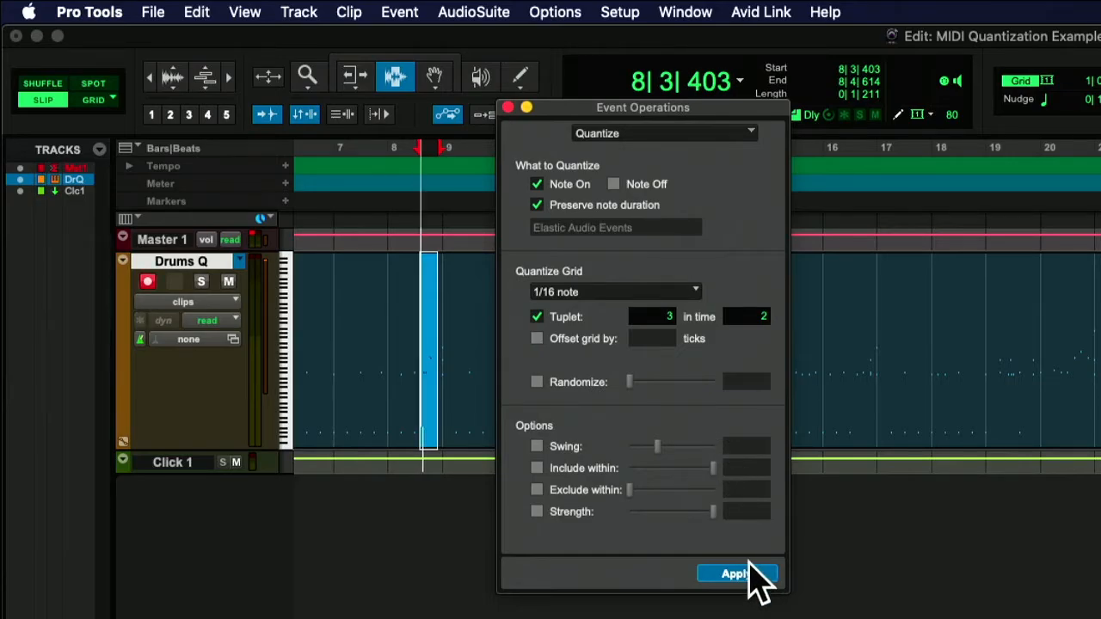
key(space)
Step: Requantize the bar 8 fill to 1/8 notes with the 3-in-2 tuplet kept on and play it back
click(550, 292)
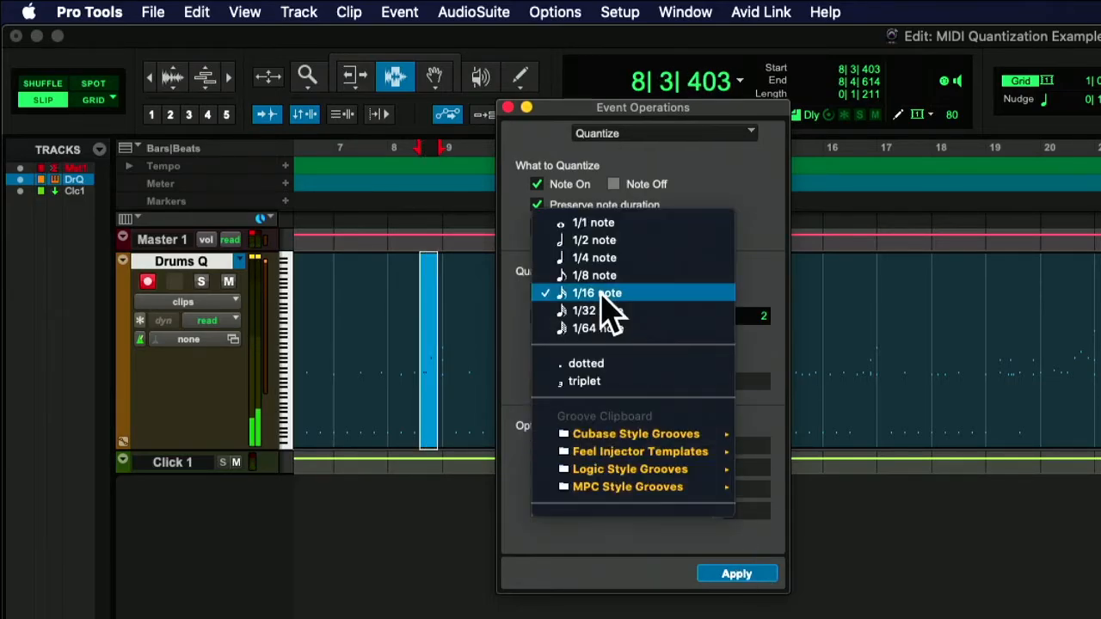
click(550, 274)
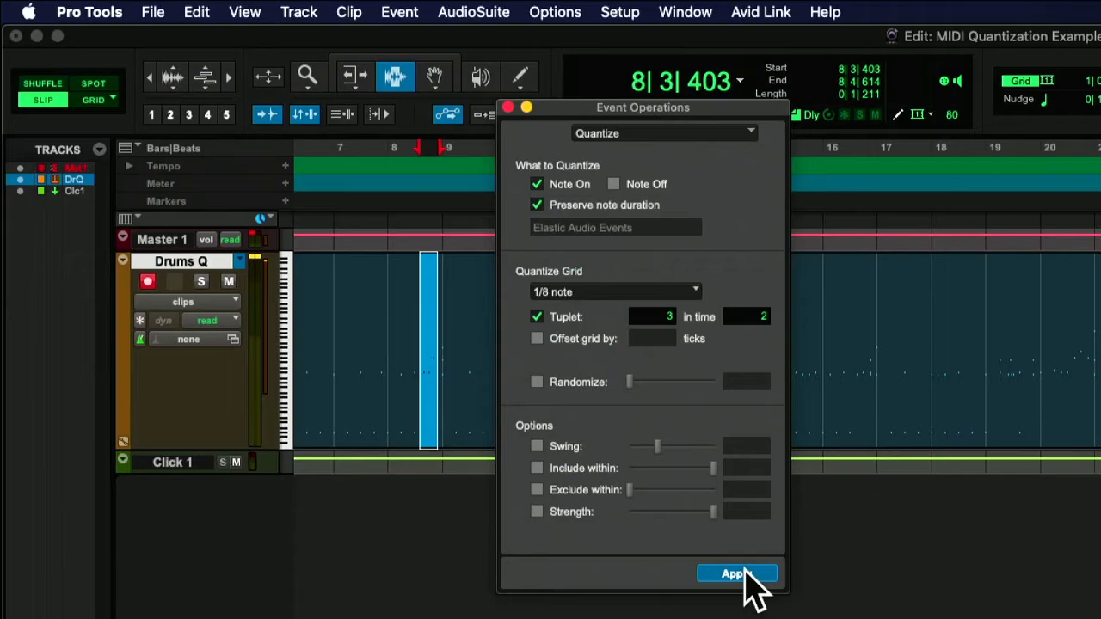
key(space)
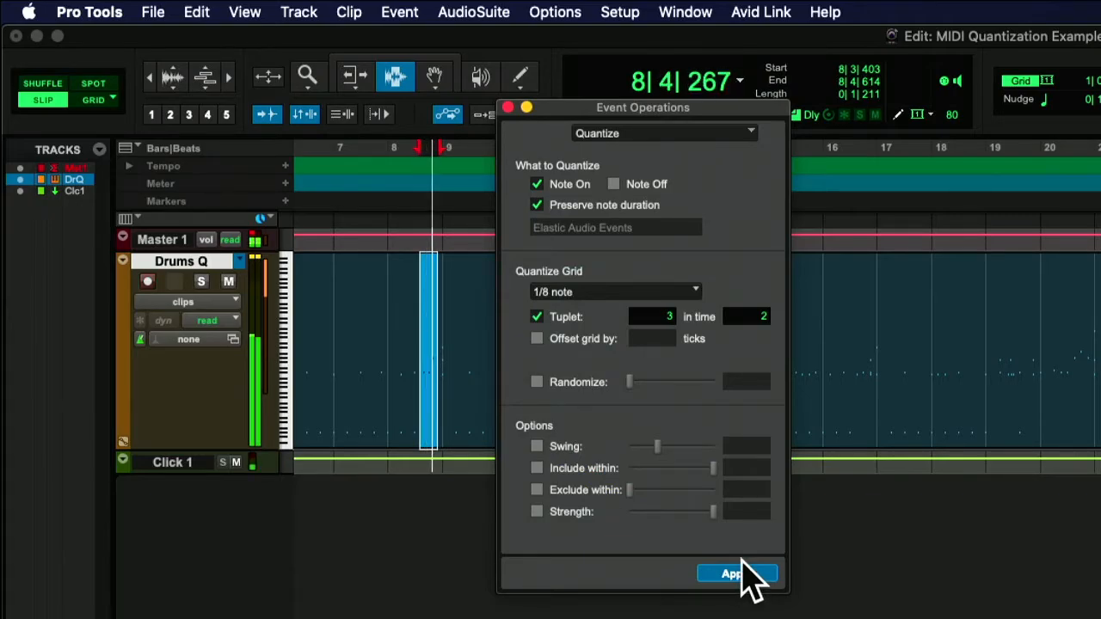
Step: Listen to the tuplet-quantized fill in context, starting playback from 8|1|566, 7|3|949 and 7|1|308
click(396, 357)
key(space)
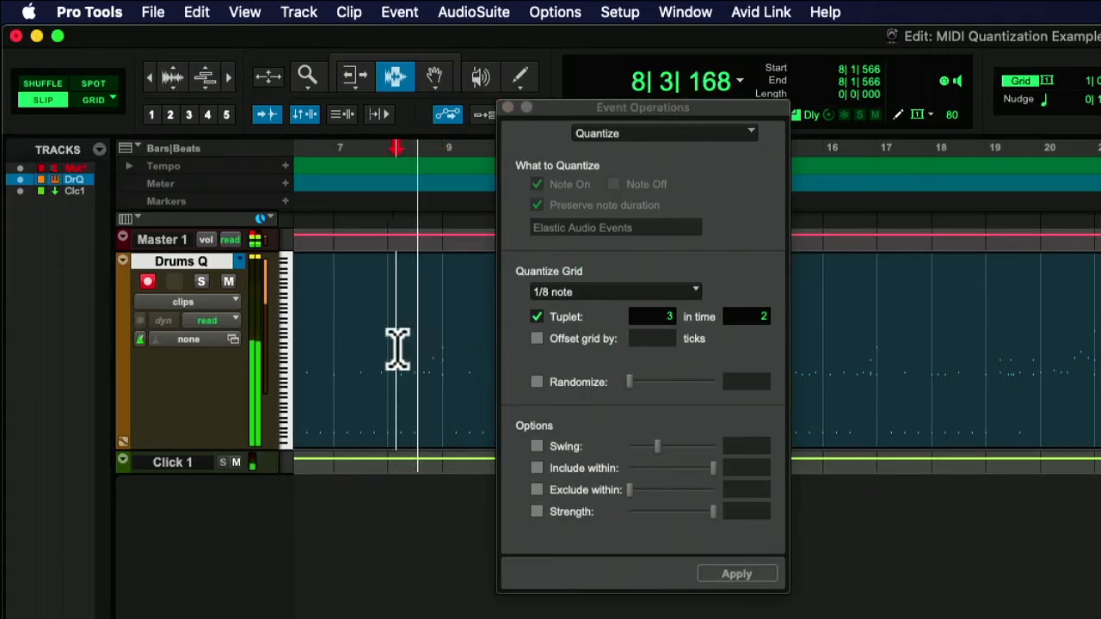
click(374, 344)
key(space)
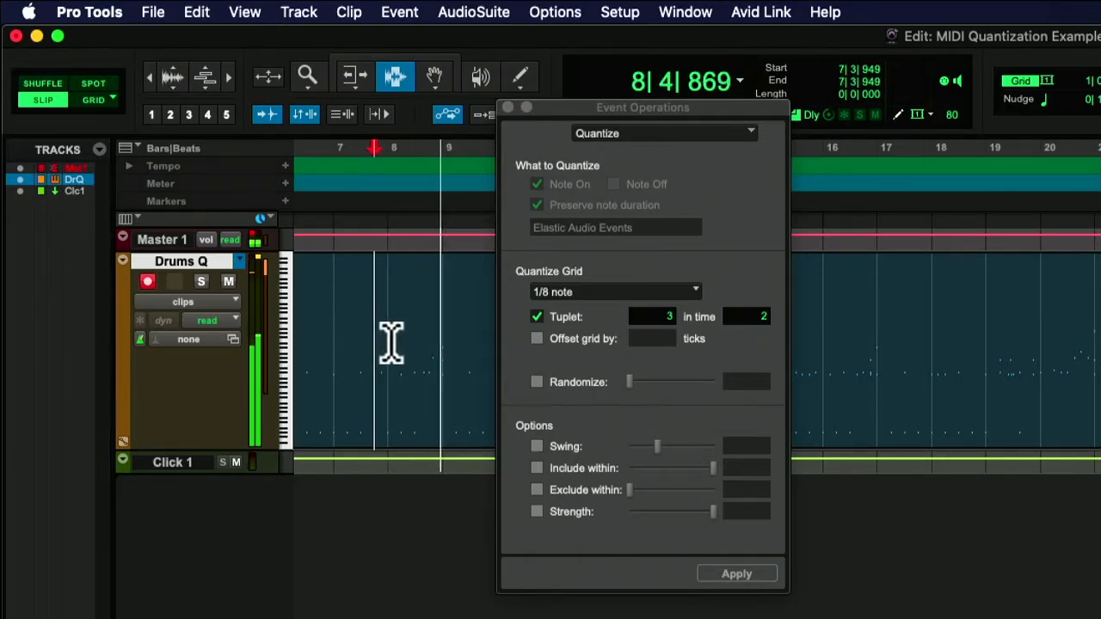
click(338, 351)
key(space)
key(space)
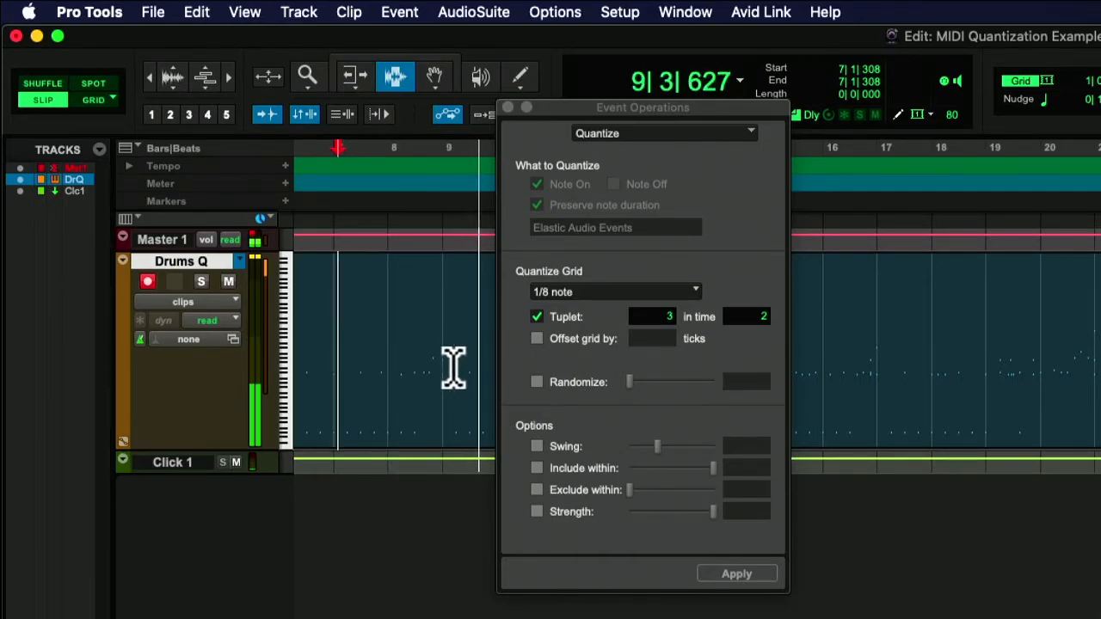
key(space)
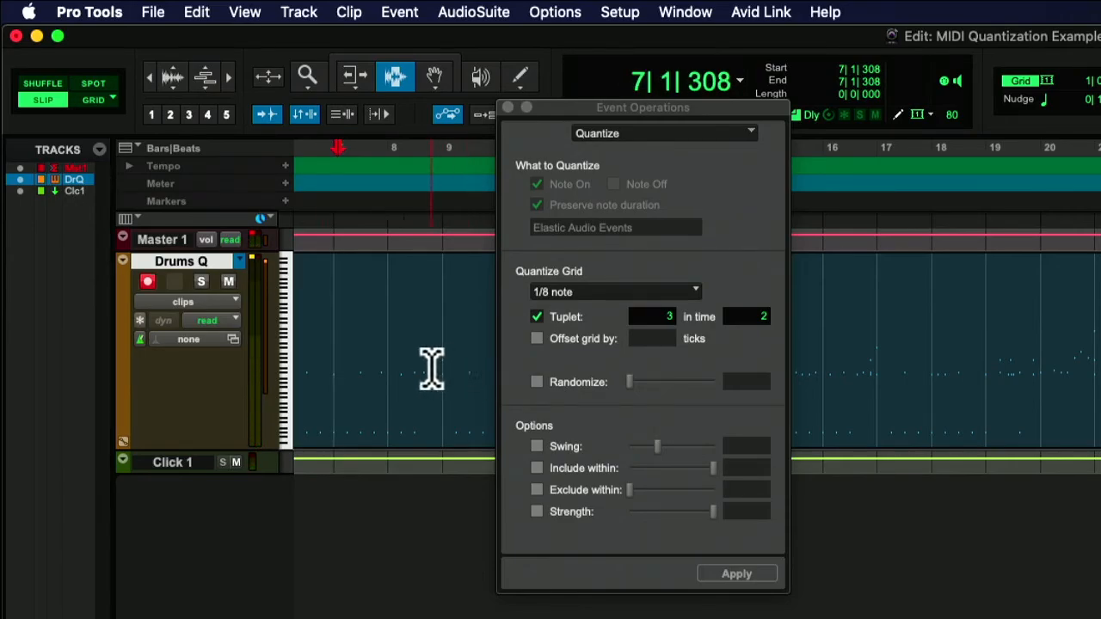
Step: Turn off the tuplet, quantize the notes from 8|1|859 to 8|3|915 to 1/8 notes and play back from 8|1|274
drag(431, 369, 417, 373)
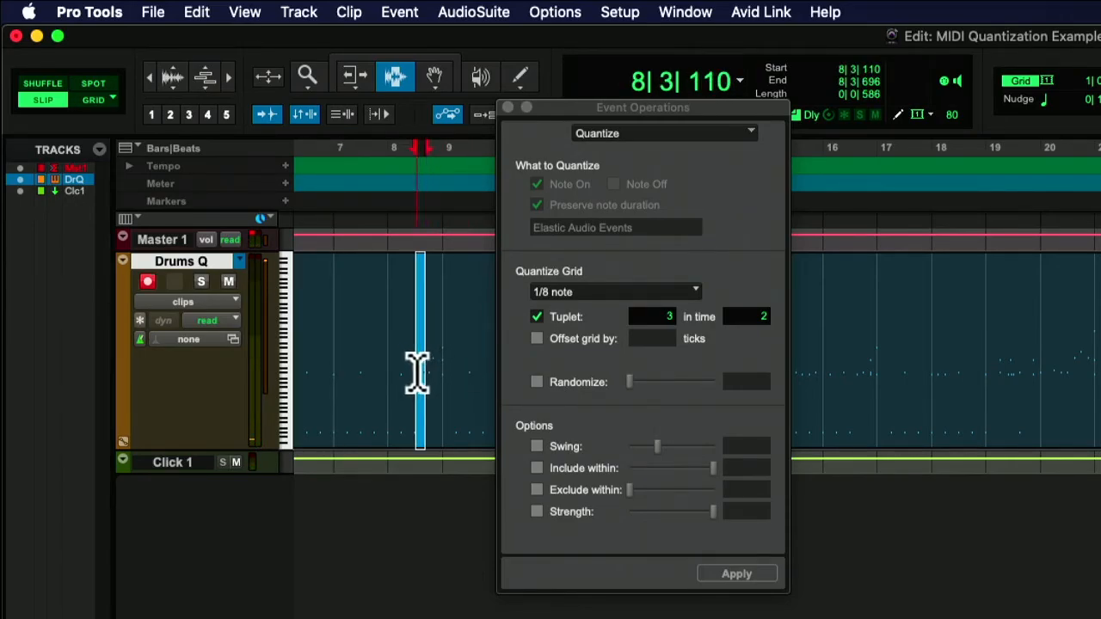
click(536, 316)
drag(428, 375, 400, 388)
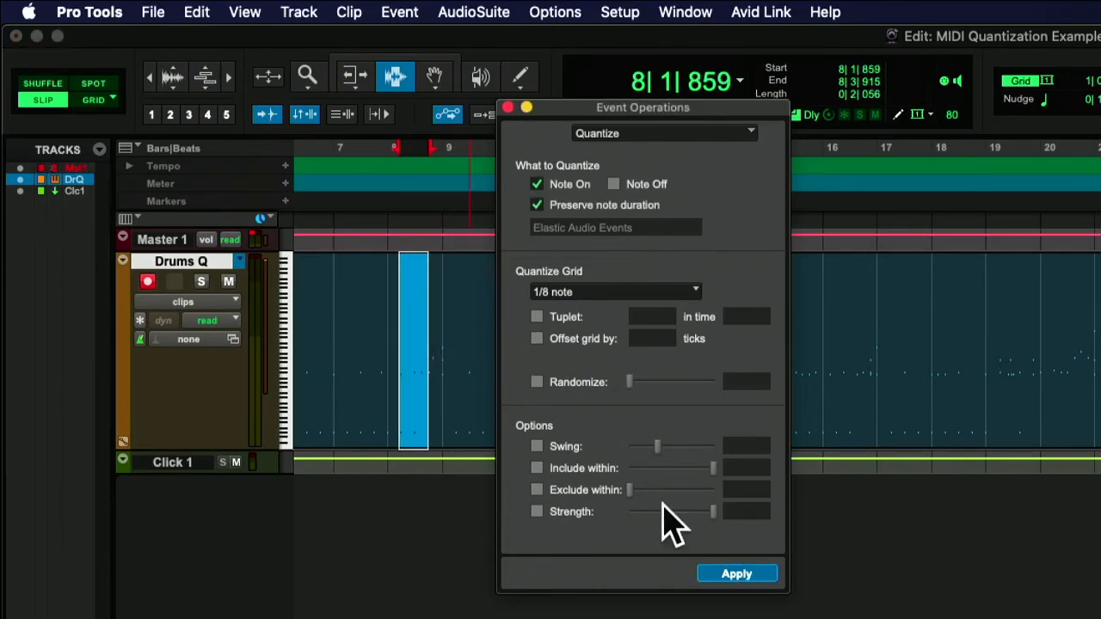
click(395, 382)
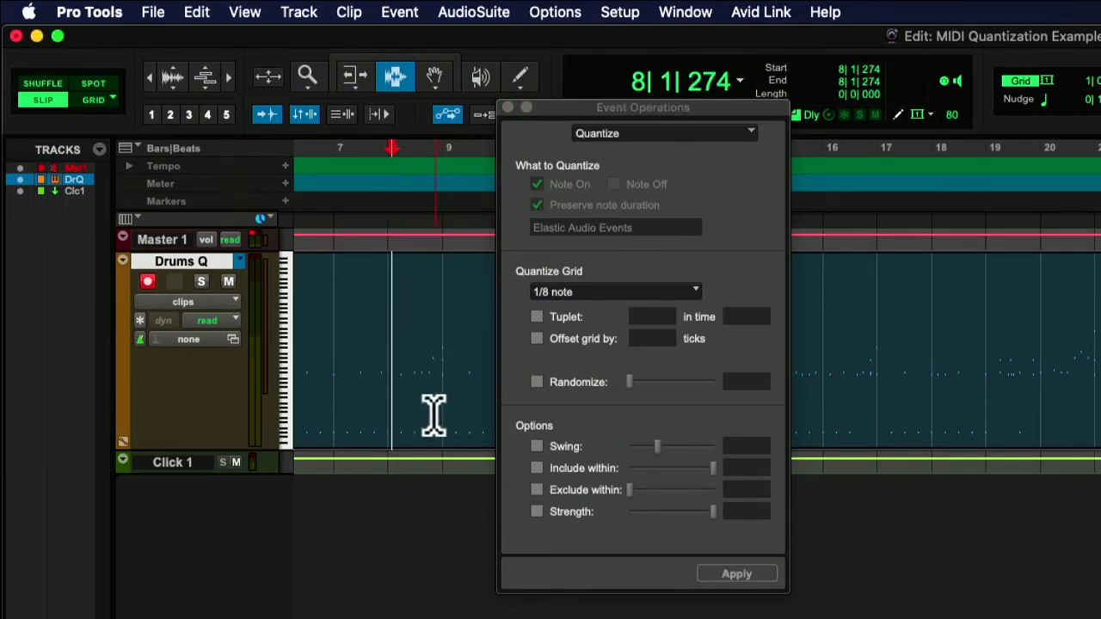
key(space)
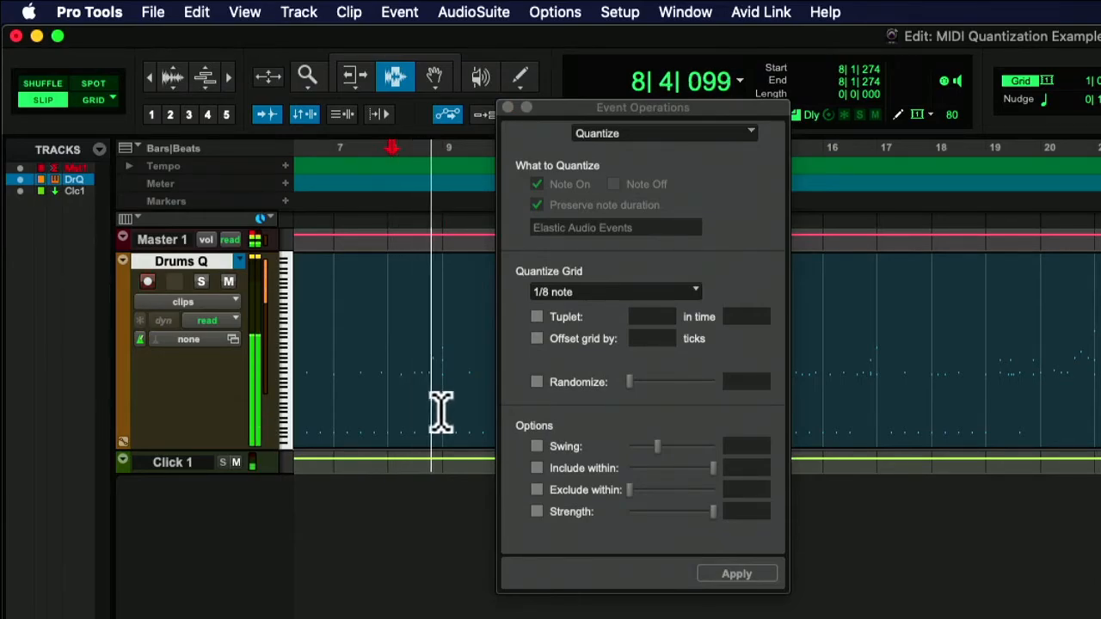
key(space)
key(space)
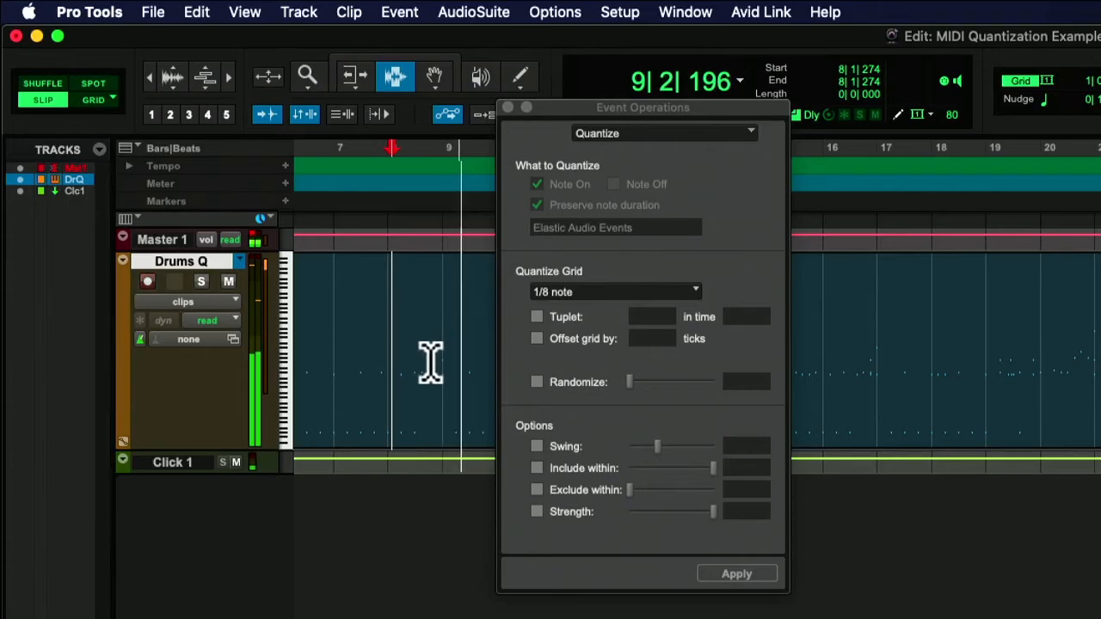
Step: Quantize the end of the fill from 8|3|915 to 8|4|760 to 1/16 notes and play back from early bar 8
click(430, 354)
drag(430, 355, 439, 370)
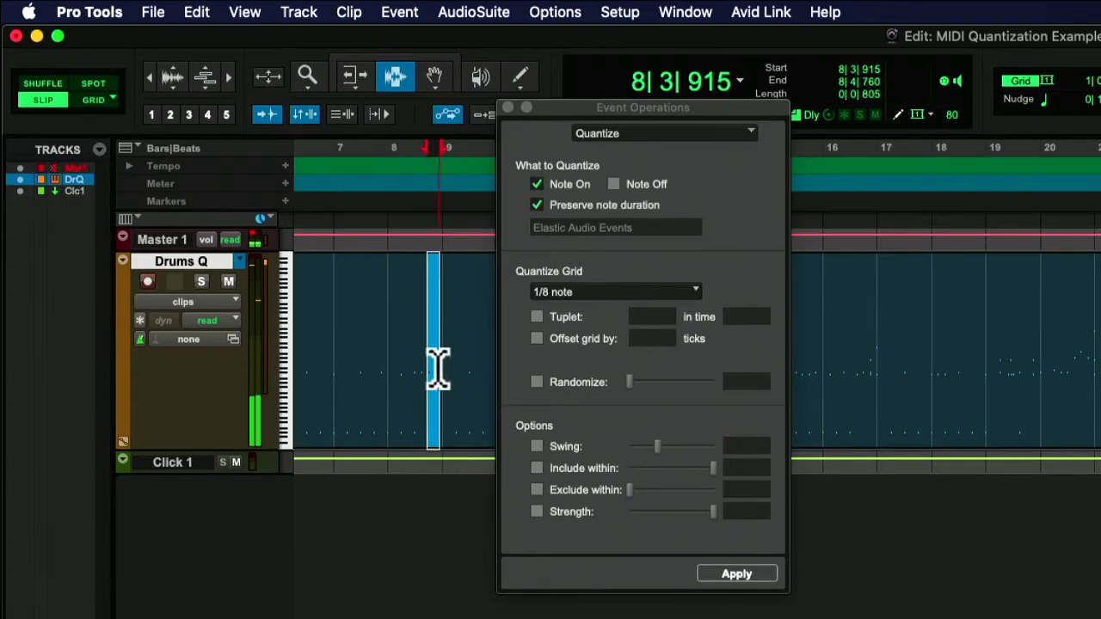
click(595, 291)
click(678, 312)
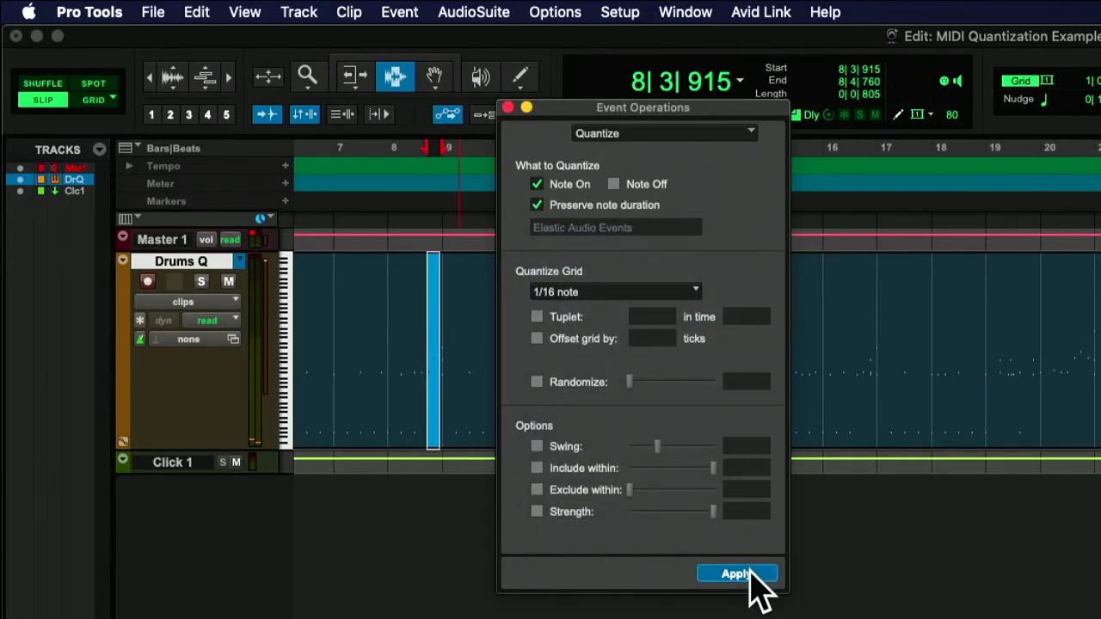
click(399, 401)
key(space)
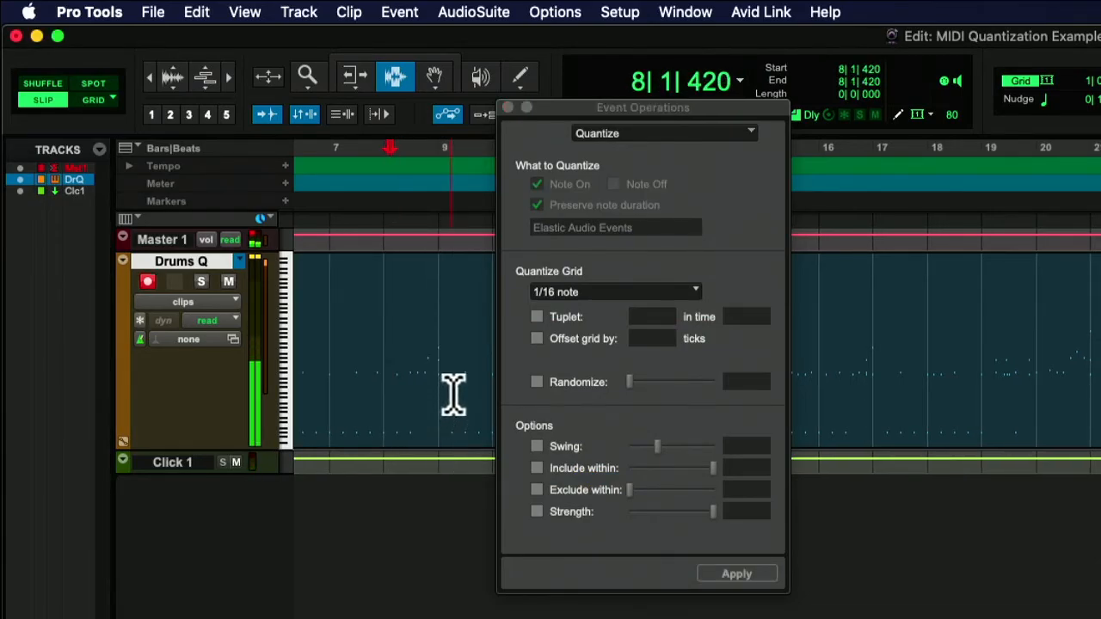
Step: Undo back to the fill selection from 8|3|403 to 8|4|614, quantize it to 1/16 notes without a tuplet and play it back
drag(451, 397, 472, 397)
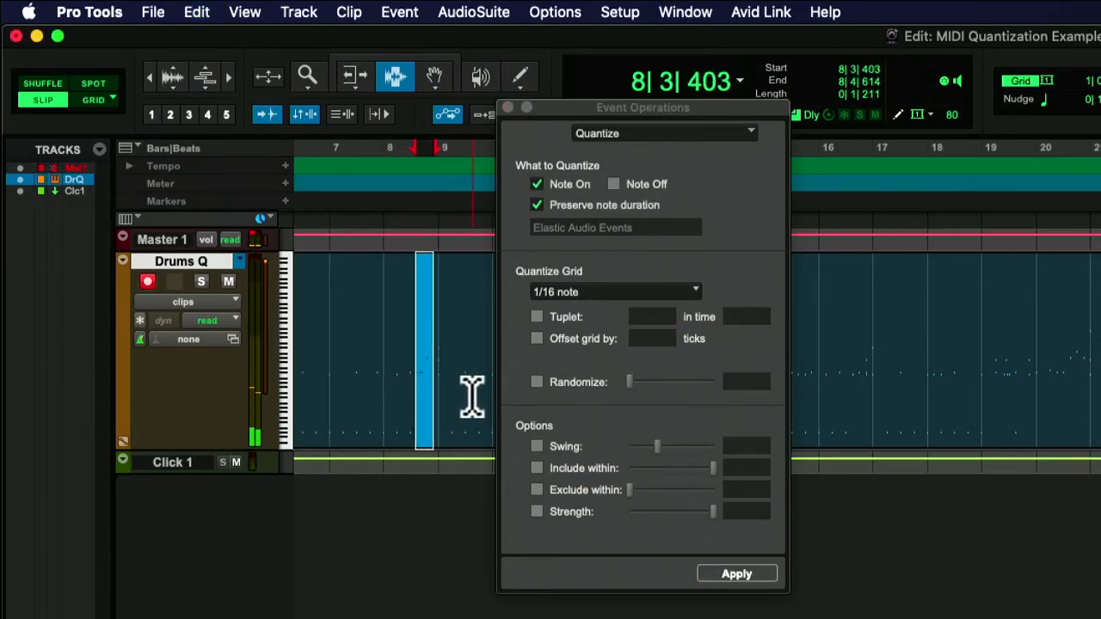
click(736, 573)
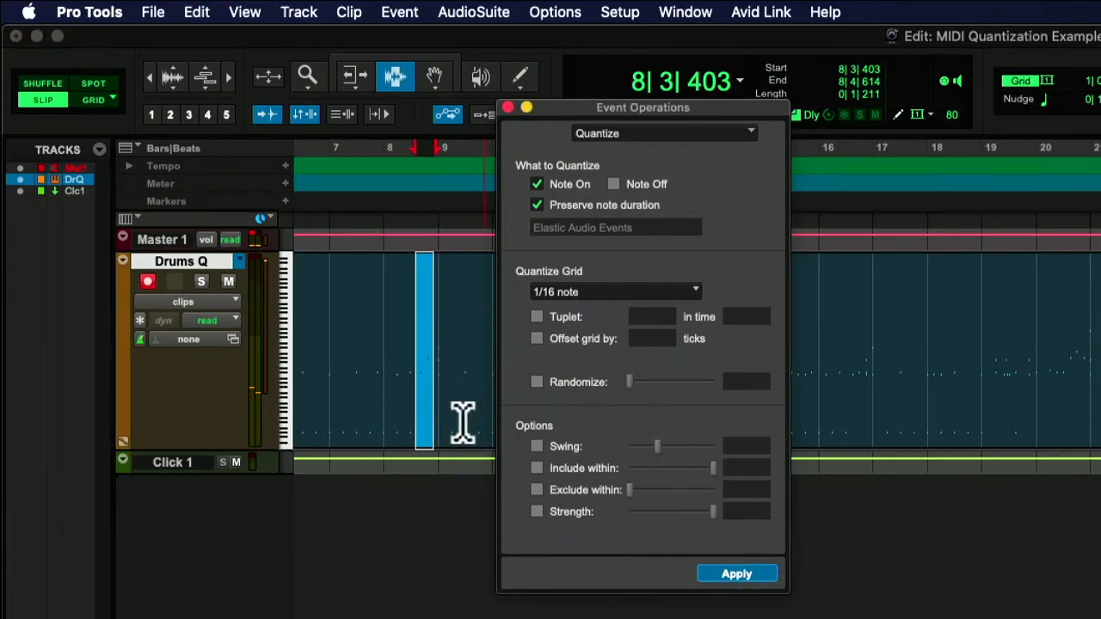
click(385, 404)
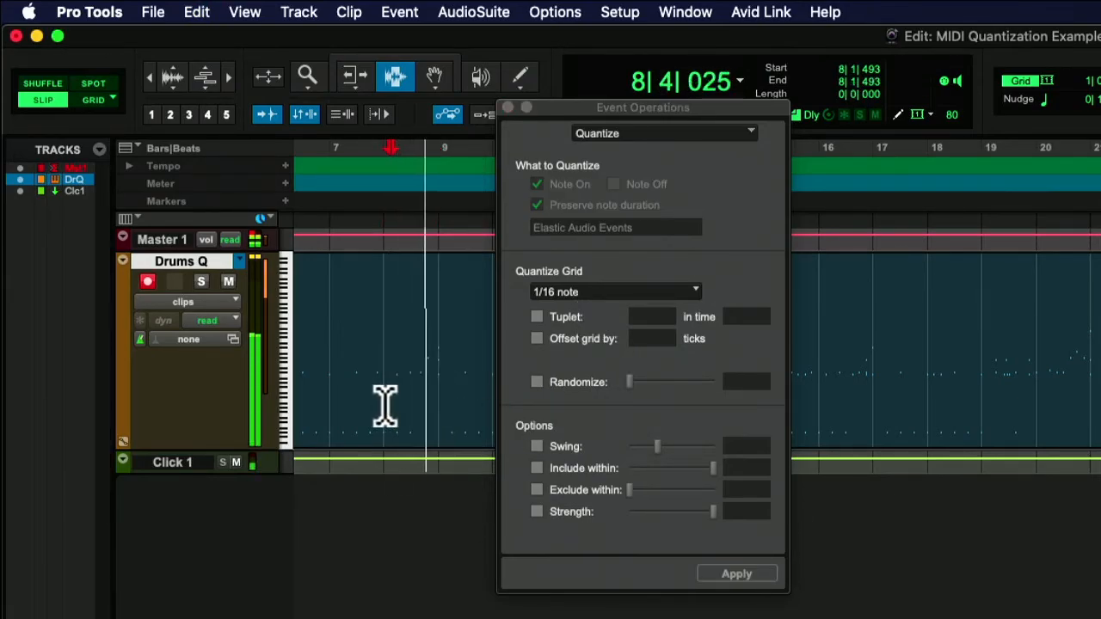
Step: Stop playback, undo the last quantize of the fill in bar 8 and play back from 8|2|046
key(space)
key(super+z)
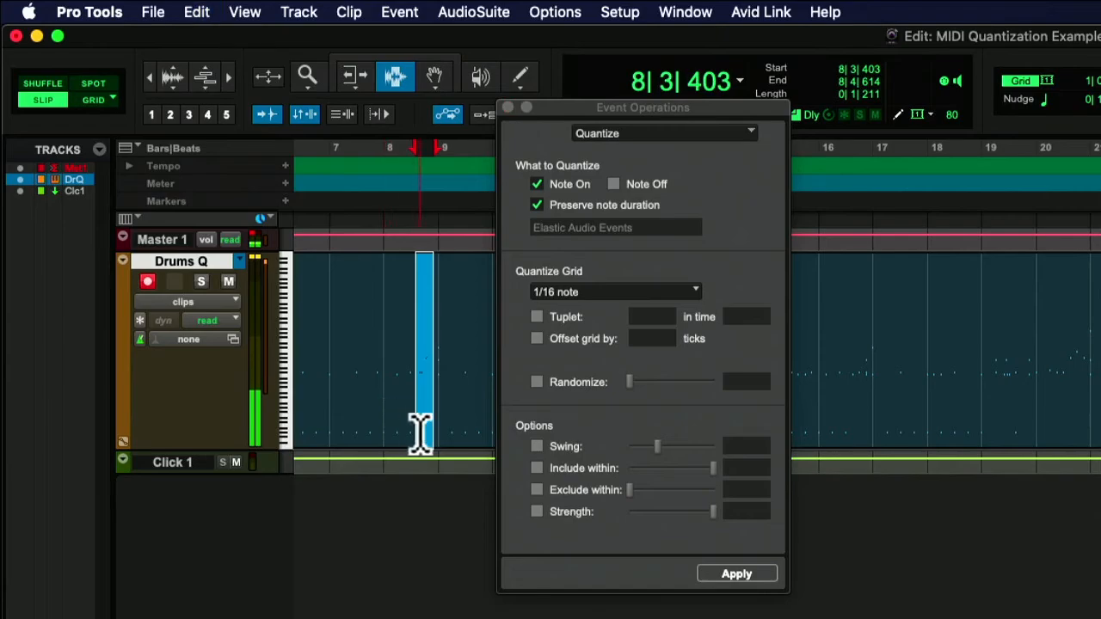
click(398, 391)
key(space)
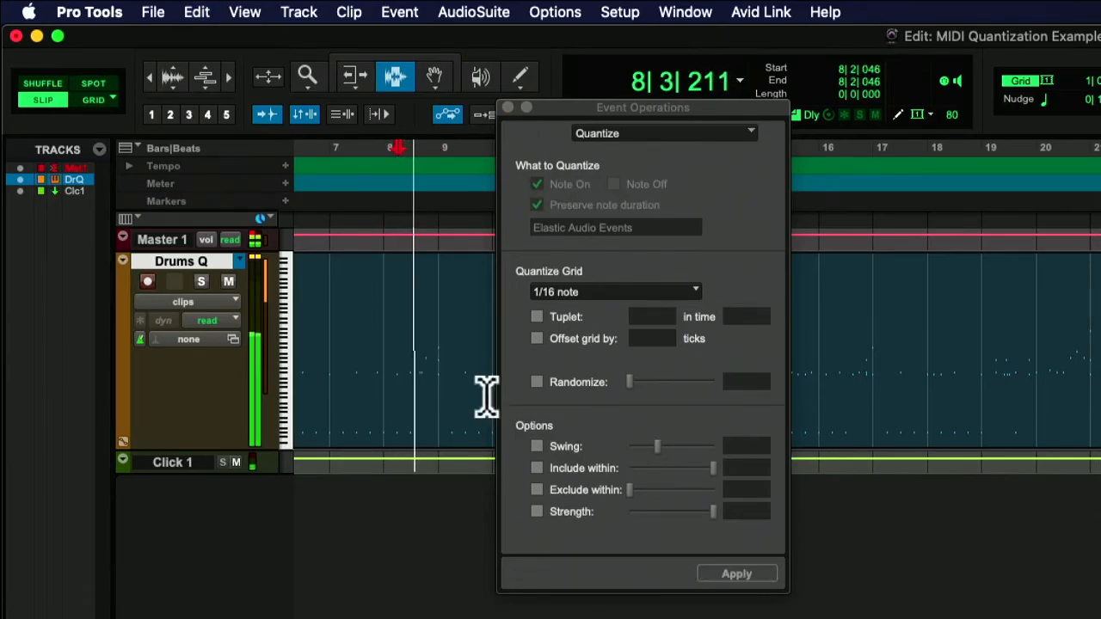
Step: Quantize the fill notes from 8|3|403 to 8|4|248 to 1/16 notes and listen from 8|2|046
drag(415, 376, 427, 381)
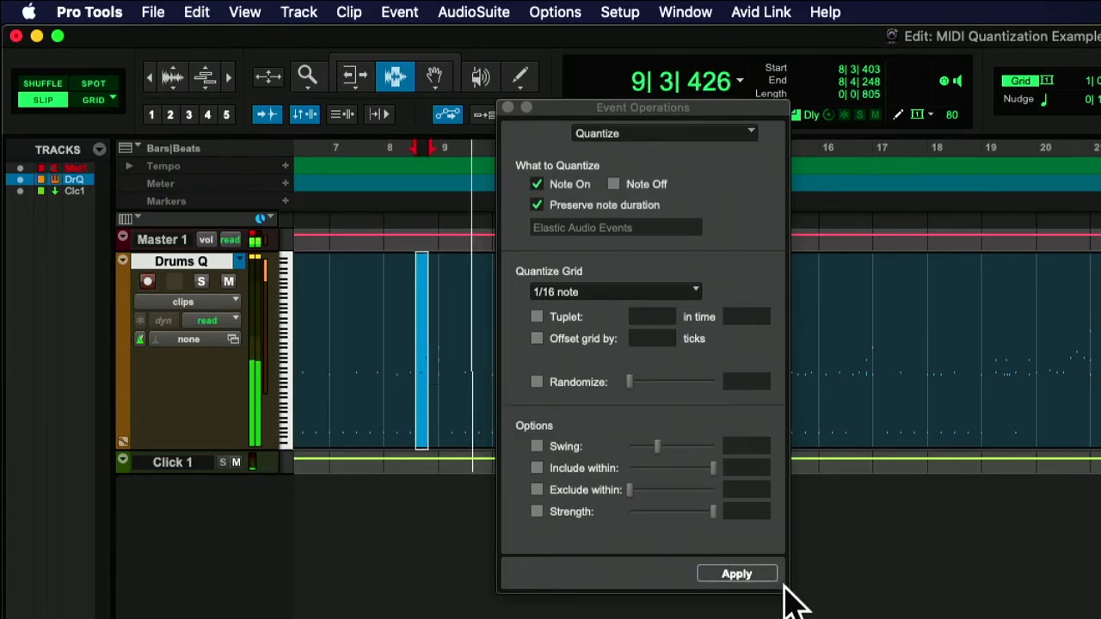
click(768, 575)
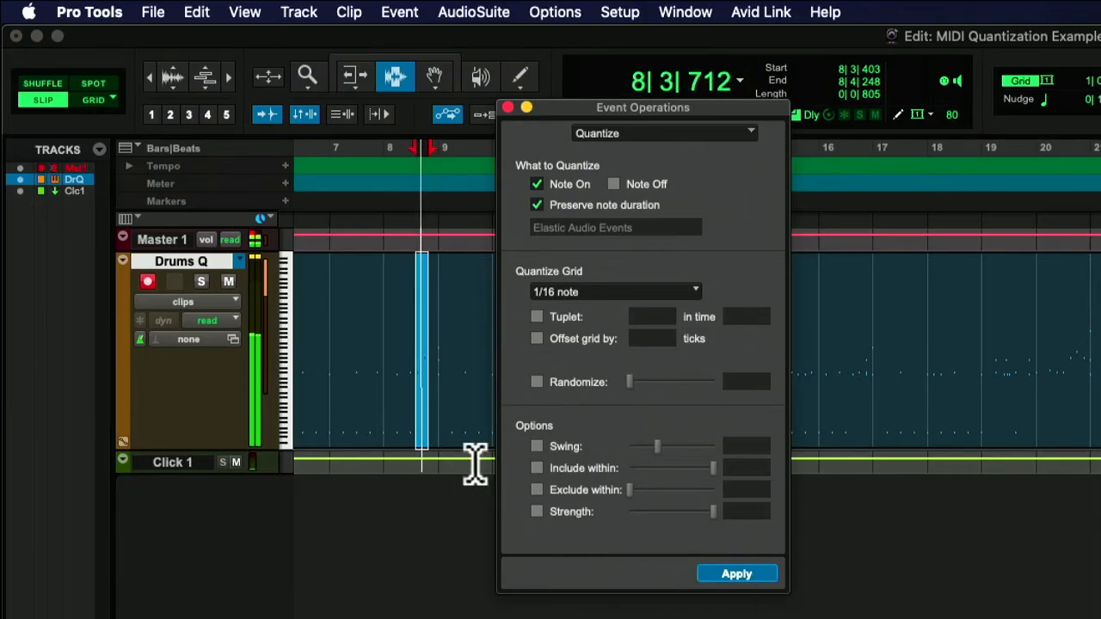
click(400, 400)
key(space)
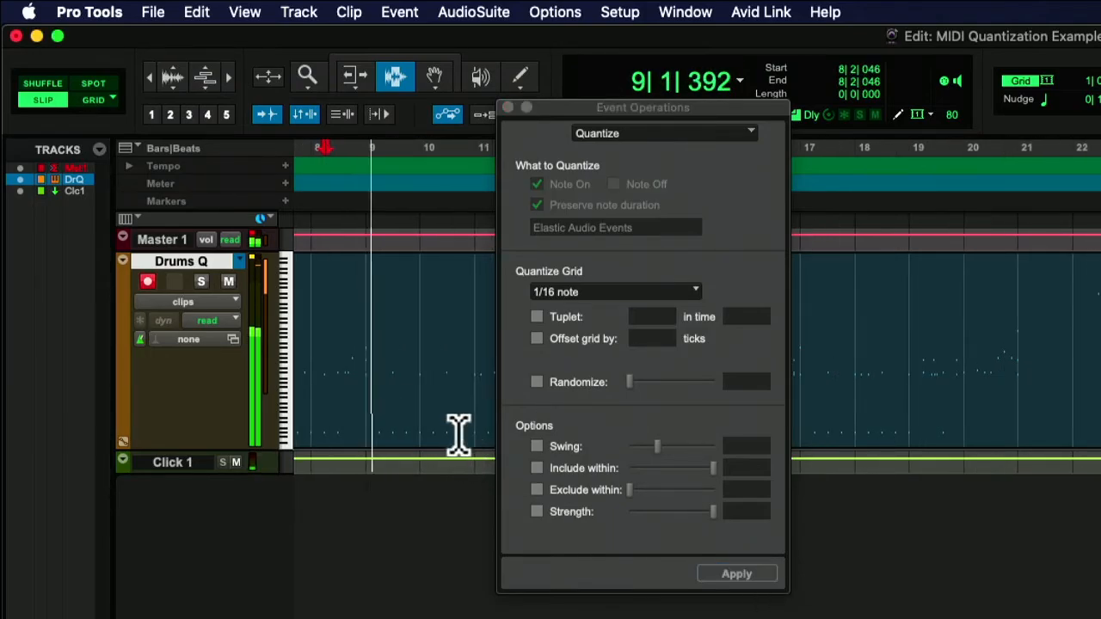
key(space)
Step: Move the Quantize window clear of the track, quantize 12|1|137 to 13|1|250 to 1/16 notes and listen to the result
drag(576, 107, 817, 138)
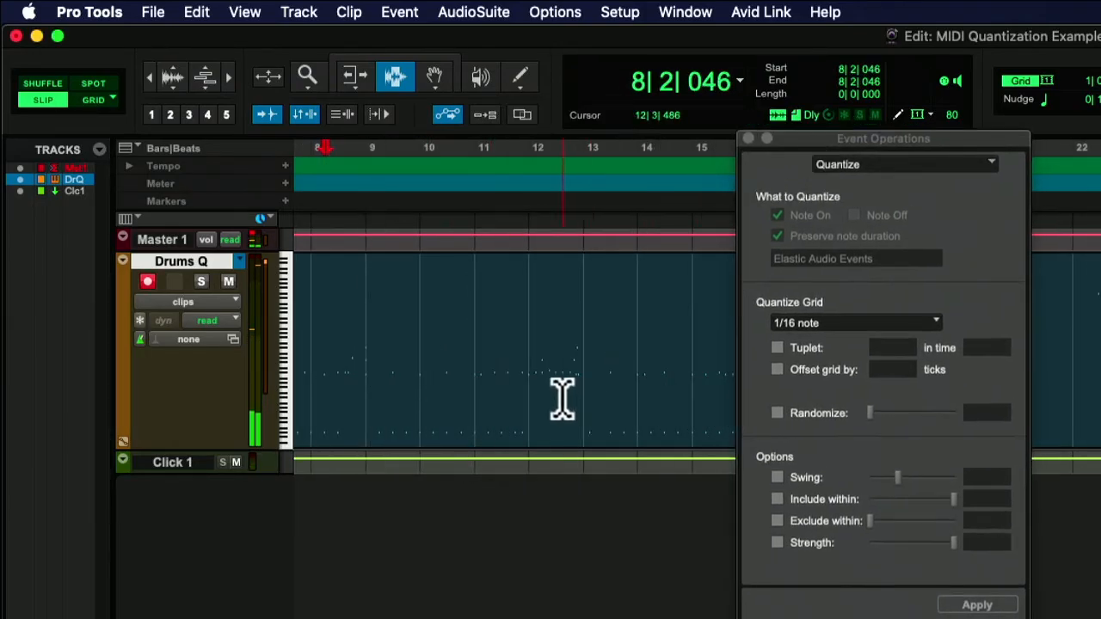
key(space)
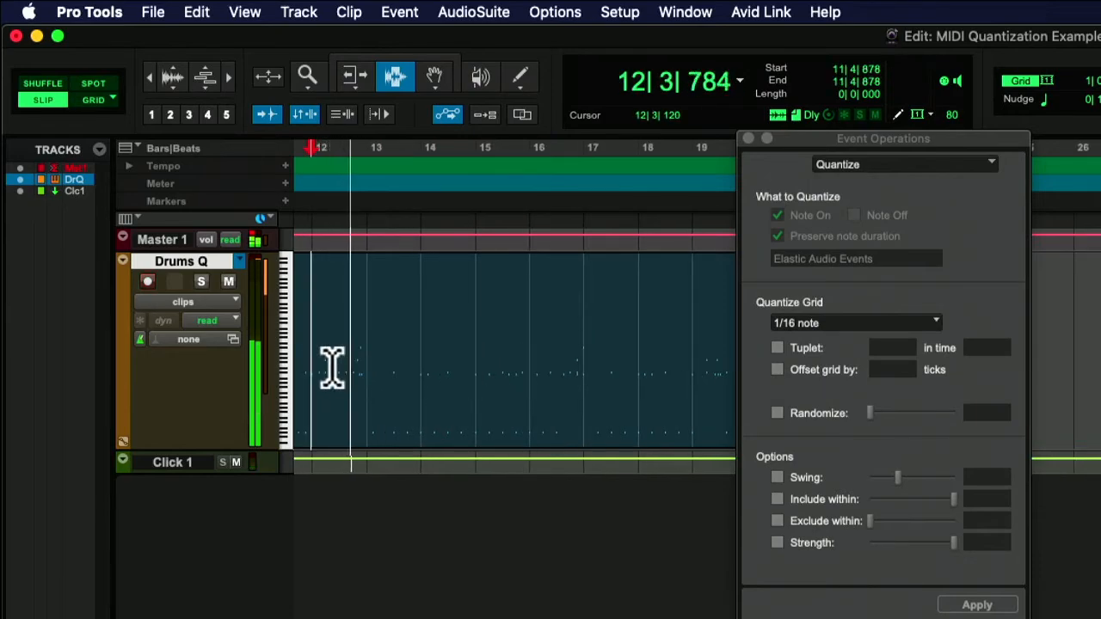
drag(313, 356, 369, 381)
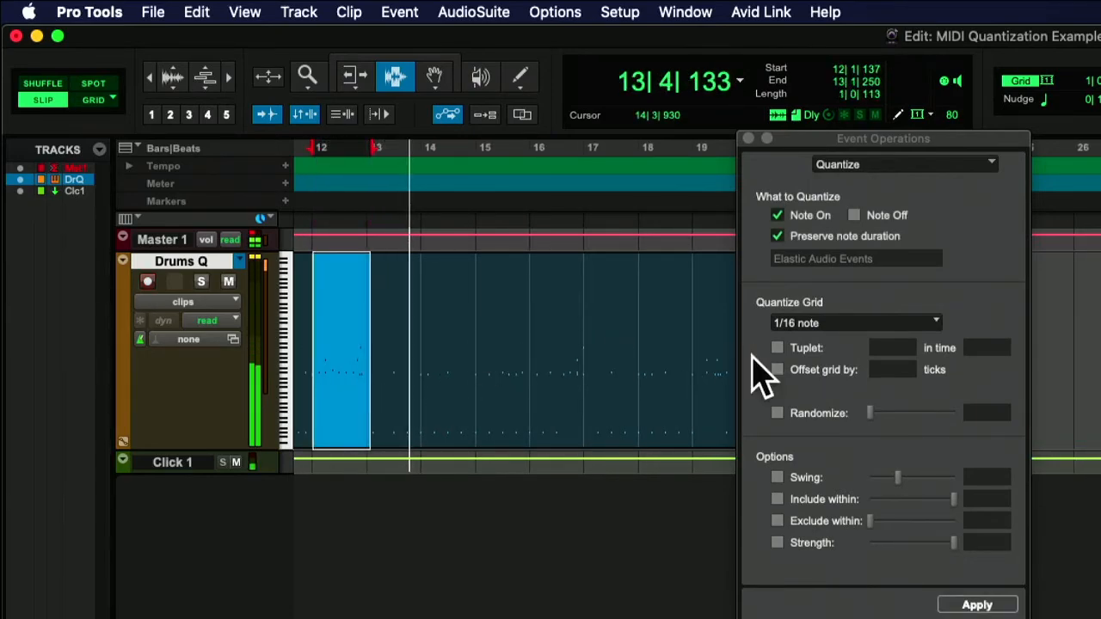
click(978, 602)
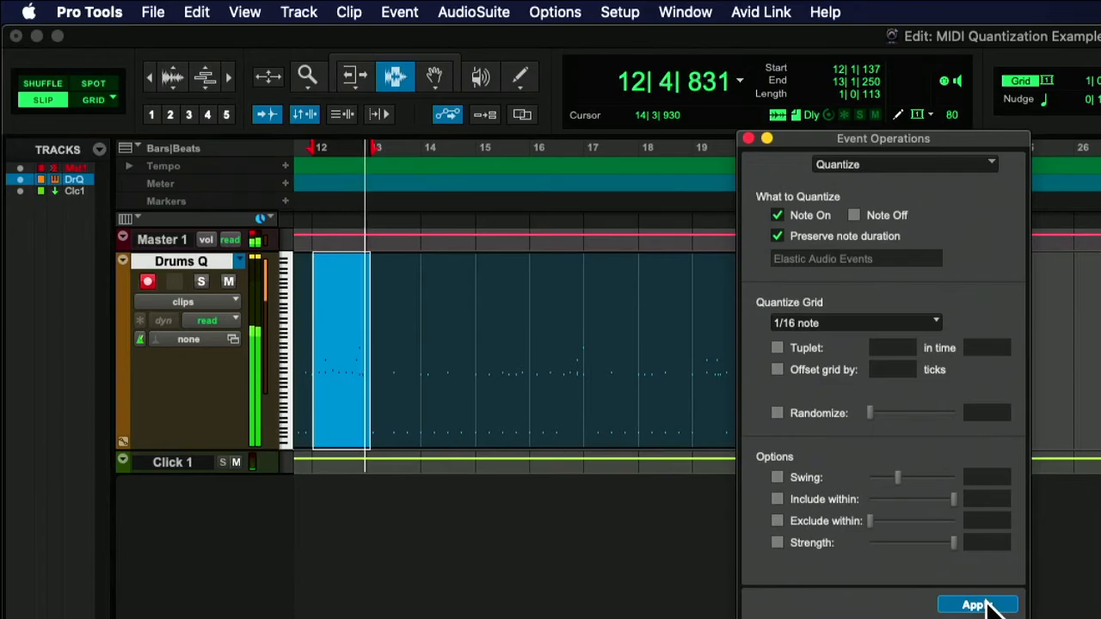
click(389, 351)
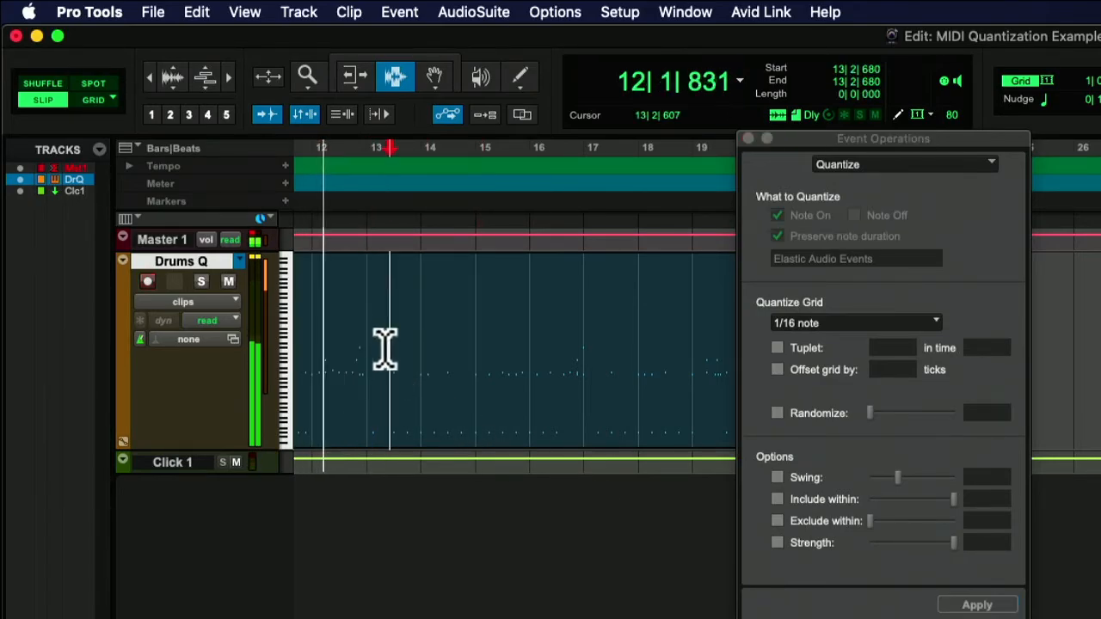
key(space)
Step: Quantize the end of the fill from 12|4|331 to 13|1|176 to 1/1 notes and play back from 11|4|805
mouse_move(357, 352)
mouse_down()
mouse_move(387, 358)
mouse_move(370, 357)
mouse_up()
click(792, 318)
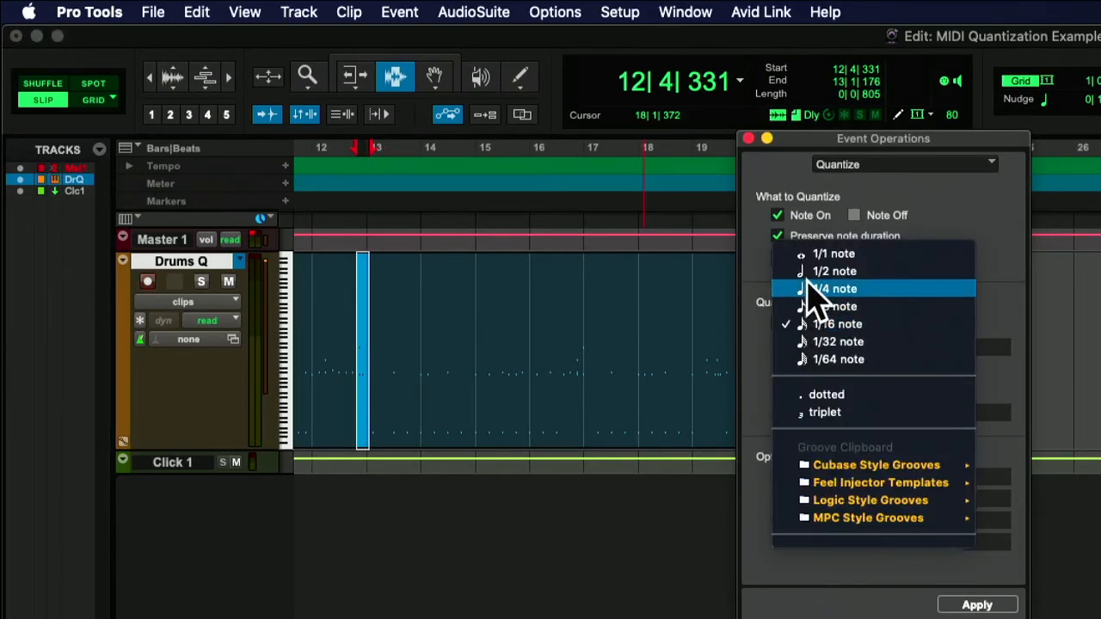
click(803, 254)
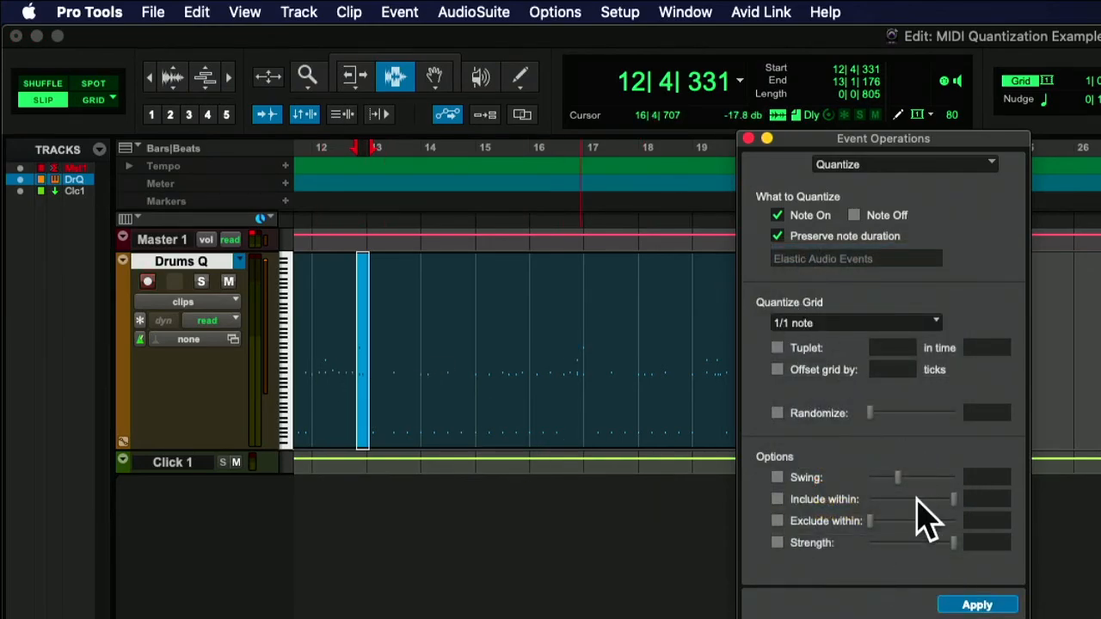
click(827, 325)
click(828, 322)
click(309, 372)
key(space)
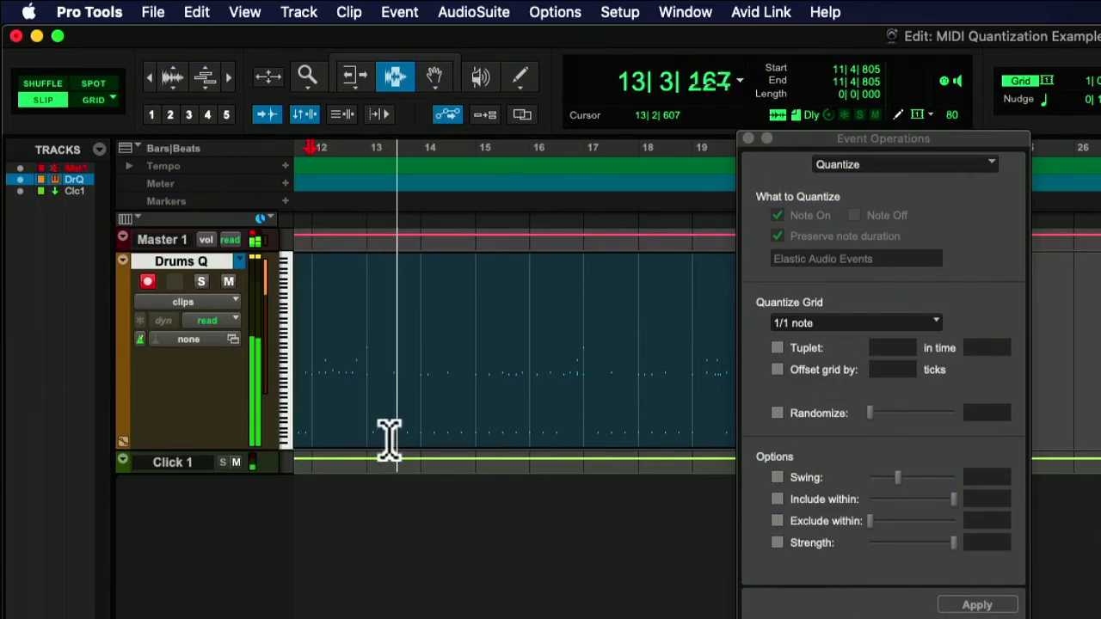
key(space)
key(space)
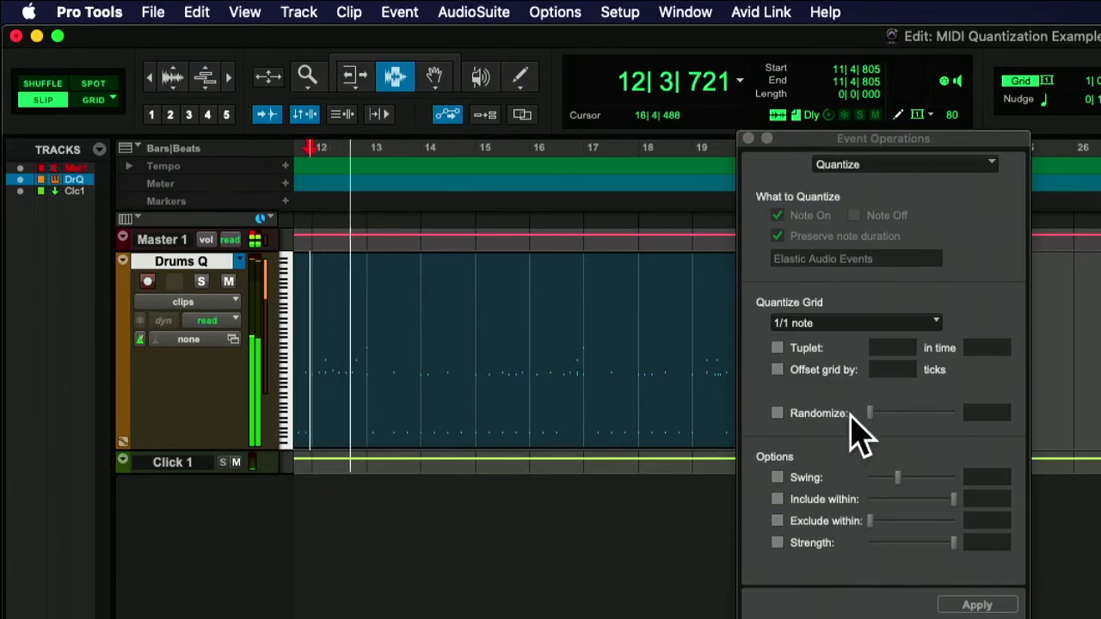
Step: Quantize the fill notes from 12|2|934 to 12|4|624 to 1/4 notes and play back from 11|4|805
click(805, 325)
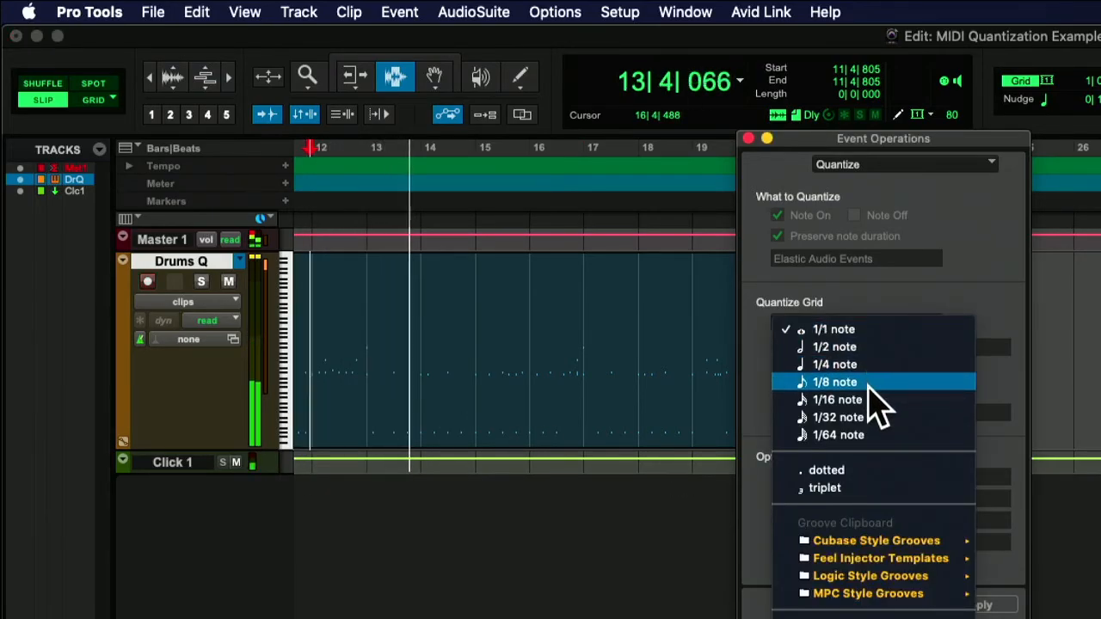
click(862, 368)
click(315, 376)
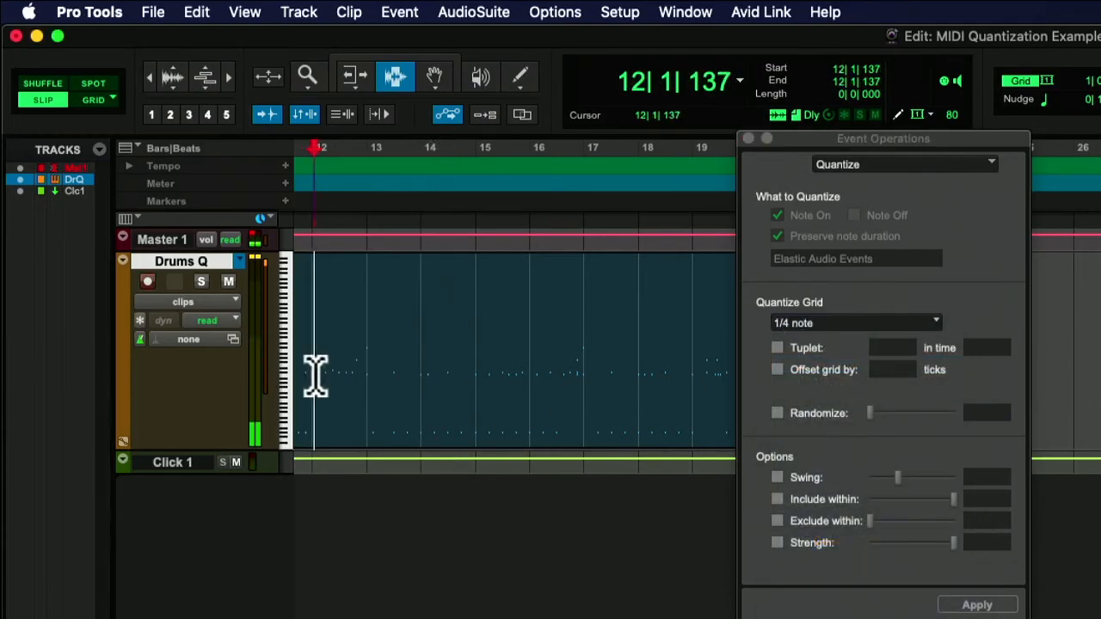
drag(314, 376, 362, 370)
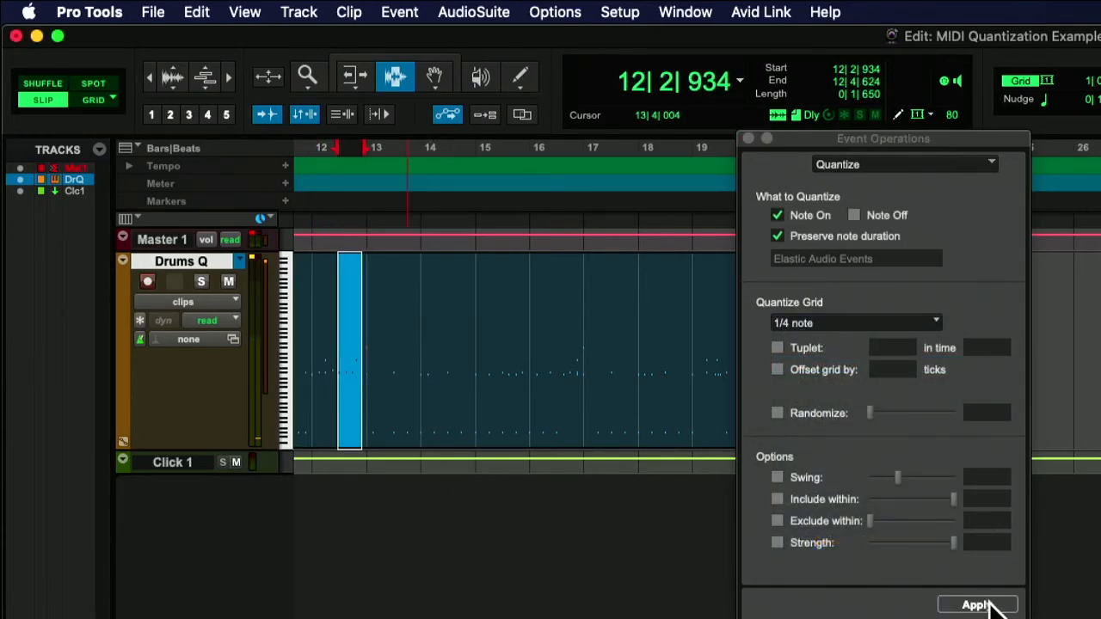
click(980, 605)
key(space)
click(310, 371)
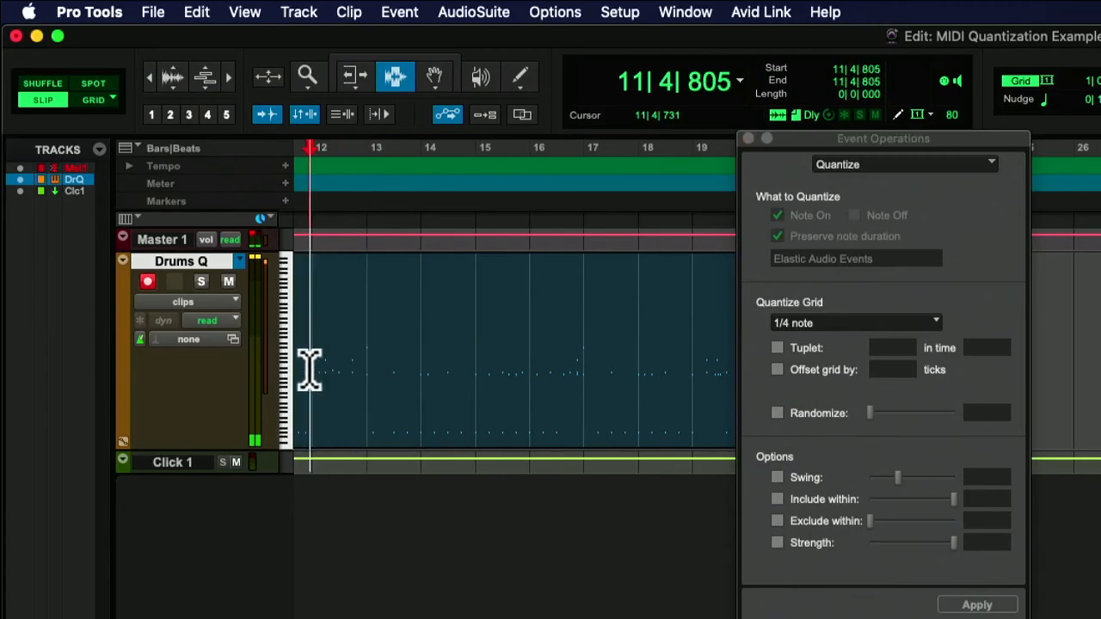
key(space)
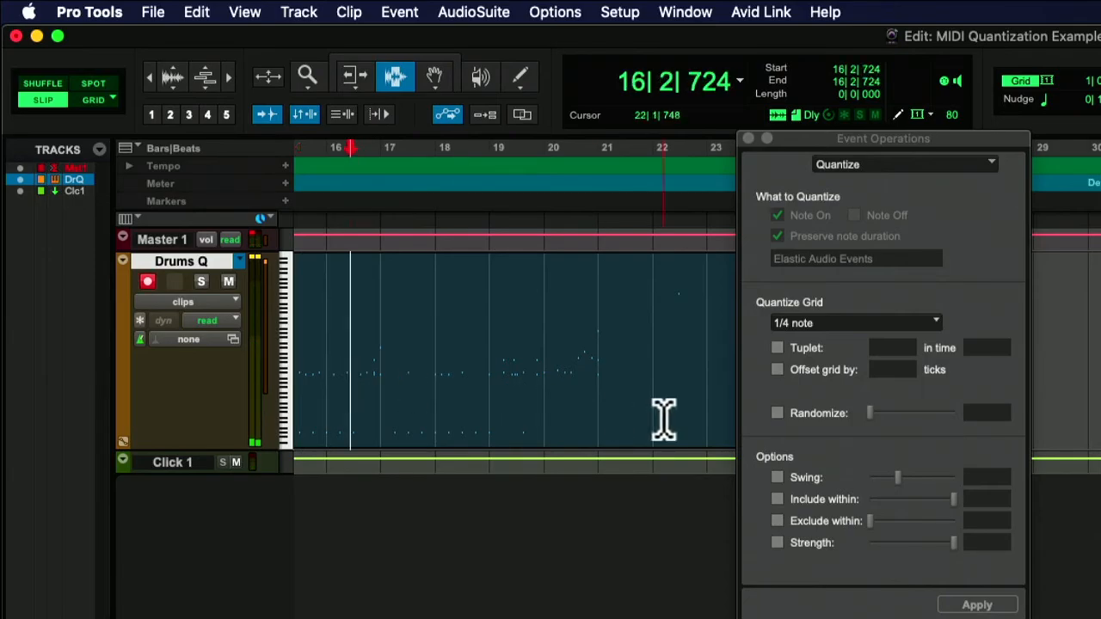
Step: Quantize the fill notes from 16|3|496 to 16|4|707 to 1/16 notes
click(872, 322)
click(876, 342)
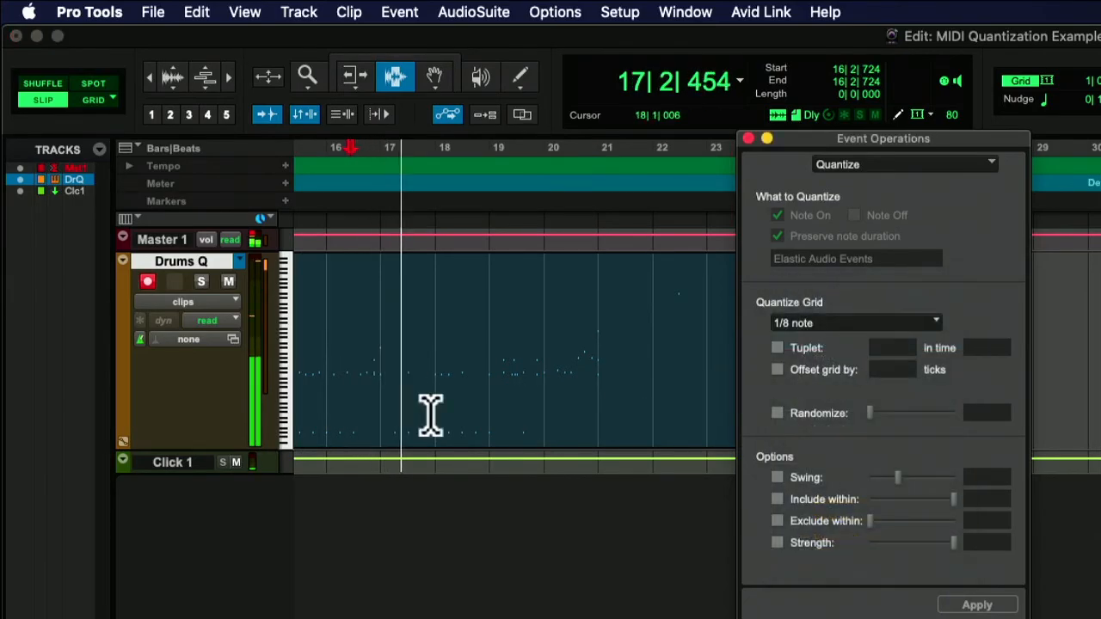
drag(361, 370, 376, 373)
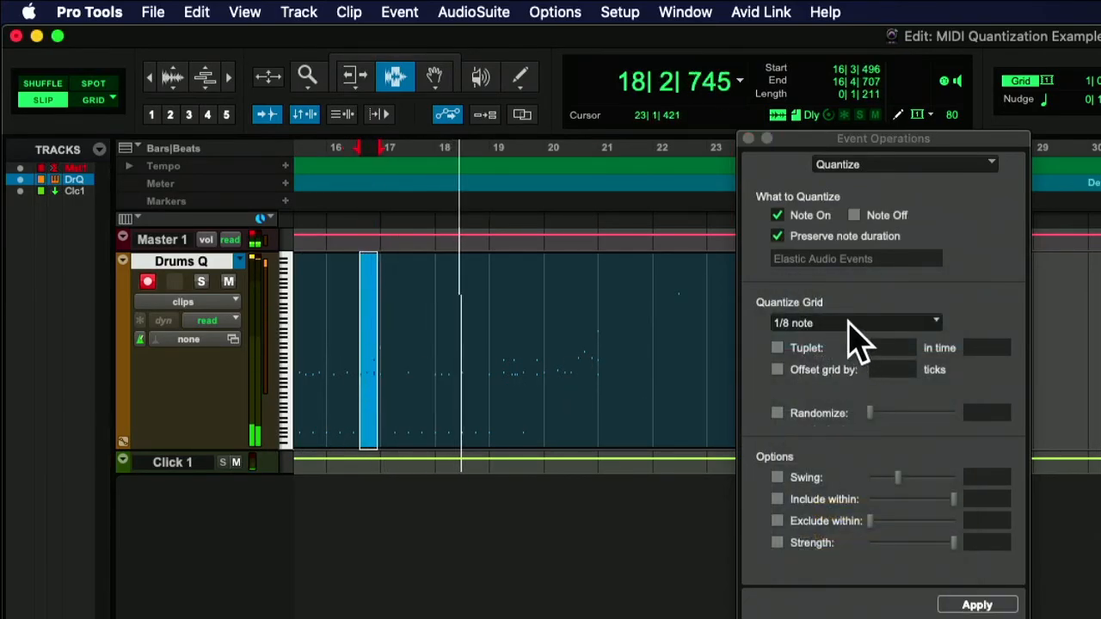
click(850, 325)
click(852, 344)
click(977, 605)
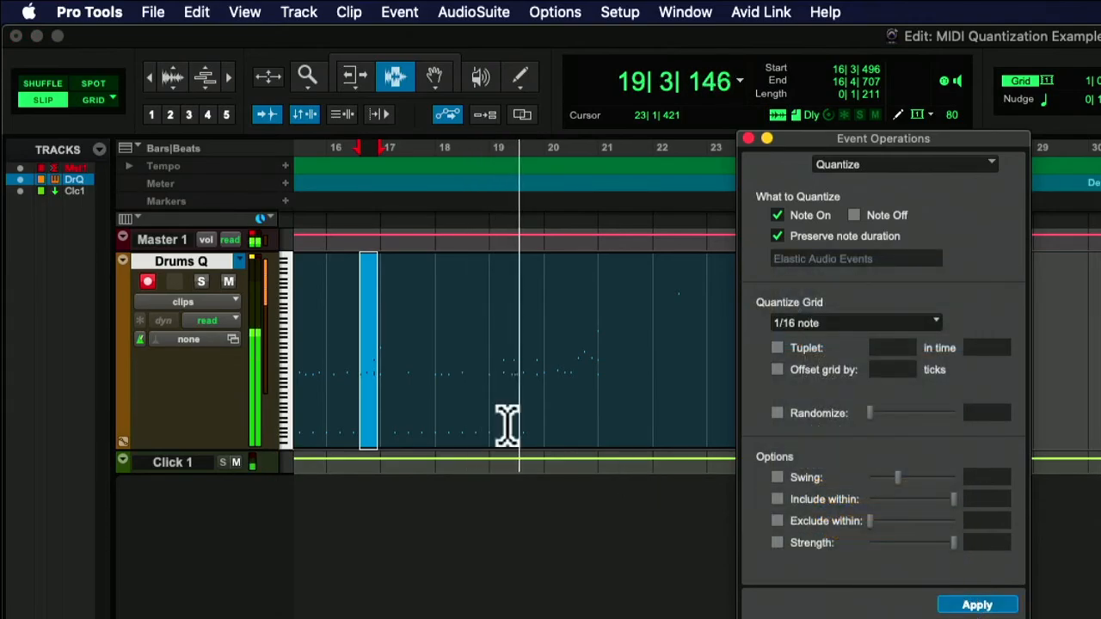
Step: Quantize the notes from 19|1|923 to 19|3|321 to 1/16 notes and play back from 18|4|420
drag(501, 373, 521, 376)
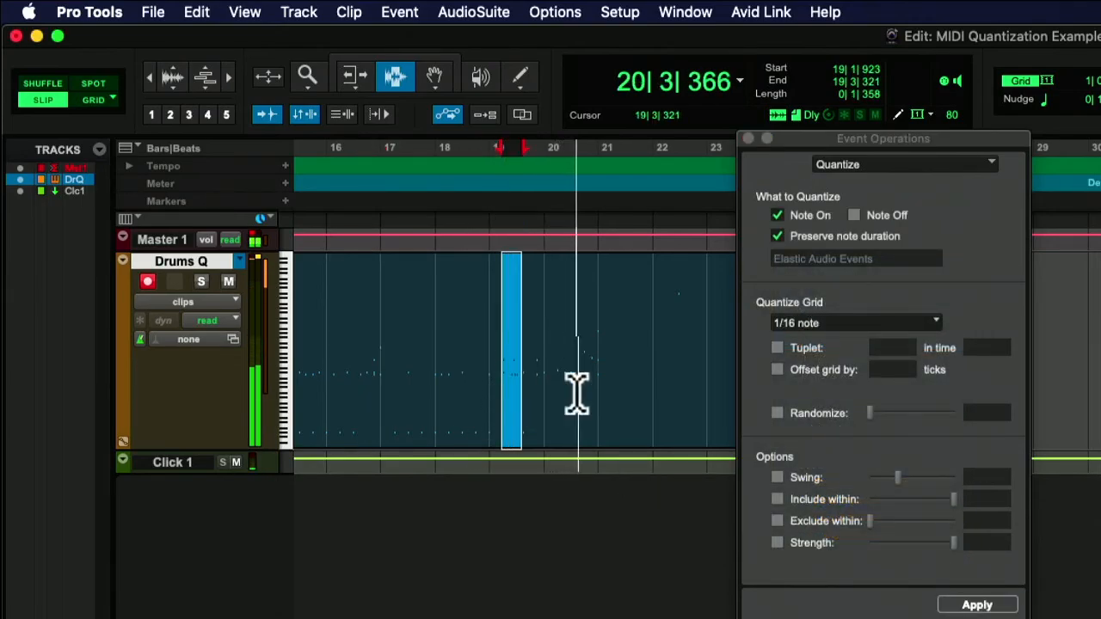
click(973, 604)
click(494, 406)
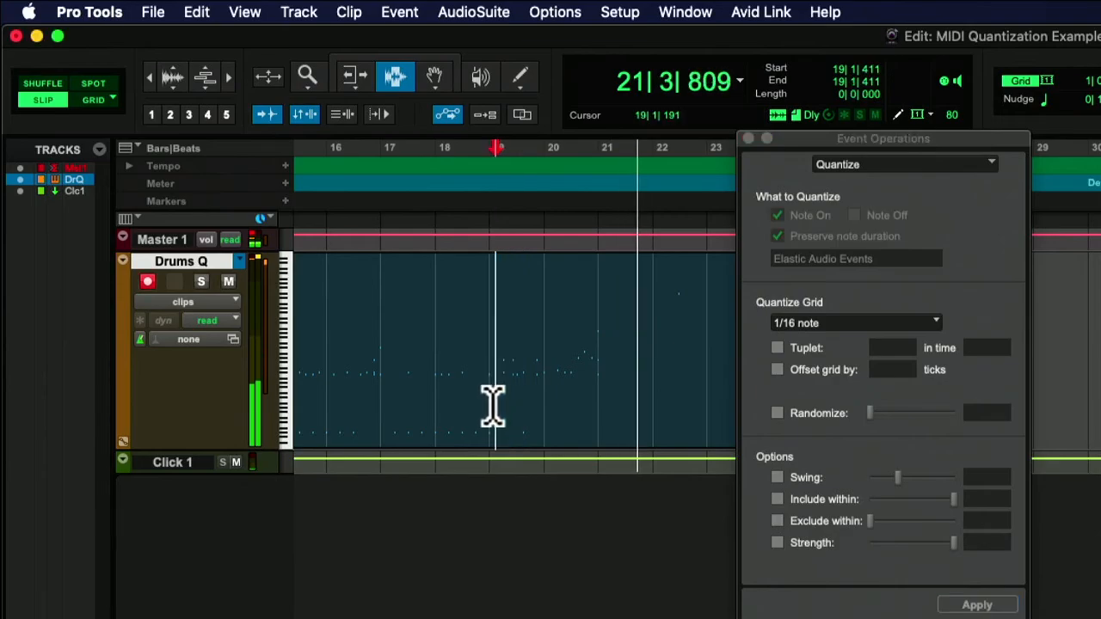
click(482, 401)
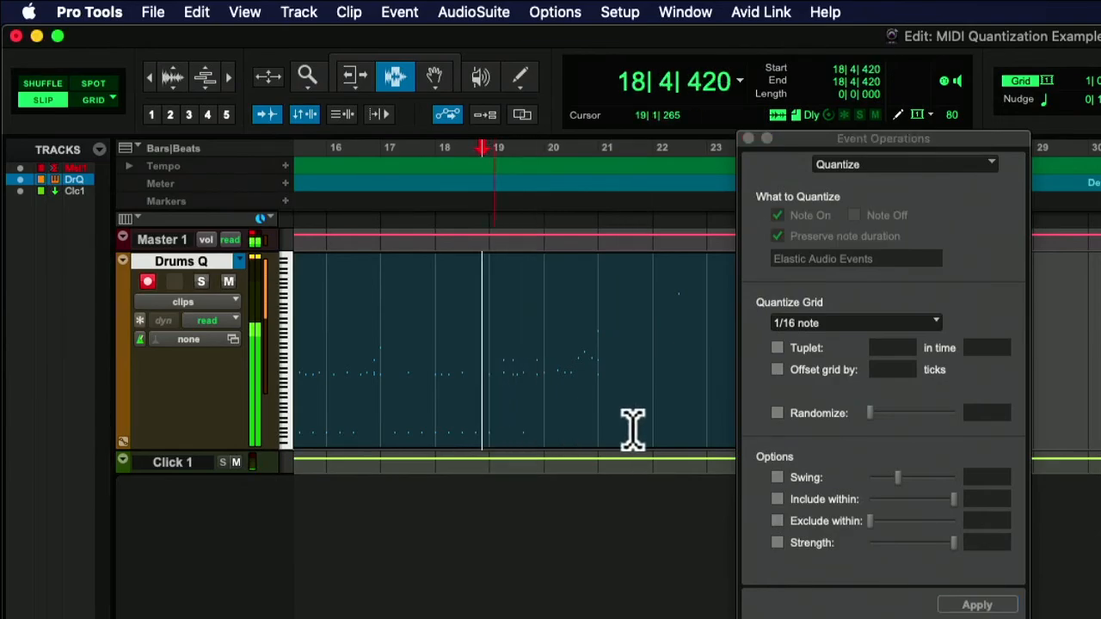
Step: Quantize the notes from 19|1|265 to 20|1|523 to 1/8 notes and play back from 18|4|127
click(493, 376)
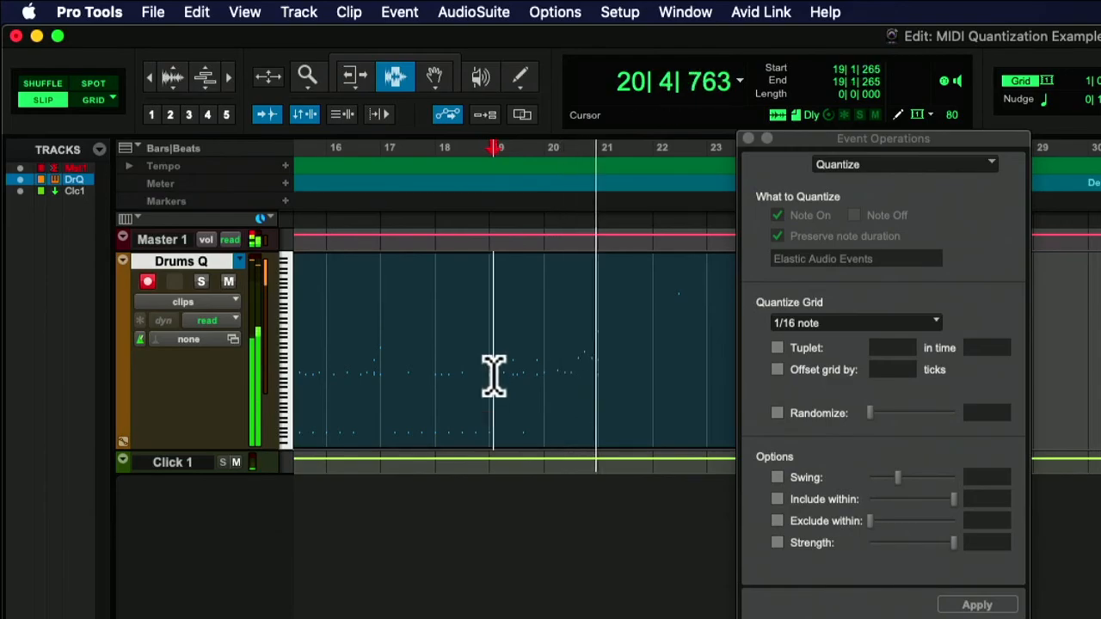
drag(493, 376, 550, 410)
click(789, 323)
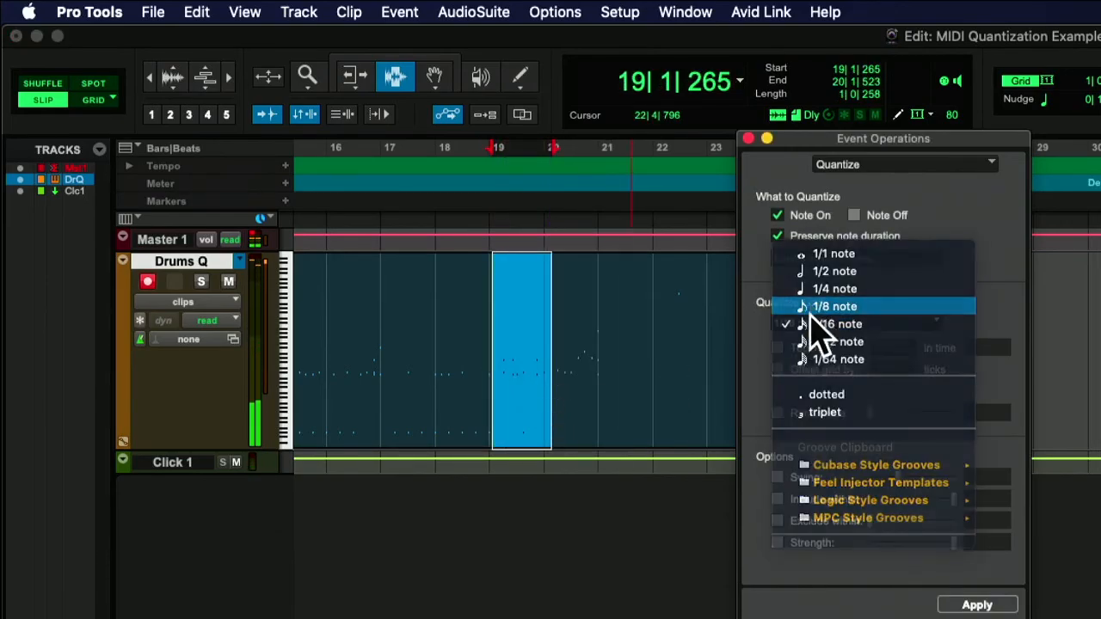
click(812, 307)
click(478, 396)
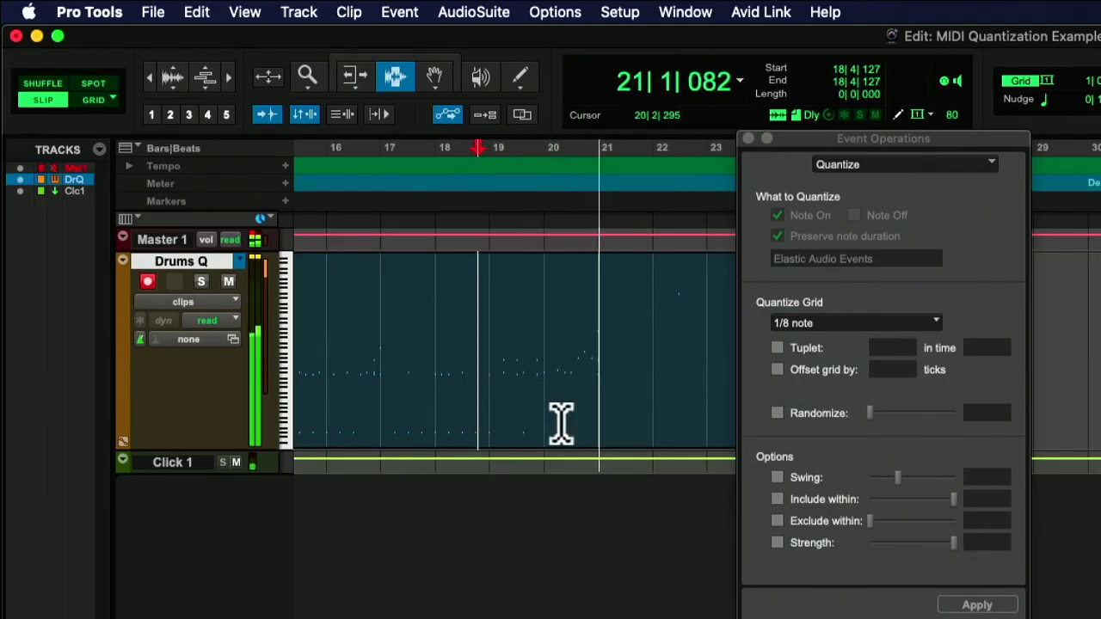
key(space)
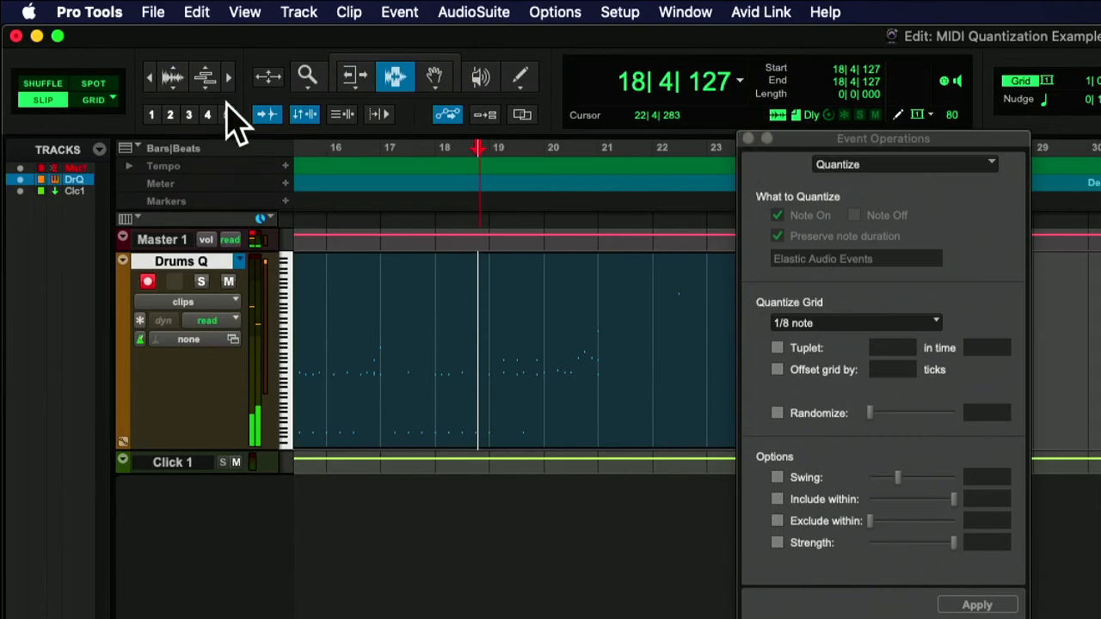
Step: Bring the whole Drums-02 clip into view and place the edit cursor at 4|4|824, before the groove starts
click(150, 69)
click(151, 69)
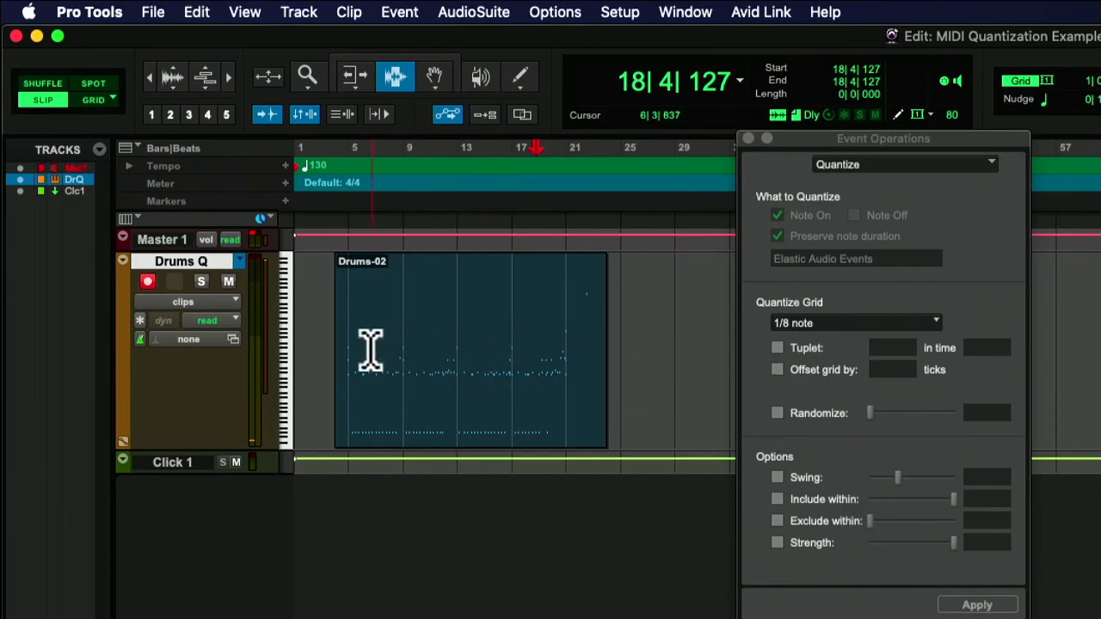
click(348, 351)
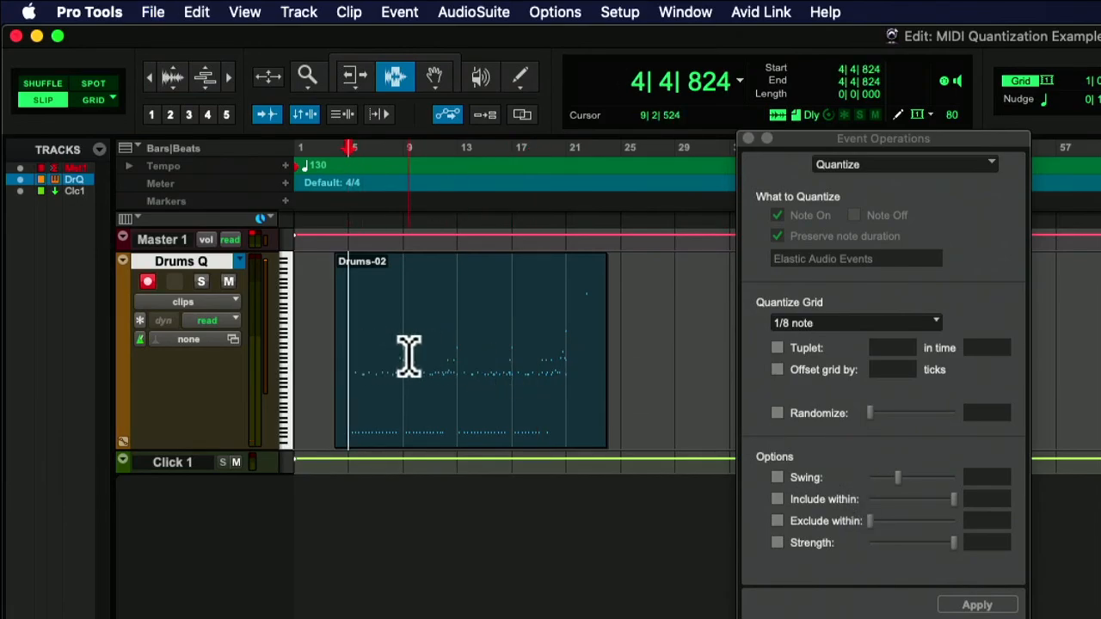